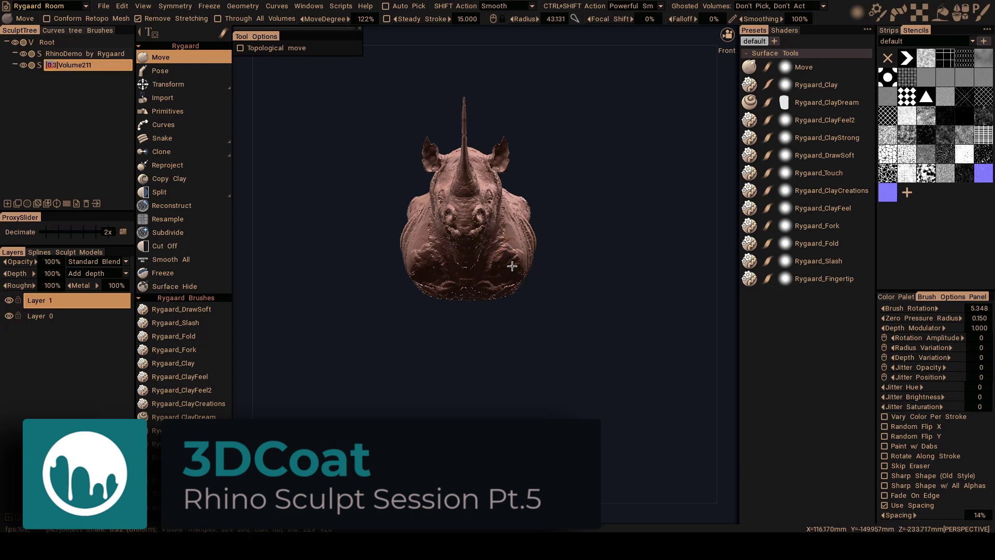
# Orbit the rhino sculpt from the front view to a three-quarter side view.
pyautogui.moveTo(567, 262)
pyautogui.mouseDown()
pyautogui.moveTo(490, 252)
pyautogui.moveTo(494, 222)
pyautogui.mouseUp()
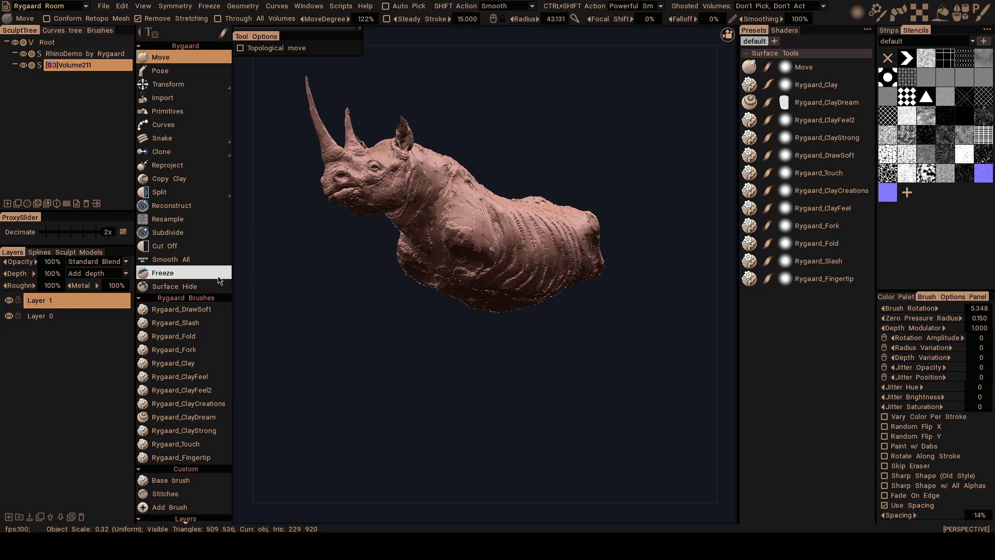
# Pick Rygaard_ClayDream and paint clay strokes onto the front leg from the Right view.
pyautogui.click(218, 417)
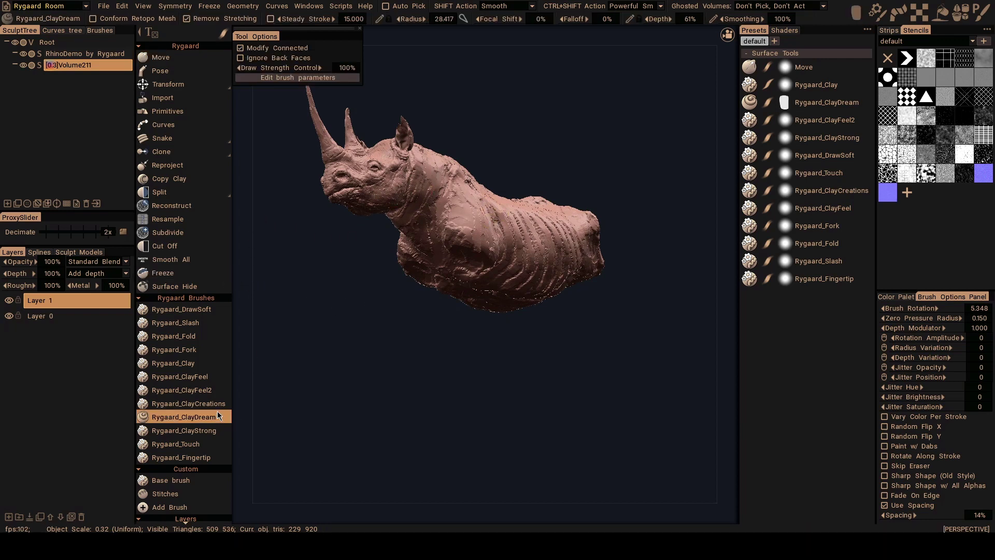
pyautogui.keyDown('alt'); pyautogui.moveTo(472, 247); pyautogui.dragTo(491, 248, button='right'); pyautogui.keyUp('alt')
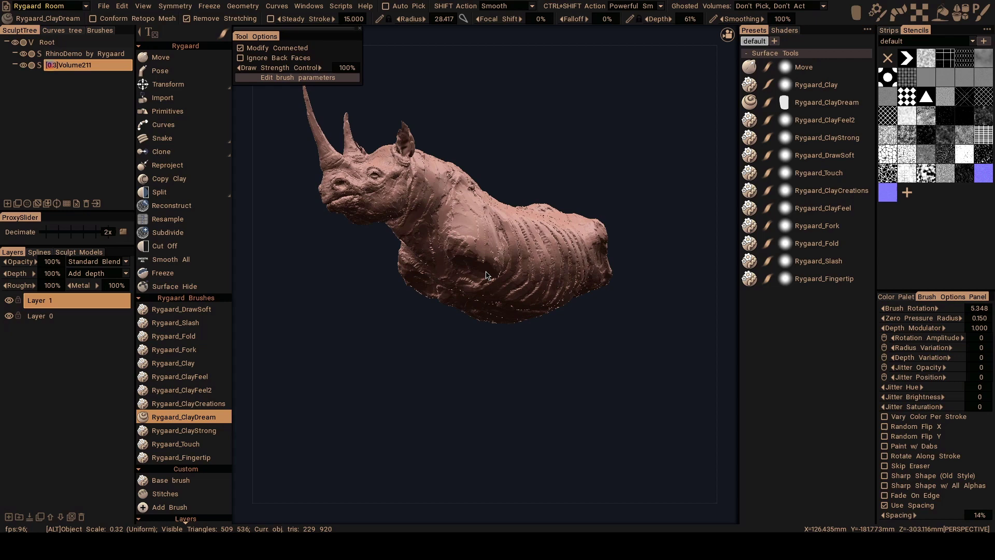
pyautogui.moveTo(491, 249)
pyautogui.keyDown('alt'); pyautogui.mouseDown()
pyautogui.moveTo(462, 270)
pyautogui.moveTo(482, 205)
pyautogui.moveTo(499, 230)
pyautogui.moveTo(500, 278)
pyautogui.moveTo(418, 317)
pyautogui.moveTo(478, 245)
pyautogui.moveTo(495, 244)
pyautogui.moveTo(460, 246)
pyautogui.moveTo(491, 290)
pyautogui.moveTo(464, 257)
pyautogui.moveTo(484, 243)
pyautogui.moveTo(507, 249)
pyautogui.moveTo(501, 213)
pyautogui.moveTo(488, 284)
pyautogui.mouseUp(); pyautogui.keyUp('alt')
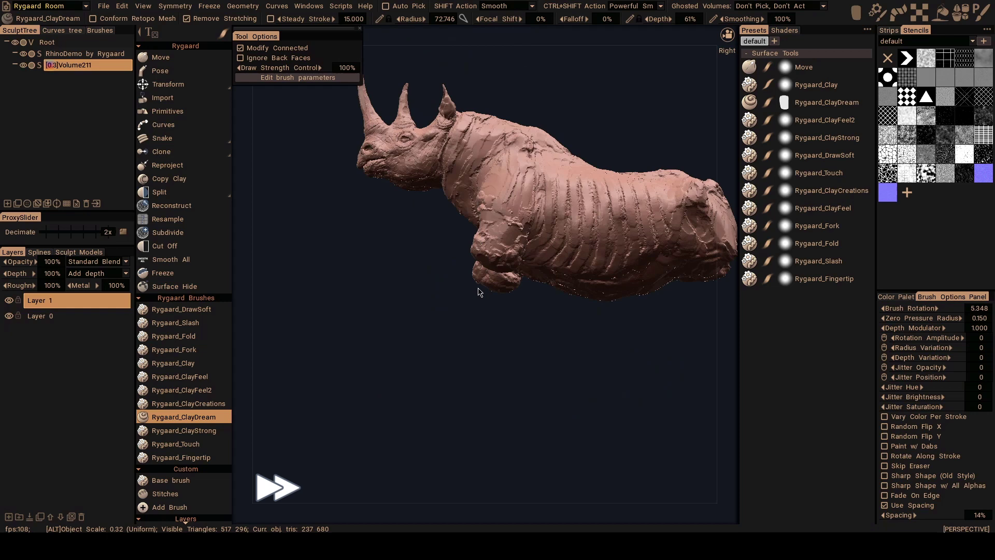
pyautogui.moveTo(487, 284)
pyautogui.keyDown('alt'); pyautogui.mouseDown()
pyautogui.moveTo(466, 238)
pyautogui.moveTo(476, 297)
pyautogui.moveTo(455, 233)
pyautogui.mouseUp(); pyautogui.keyUp('alt')
pyautogui.moveTo(456, 234); pyautogui.dragTo(454, 272, button='middle')
pyautogui.moveTo(453, 270)
pyautogui.keyDown('alt'); pyautogui.mouseDown()
pyautogui.moveTo(500, 299)
pyautogui.moveTo(421, 264)
pyautogui.moveTo(463, 277)
pyautogui.moveTo(477, 351)
pyautogui.mouseUp(); pyautogui.keyUp('alt')
pyautogui.scroll(2, 422, 267)
pyautogui.scroll(-2, 476, 268)
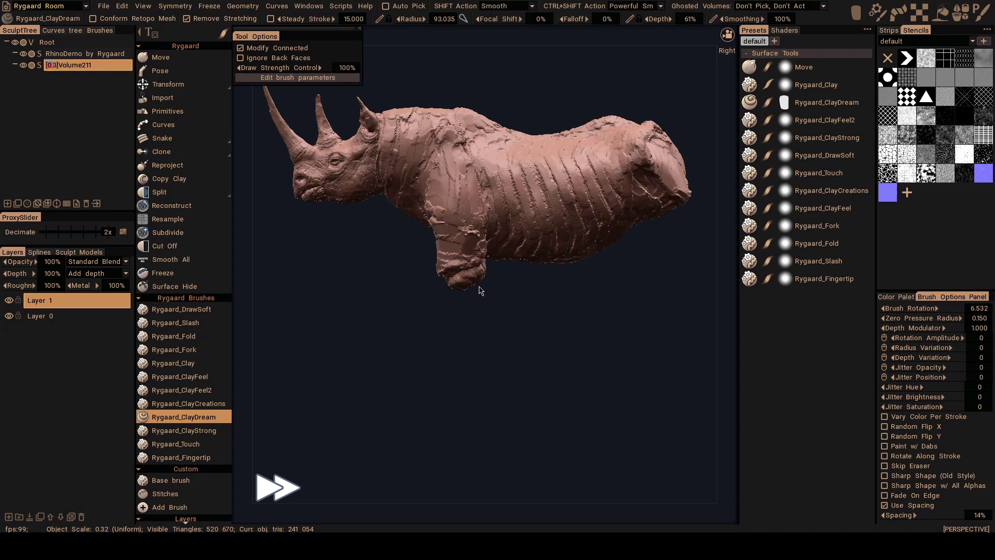
pyautogui.keyDown('shift'); pyautogui.moveTo(495, 293); pyautogui.dragTo(526, 288); pyautogui.keyUp('shift')
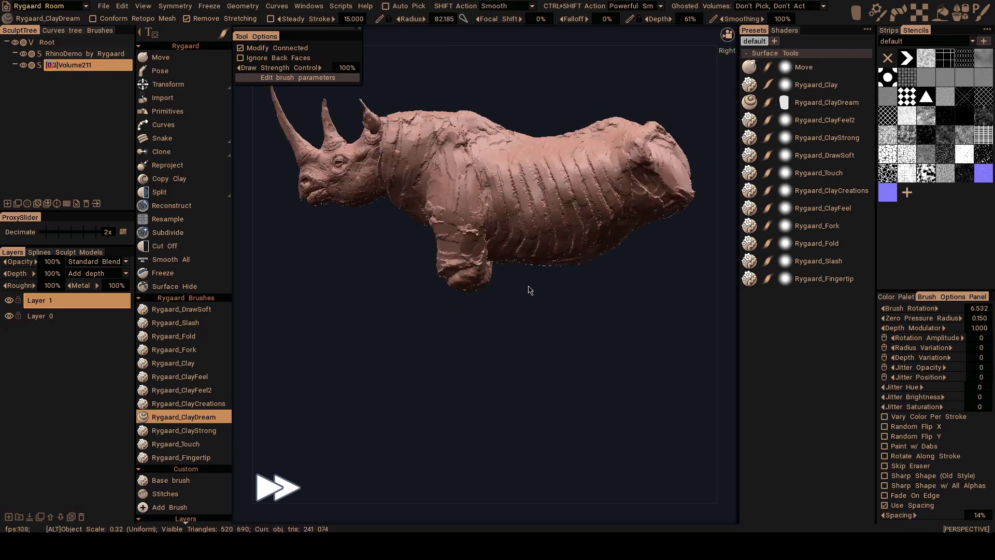
pyautogui.moveTo(482, 260)
pyautogui.mouseDown()
pyautogui.moveTo(467, 294)
pyautogui.moveTo(451, 269)
pyautogui.mouseUp()
# With the Move tool, pull the front leg into a better shape from the side.
pyautogui.press('m')
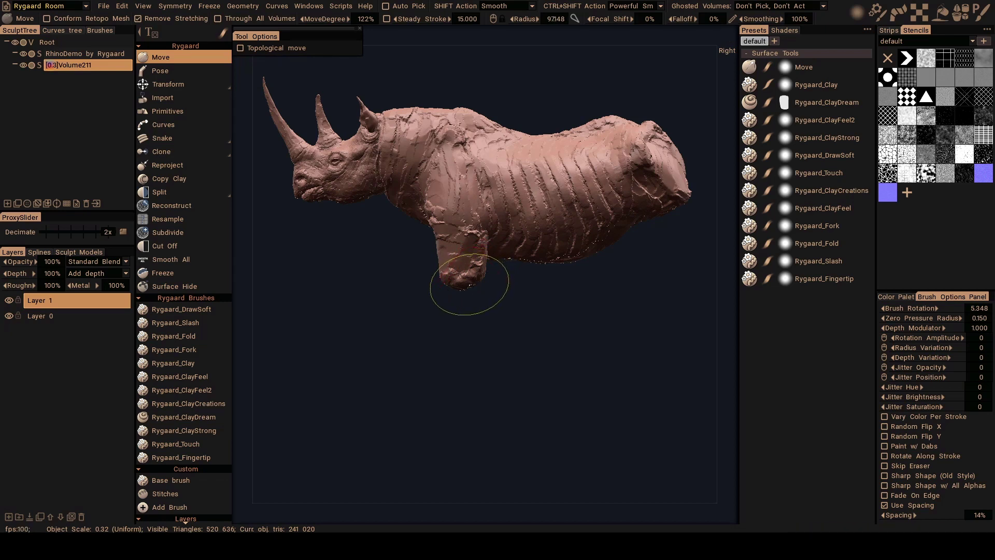
pyautogui.moveTo(472, 300)
pyautogui.keyDown('alt'); pyautogui.mouseDown()
pyautogui.moveTo(499, 300)
pyautogui.moveTo(449, 307)
pyautogui.moveTo(442, 288)
pyautogui.mouseUp(); pyautogui.keyUp('alt')
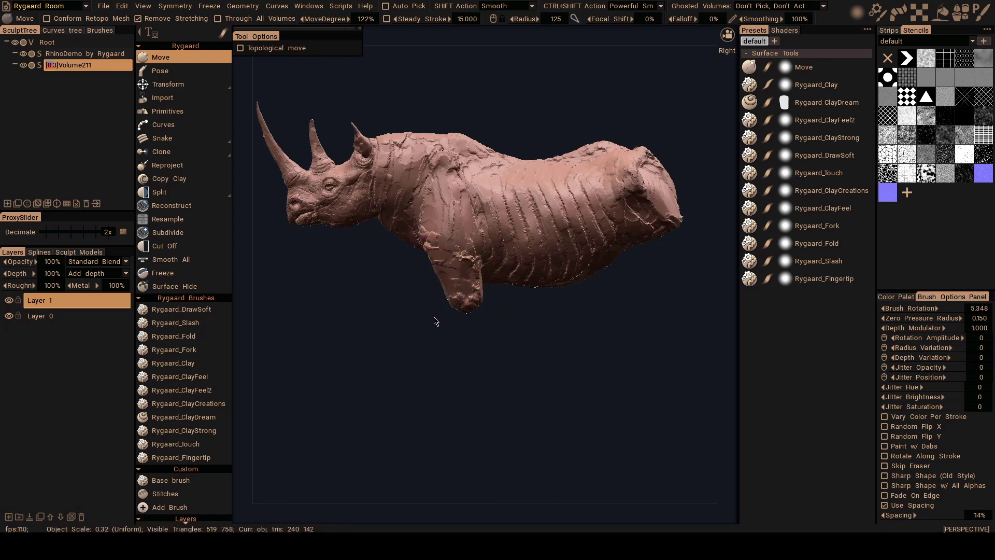
pyautogui.moveTo(413, 318); pyautogui.dragTo(408, 322)
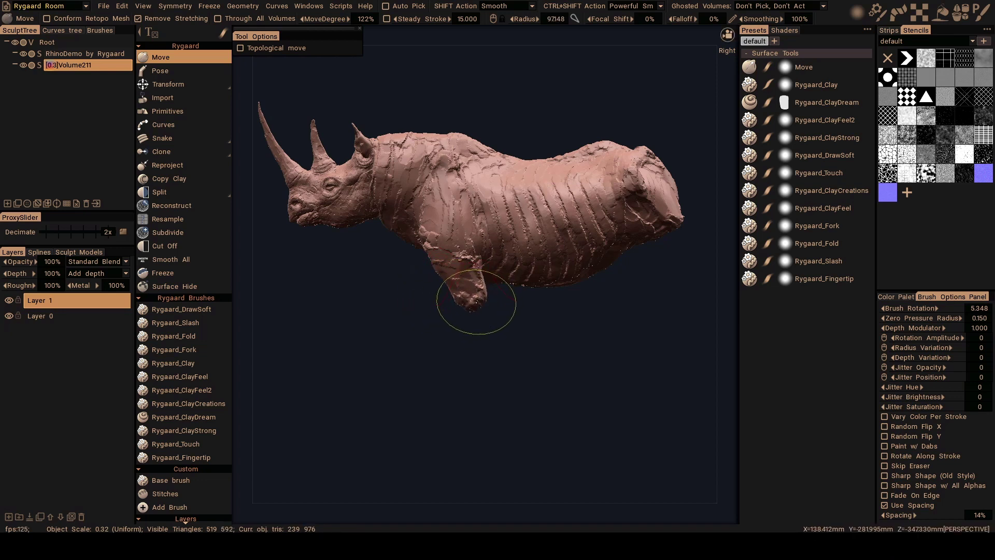
pyautogui.moveTo(453, 253); pyautogui.dragTo(471, 259)
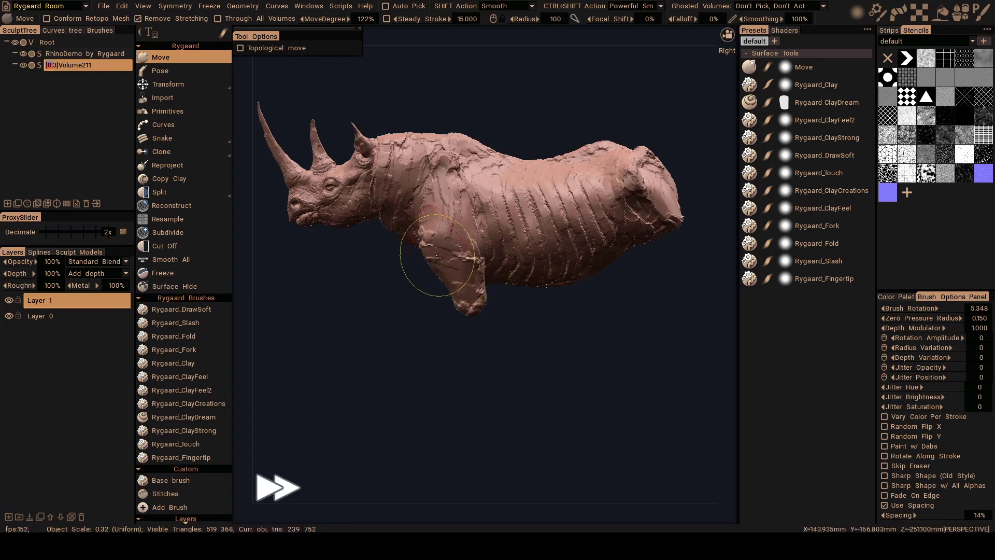
# Adjust the front legs from the Front view with a smaller Move brush.
pyautogui.keyDown('alt'); pyautogui.keyDown('shift'); pyautogui.moveTo(456, 303); pyautogui.dragTo(600, 337); pyautogui.keyUp('shift'); pyautogui.keyUp('alt')
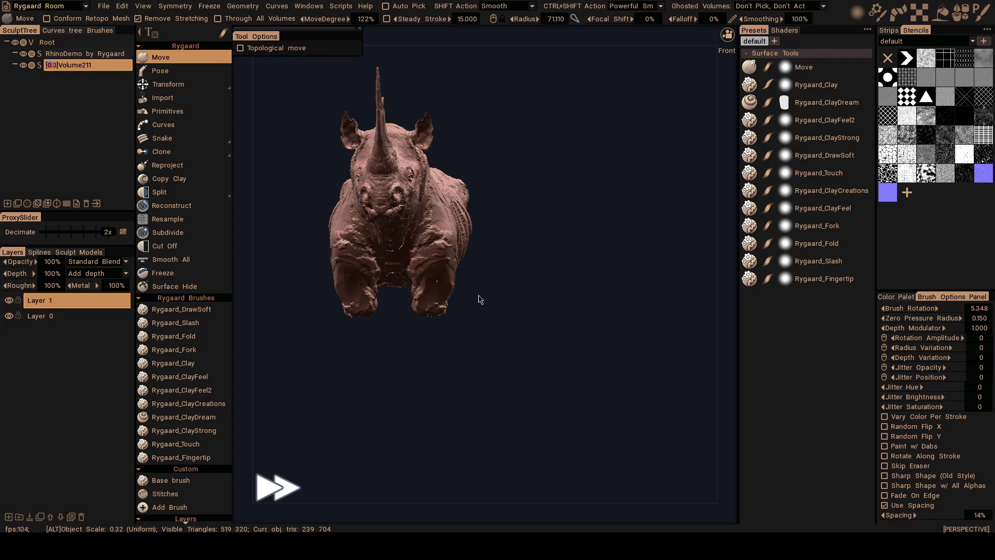
pyautogui.keyDown('alt'); pyautogui.moveTo(452, 289); pyautogui.dragTo(458, 300); pyautogui.keyUp('alt')
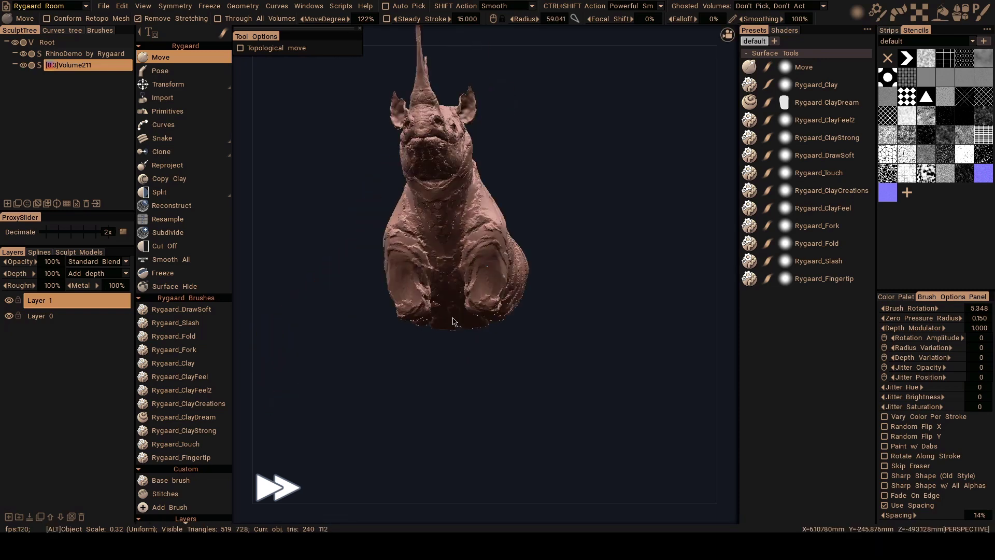
pyautogui.moveTo(519, 307)
pyautogui.keyDown('alt'); pyautogui.mouseDown()
pyautogui.moveTo(473, 339)
pyautogui.moveTo(455, 289)
pyautogui.moveTo(555, 293)
pyautogui.moveTo(549, 260)
pyautogui.mouseUp(); pyautogui.keyUp('alt')
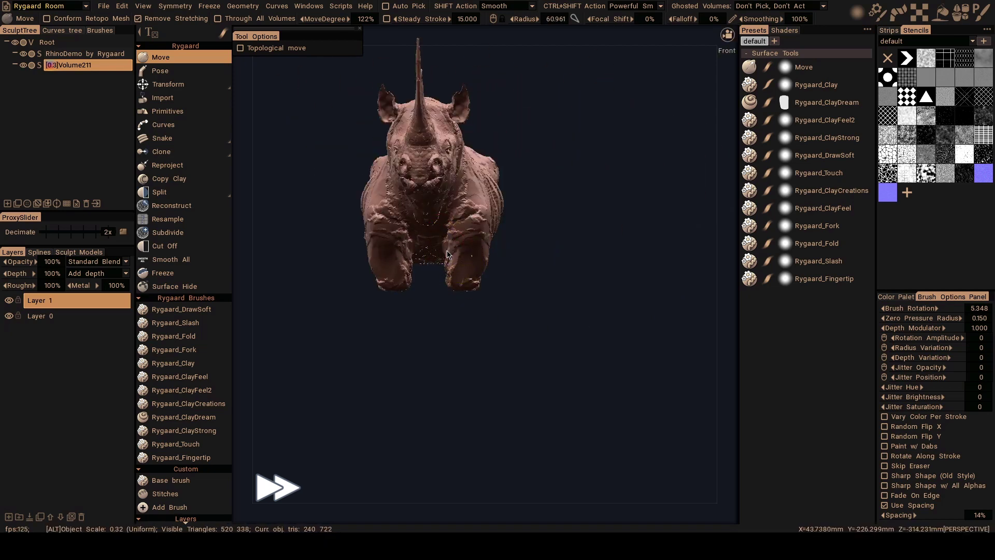
pyautogui.moveTo(451, 245); pyautogui.dragTo(459, 243)
pyautogui.press('[')
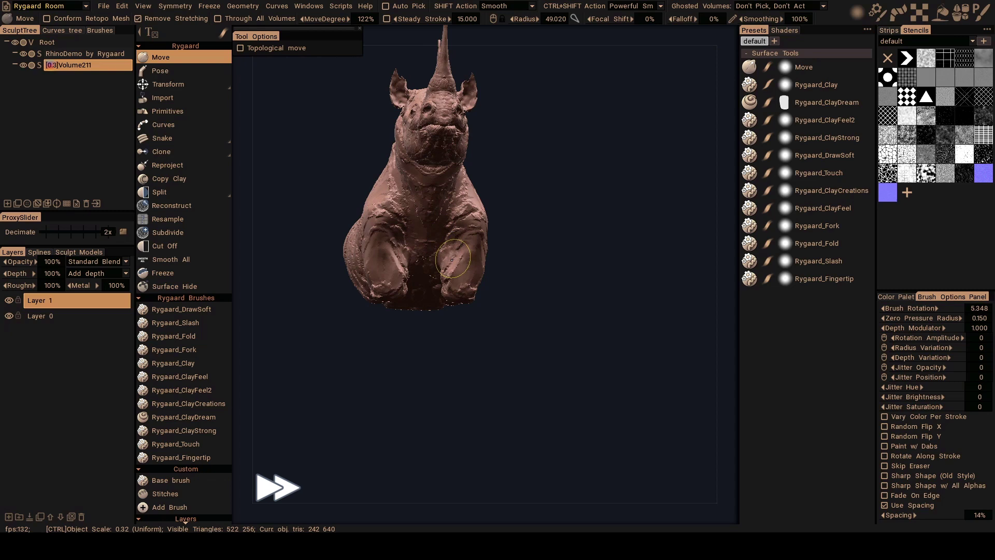
pyautogui.moveTo(461, 251); pyautogui.dragTo(486, 249, button='right')
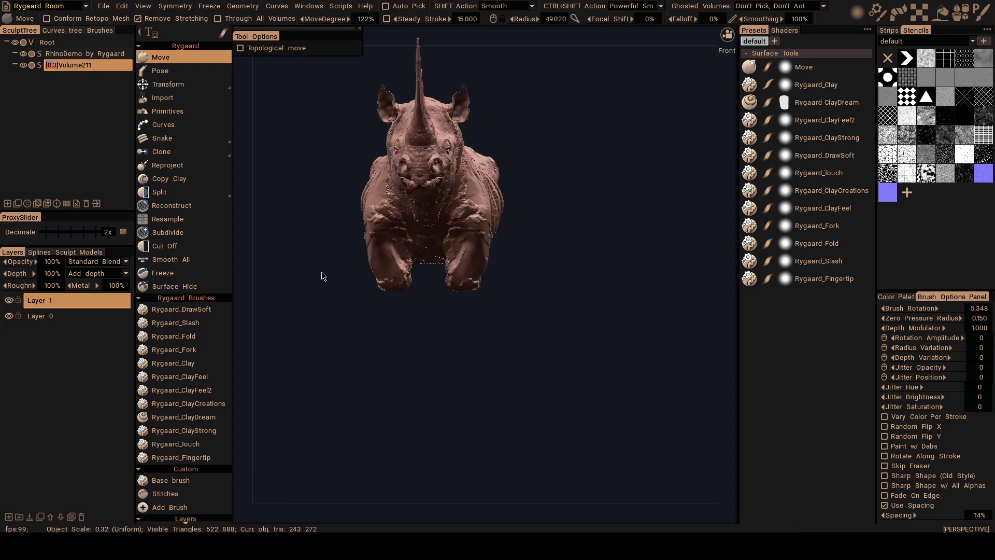
# Reselect Rygaard_ClayDream and add clay to the front legs from the Bottom and Front views.
pyautogui.click(211, 418)
pyautogui.moveTo(467, 282)
pyautogui.keyDown('alt'); pyautogui.mouseDown()
pyautogui.moveTo(477, 301)
pyautogui.moveTo(476, 266)
pyautogui.moveTo(458, 299)
pyautogui.moveTo(453, 287)
pyautogui.moveTo(478, 297)
pyautogui.moveTo(446, 318)
pyautogui.moveTo(515, 319)
pyautogui.moveTo(435, 311)
pyautogui.moveTo(490, 308)
pyautogui.moveTo(458, 307)
pyautogui.moveTo(470, 282)
pyautogui.moveTo(475, 311)
pyautogui.moveTo(461, 297)
pyautogui.moveTo(562, 298)
pyautogui.moveTo(487, 222)
pyautogui.moveTo(513, 221)
pyautogui.moveTo(461, 214)
pyautogui.moveTo(474, 204)
pyautogui.moveTo(501, 248)
pyautogui.moveTo(447, 261)
pyautogui.moveTo(470, 248)
pyautogui.moveTo(478, 262)
pyautogui.moveTo(455, 288)
pyautogui.moveTo(477, 235)
pyautogui.moveTo(382, 284)
pyautogui.moveTo(436, 234)
pyautogui.moveTo(435, 257)
pyautogui.moveTo(450, 272)
pyautogui.moveTo(511, 288)
pyautogui.moveTo(486, 264)
pyautogui.moveTo(496, 265)
pyautogui.moveTo(487, 246)
pyautogui.mouseUp(); pyautogui.keyUp('alt')
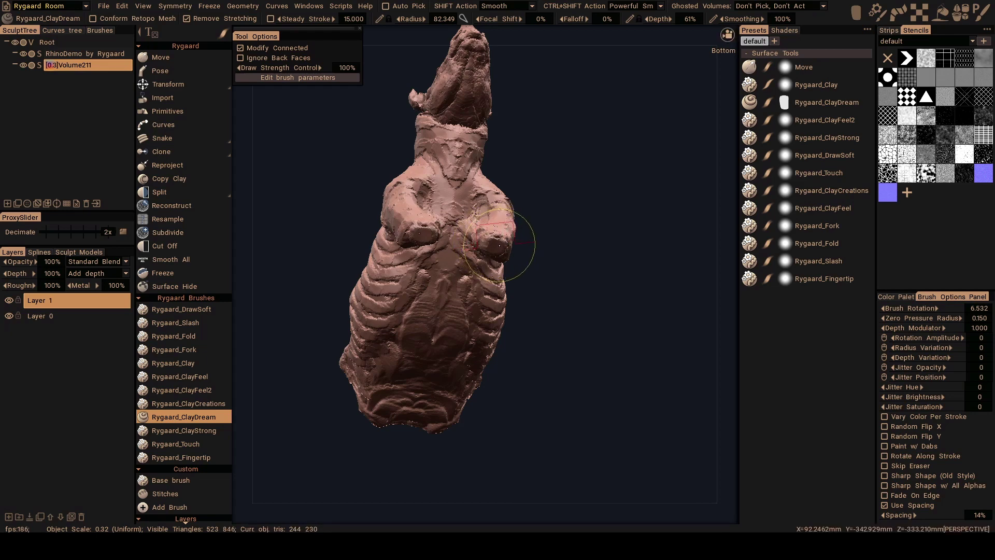
pyautogui.moveTo(519, 264)
pyautogui.keyDown('alt'); pyautogui.mouseDown()
pyautogui.moveTo(520, 300)
pyautogui.moveTo(489, 247)
pyautogui.moveTo(500, 249)
pyautogui.moveTo(501, 227)
pyautogui.moveTo(514, 333)
pyautogui.moveTo(493, 249)
pyautogui.moveTo(510, 248)
pyautogui.moveTo(512, 258)
pyautogui.moveTo(489, 243)
pyautogui.mouseUp(); pyautogui.keyUp('alt')
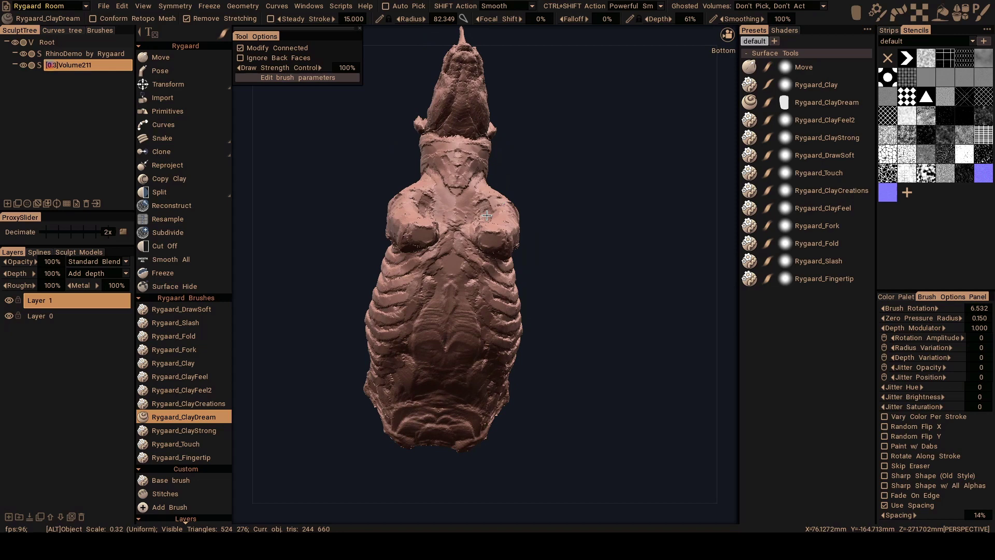
pyautogui.moveTo(490, 242)
pyautogui.keyDown('alt'); pyautogui.mouseDown()
pyautogui.moveTo(498, 344)
pyautogui.moveTo(505, 305)
pyautogui.moveTo(529, 277)
pyautogui.moveTo(467, 267)
pyautogui.moveTo(537, 256)
pyautogui.moveTo(555, 285)
pyautogui.moveTo(513, 238)
pyautogui.mouseUp(); pyautogui.keyUp('alt')
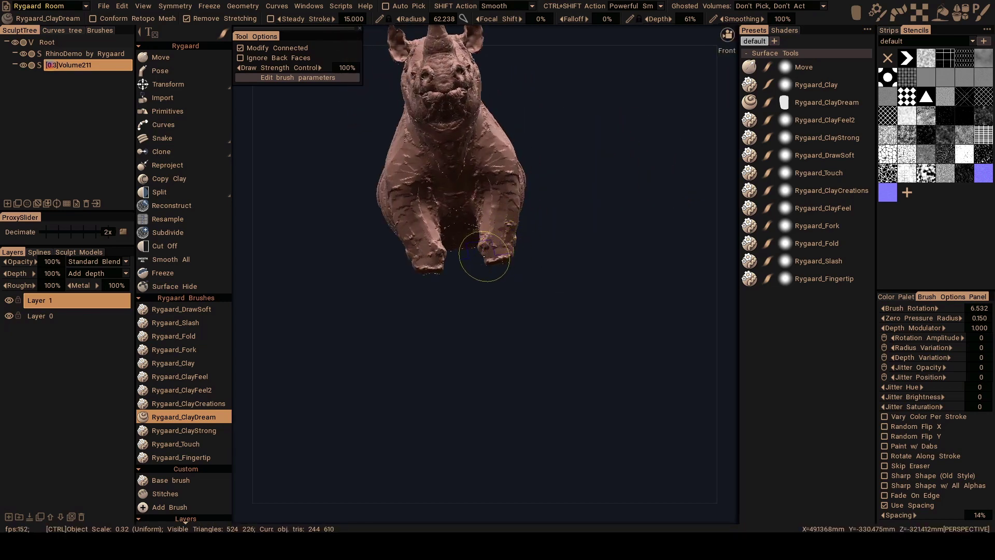
# Round the front foot soles with ClayDream strokes from three-quarter, bottom, side and front views.
pyautogui.moveTo(485, 260)
pyautogui.keyDown('alt'); pyautogui.mouseDown()
pyautogui.moveTo(513, 251)
pyautogui.moveTo(474, 243)
pyautogui.moveTo(469, 249)
pyautogui.moveTo(529, 249)
pyautogui.moveTo(531, 233)
pyautogui.moveTo(548, 266)
pyautogui.moveTo(469, 244)
pyautogui.moveTo(481, 248)
pyautogui.mouseUp(); pyautogui.keyUp('alt')
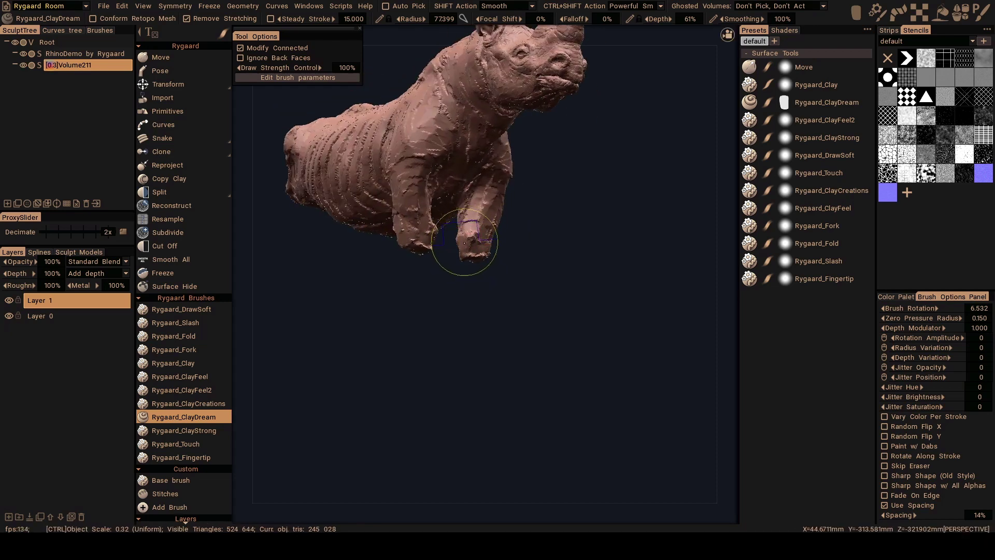
pyautogui.moveTo(482, 237)
pyautogui.mouseDown(button='middle')
pyautogui.moveTo(451, 260)
pyautogui.moveTo(495, 275)
pyautogui.moveTo(491, 208)
pyautogui.moveTo(492, 241)
pyautogui.moveTo(509, 263)
pyautogui.mouseUp(button='middle')
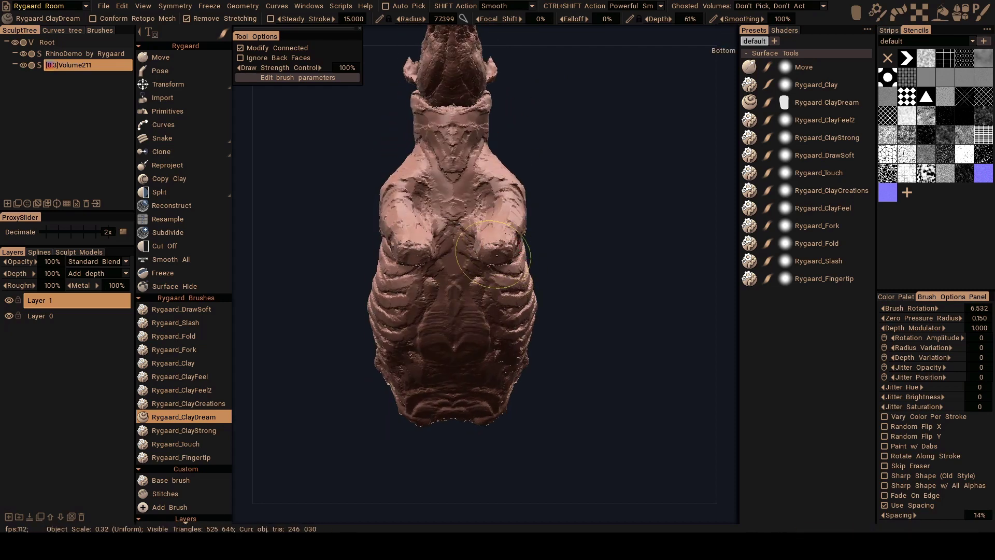
pyautogui.moveTo(503, 256)
pyautogui.keyDown('alt'); pyautogui.mouseDown()
pyautogui.moveTo(522, 311)
pyautogui.moveTo(477, 282)
pyautogui.moveTo(505, 279)
pyautogui.moveTo(482, 271)
pyautogui.moveTo(507, 244)
pyautogui.moveTo(484, 233)
pyautogui.moveTo(533, 241)
pyautogui.moveTo(497, 259)
pyautogui.moveTo(510, 219)
pyautogui.moveTo(504, 266)
pyautogui.mouseUp(); pyautogui.keyUp('alt')
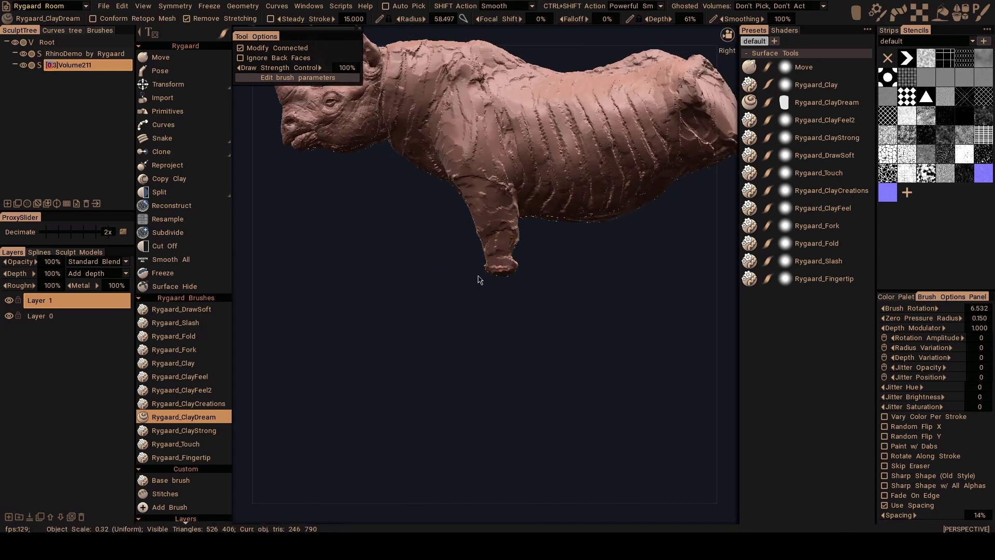
pyautogui.moveTo(477, 278)
pyautogui.keyDown('alt'); pyautogui.mouseDown()
pyautogui.moveTo(449, 265)
pyautogui.moveTo(451, 232)
pyautogui.moveTo(449, 245)
pyautogui.mouseUp(); pyautogui.keyUp('alt')
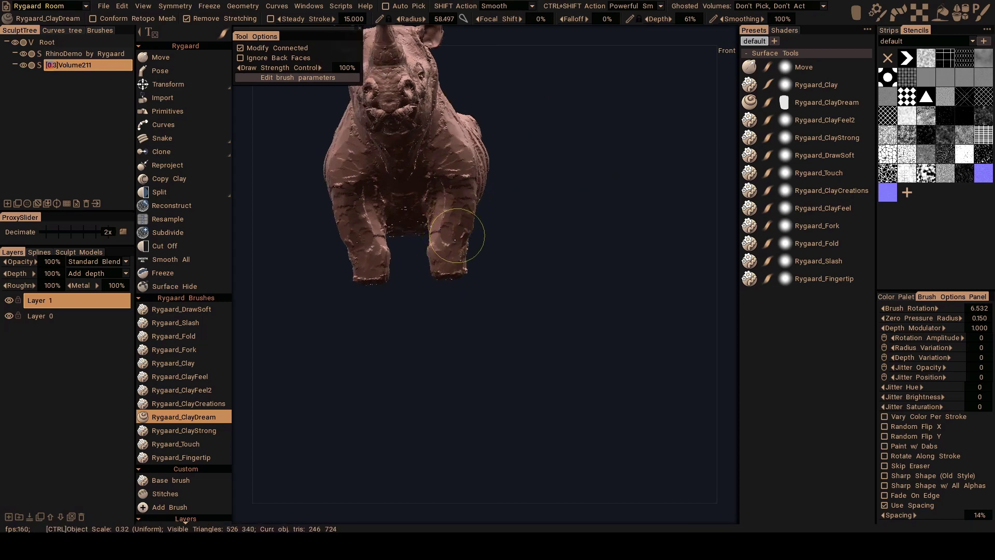
pyautogui.moveTo(444, 285)
pyautogui.keyDown('alt'); pyautogui.mouseDown()
pyautogui.moveTo(466, 280)
pyautogui.moveTo(467, 251)
pyautogui.moveTo(507, 282)
pyautogui.moveTo(476, 240)
pyautogui.moveTo(483, 208)
pyautogui.moveTo(527, 277)
pyautogui.mouseUp(); pyautogui.keyUp('alt')
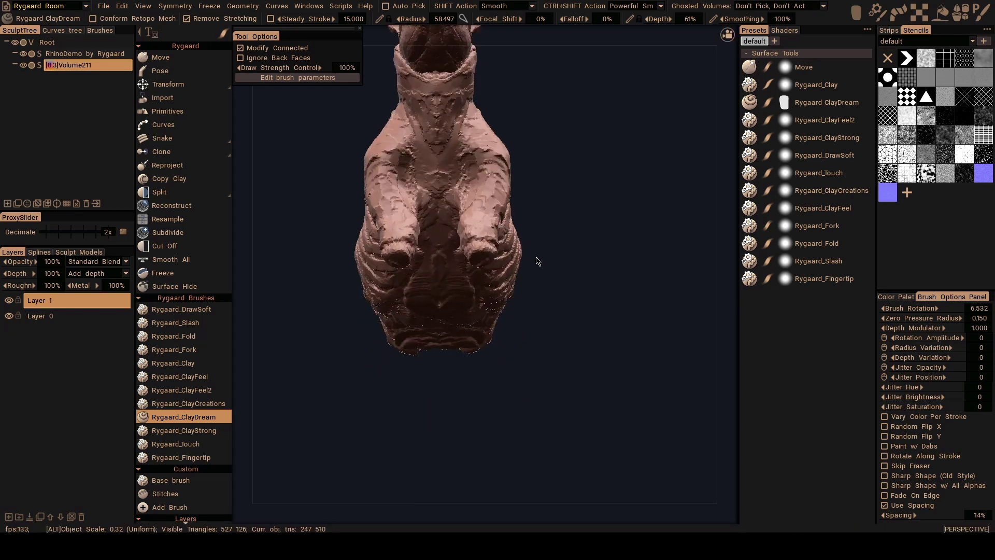
# Even out the front legs in Front view using the Move tool with a reduced radius.
pyautogui.press('m')
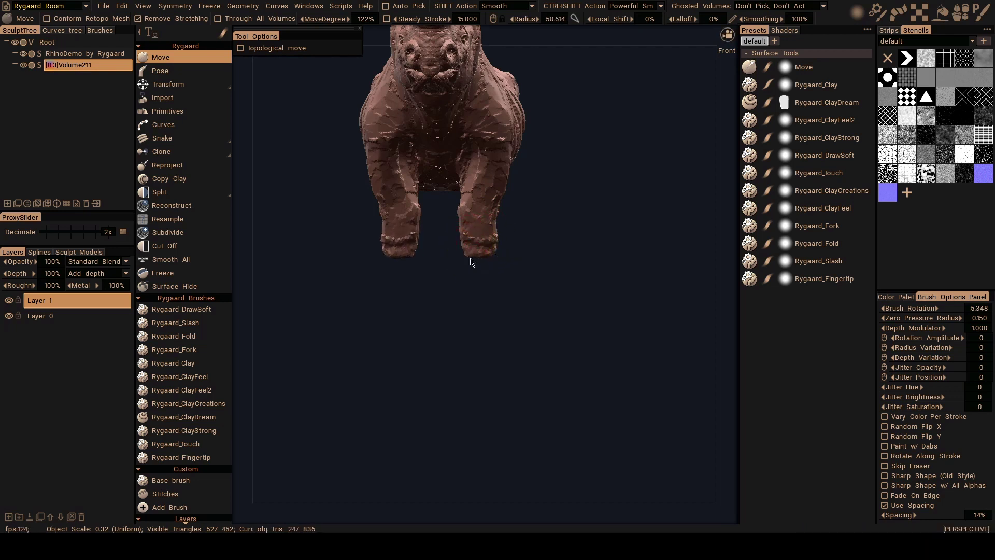
pyautogui.keyDown('alt'); pyautogui.moveTo(469, 262); pyautogui.dragTo(467, 270); pyautogui.keyUp('alt')
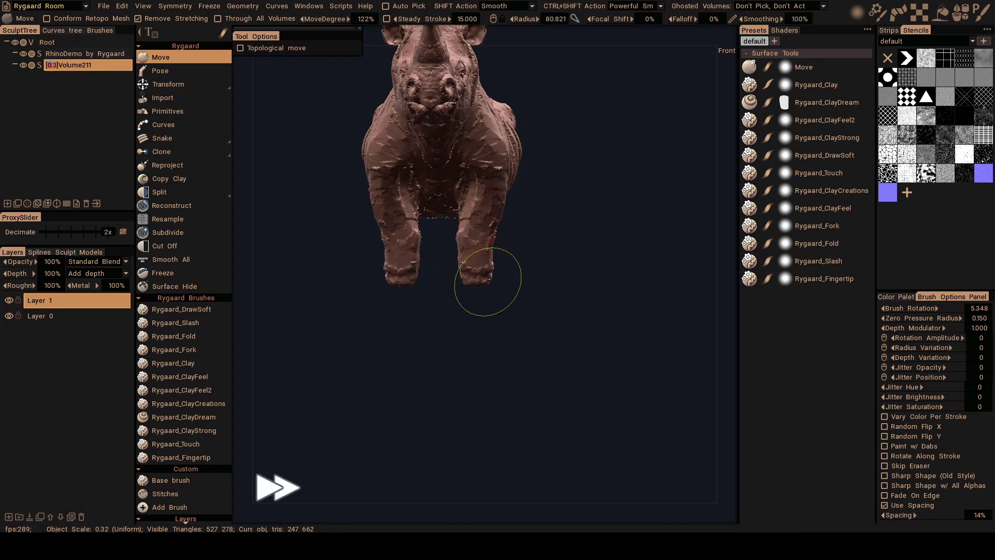
pyautogui.moveTo(488, 282)
pyautogui.keyDown('alt'); pyautogui.mouseDown()
pyautogui.moveTo(445, 246)
pyautogui.moveTo(451, 221)
pyautogui.mouseUp(); pyautogui.keyUp('alt')
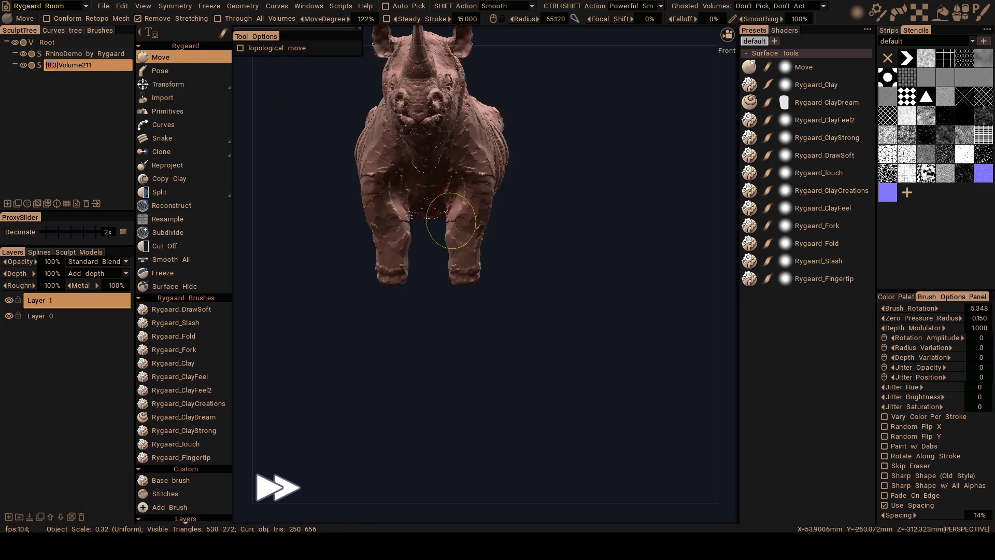
pyautogui.moveTo(469, 178); pyautogui.dragTo(465, 184, button='right')
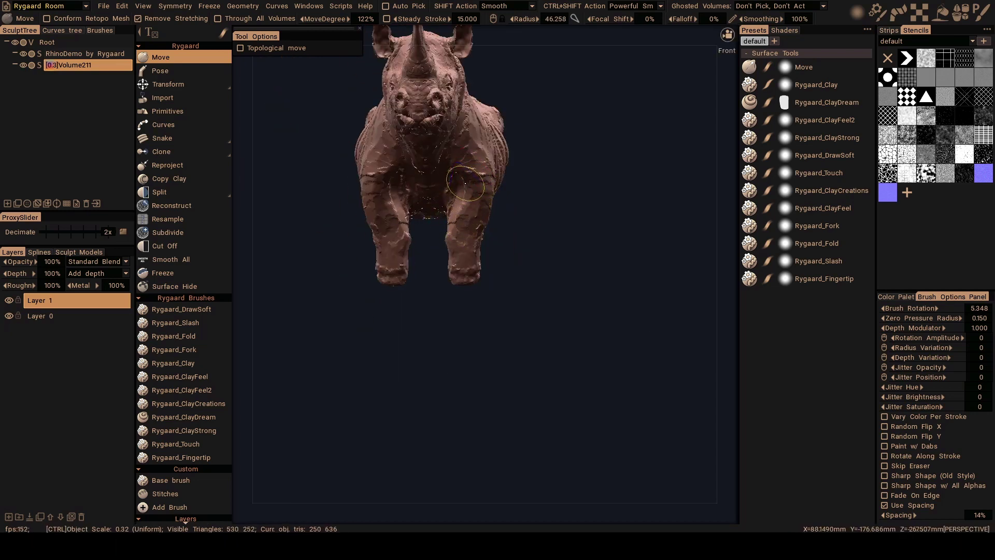
# Reselect Rygaard_ClayDream and add a small clay stroke between the front legs.
pyautogui.click(184, 417)
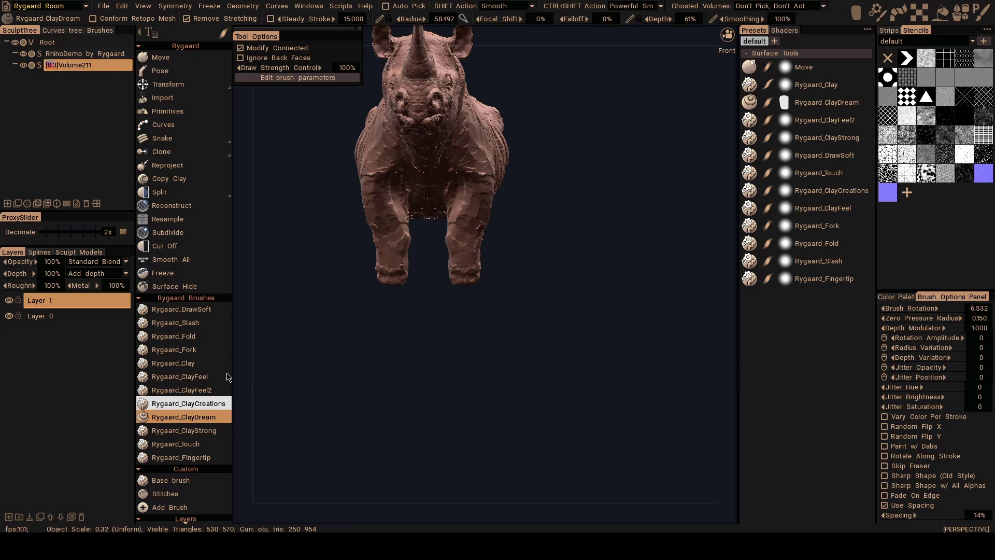
pyautogui.keyDown('alt'); pyautogui.moveTo(471, 210); pyautogui.dragTo(471, 189); pyautogui.keyUp('alt')
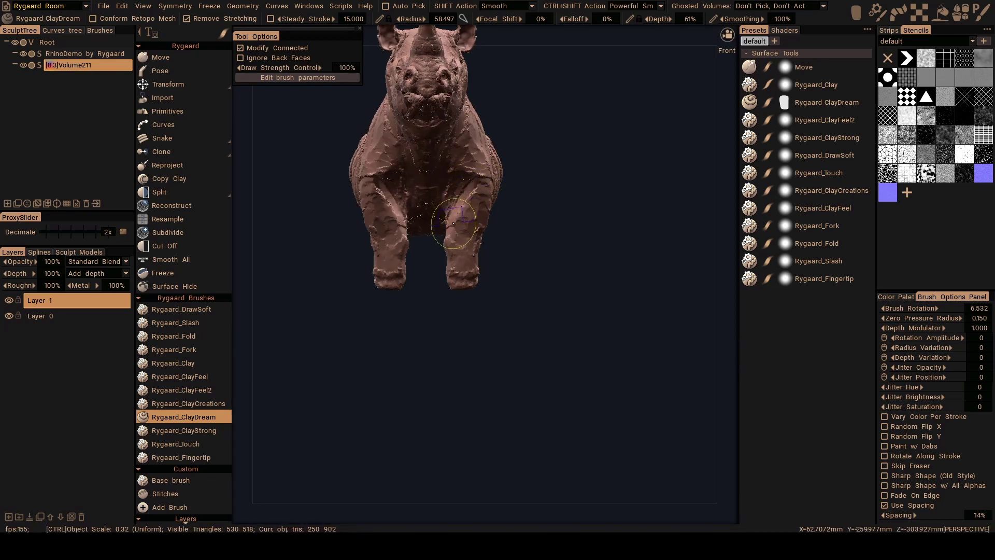
pyautogui.moveTo(455, 223); pyautogui.dragTo(462, 212)
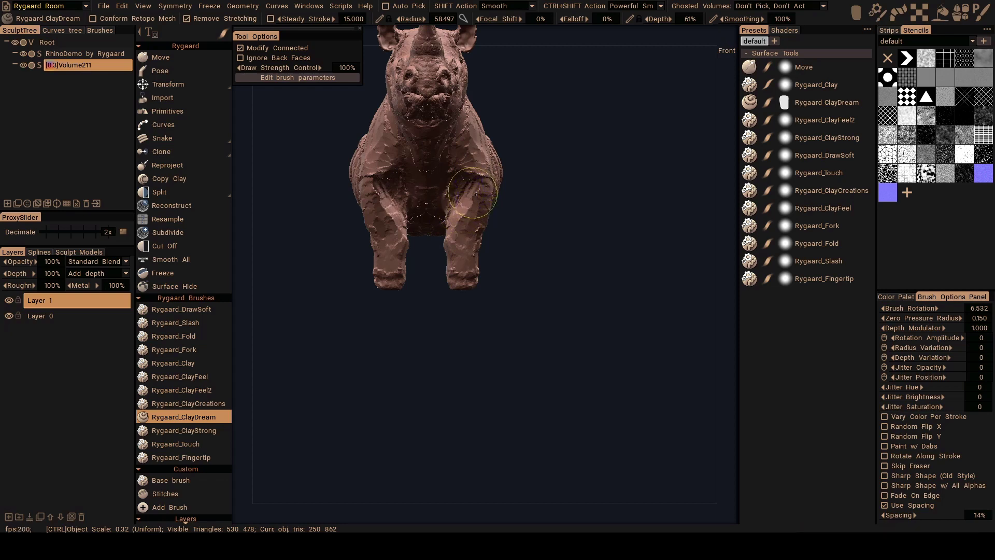
pyautogui.moveTo(486, 247)
pyautogui.keyDown('alt'); pyautogui.mouseDown()
pyautogui.moveTo(456, 220)
pyautogui.moveTo(502, 196)
pyautogui.mouseUp(); pyautogui.keyUp('alt')
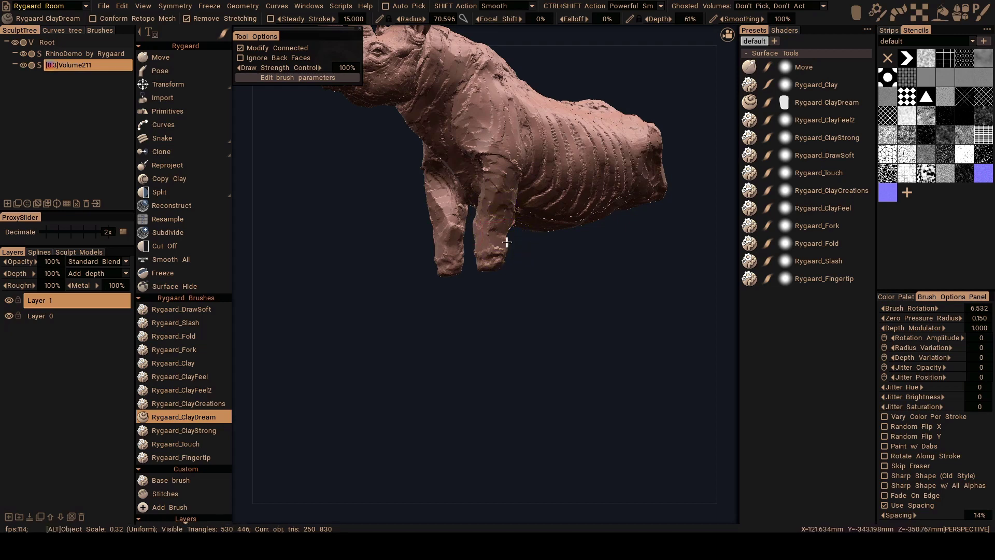
# Thicken the front lower legs down to the feet from the Back and Right views.
pyautogui.keyDown('alt'); pyautogui.moveTo(495, 230); pyautogui.dragTo(491, 234); pyautogui.keyUp('alt')
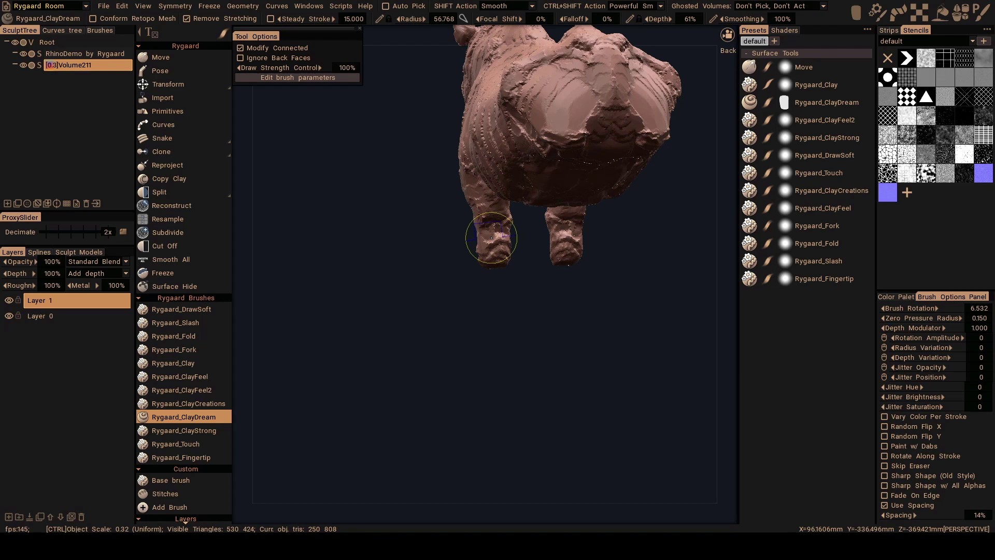
pyautogui.moveTo(490, 222)
pyautogui.keyDown('alt'); pyautogui.mouseDown()
pyautogui.moveTo(497, 200)
pyautogui.moveTo(482, 199)
pyautogui.moveTo(486, 206)
pyautogui.mouseUp(); pyautogui.keyUp('alt')
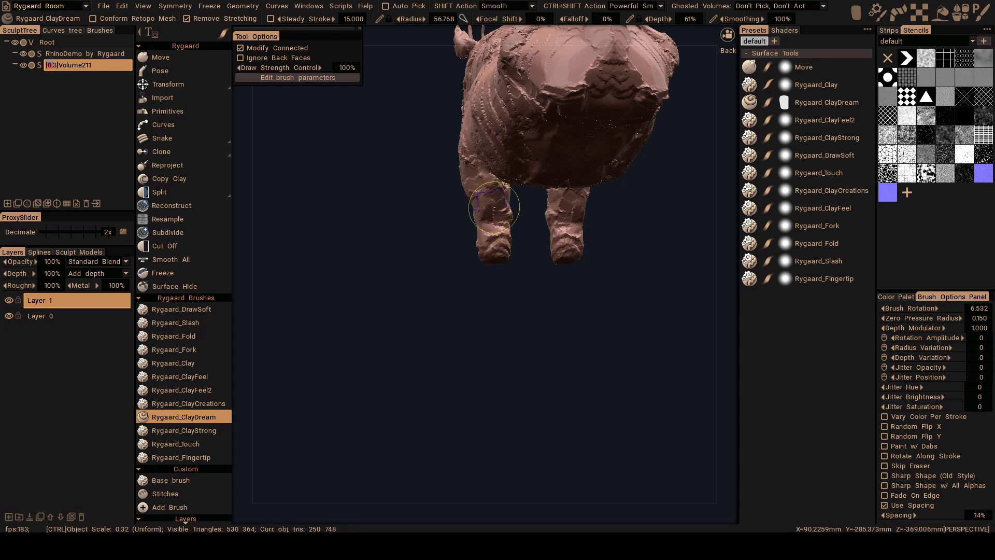
pyautogui.moveTo(467, 211)
pyautogui.mouseDown(button='middle')
pyautogui.moveTo(500, 216)
pyautogui.moveTo(487, 220)
pyautogui.mouseUp(button='middle')
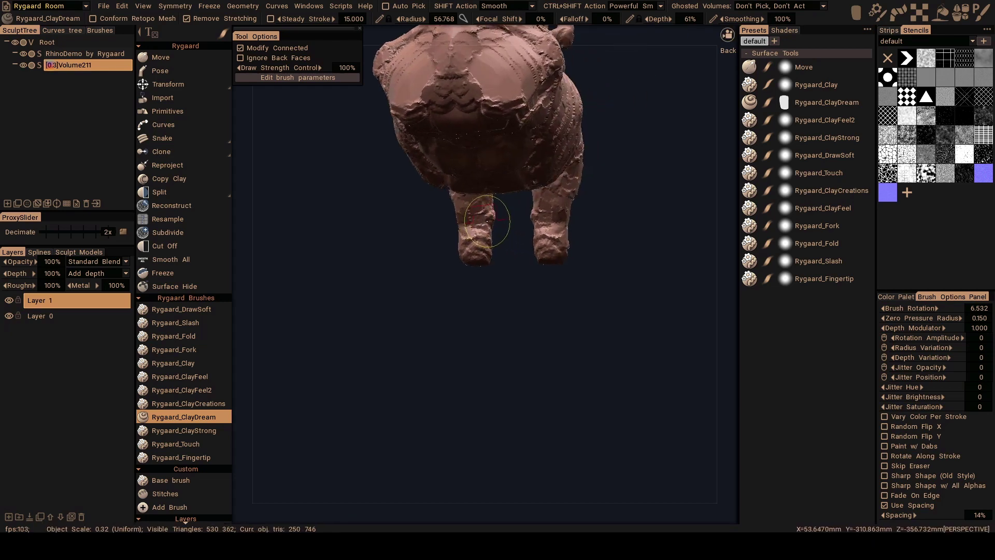
pyautogui.moveTo(472, 219)
pyautogui.keyDown('alt'); pyautogui.mouseDown()
pyautogui.moveTo(398, 222)
pyautogui.moveTo(501, 234)
pyautogui.moveTo(468, 233)
pyautogui.moveTo(437, 249)
pyautogui.moveTo(585, 255)
pyautogui.moveTo(422, 262)
pyautogui.moveTo(490, 262)
pyautogui.mouseUp(); pyautogui.keyUp('alt')
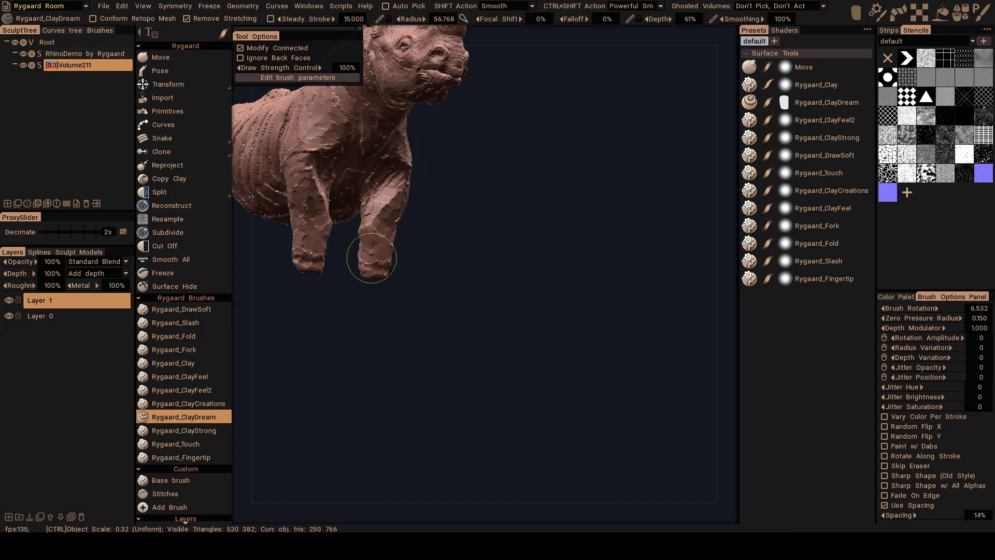
pyautogui.keyDown('ctrl'); pyautogui.scroll(1, 360, 227); pyautogui.keyUp('ctrl')
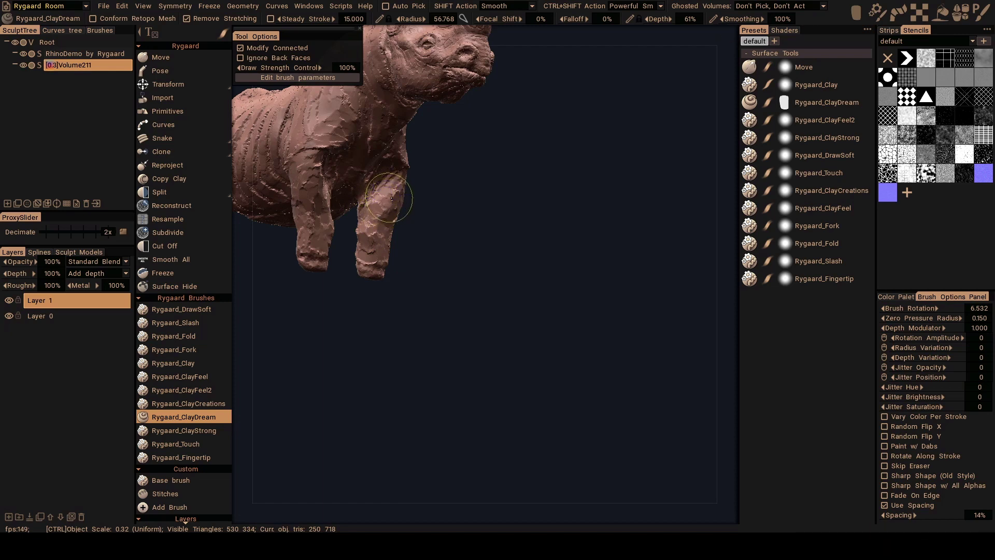
pyautogui.moveTo(400, 195)
pyautogui.keyDown('alt'); pyautogui.mouseDown()
pyautogui.moveTo(415, 233)
pyautogui.moveTo(469, 227)
pyautogui.moveTo(449, 192)
pyautogui.moveTo(473, 210)
pyautogui.moveTo(435, 201)
pyautogui.mouseUp(); pyautogui.keyUp('alt')
# Fill out the chest underside and front legs with ClayDream from the Front and Bottom views.
pyautogui.press('ctrl')
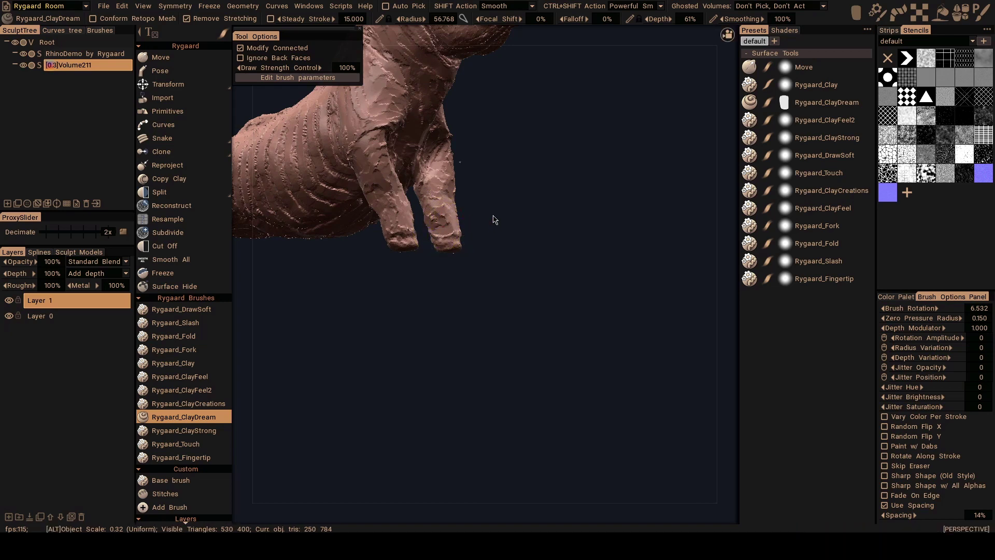
pyautogui.moveTo(438, 210)
pyautogui.keyDown('alt'); pyautogui.mouseDown()
pyautogui.moveTo(414, 249)
pyautogui.moveTo(459, 224)
pyautogui.mouseUp(); pyautogui.keyUp('alt')
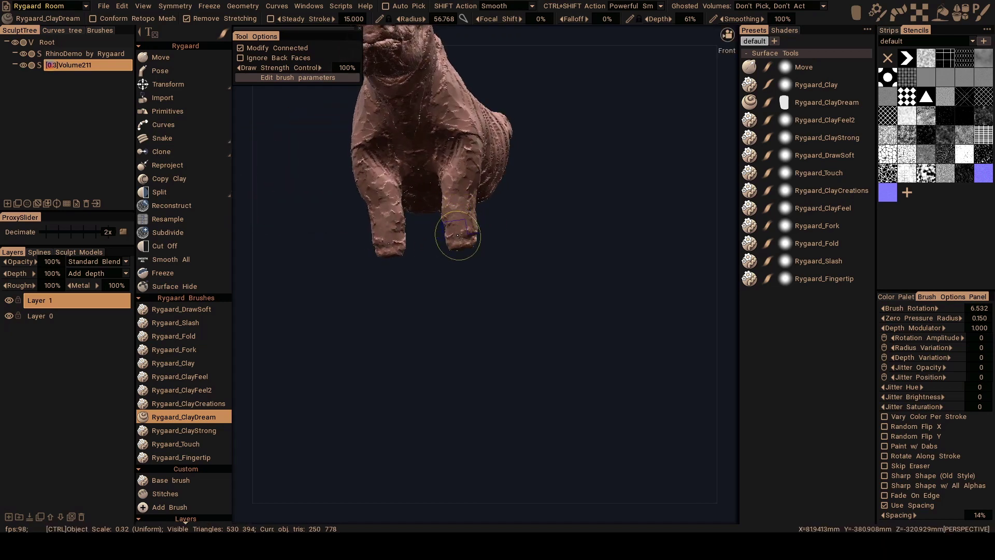
pyautogui.moveTo(529, 244)
pyautogui.mouseDown()
pyautogui.moveTo(441, 248)
pyautogui.moveTo(422, 230)
pyautogui.moveTo(412, 236)
pyautogui.moveTo(413, 225)
pyautogui.moveTo(395, 232)
pyautogui.moveTo(405, 224)
pyautogui.moveTo(387, 204)
pyautogui.moveTo(492, 246)
pyautogui.moveTo(414, 222)
pyautogui.moveTo(362, 238)
pyautogui.moveTo(378, 215)
pyautogui.mouseUp()
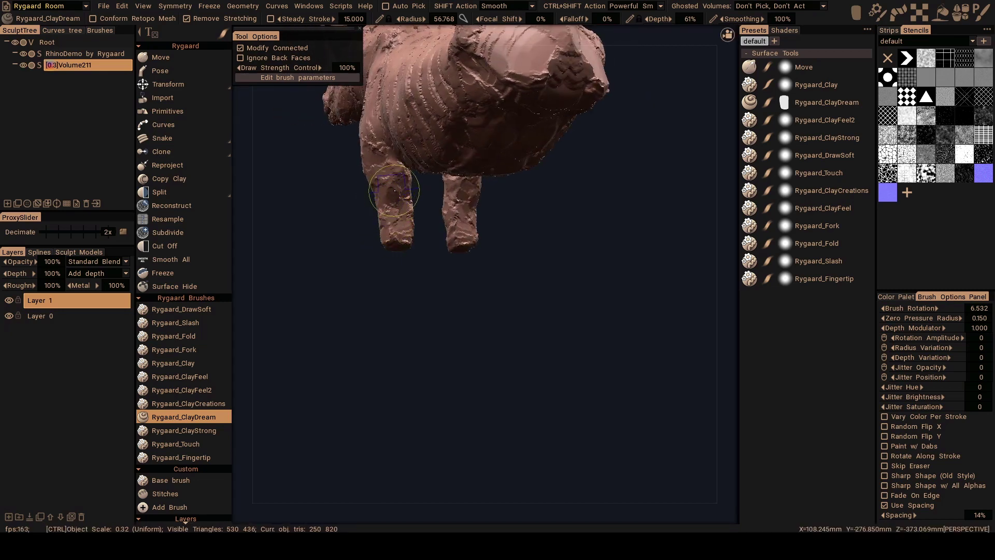
pyautogui.moveTo(402, 189)
pyautogui.keyDown('alt'); pyautogui.mouseDown()
pyautogui.moveTo(482, 237)
pyautogui.moveTo(432, 189)
pyautogui.moveTo(456, 262)
pyautogui.moveTo(564, 262)
pyautogui.moveTo(484, 289)
pyautogui.moveTo(456, 223)
pyautogui.moveTo(423, 234)
pyautogui.moveTo(459, 272)
pyautogui.moveTo(449, 247)
pyautogui.mouseUp(); pyautogui.keyUp('alt')
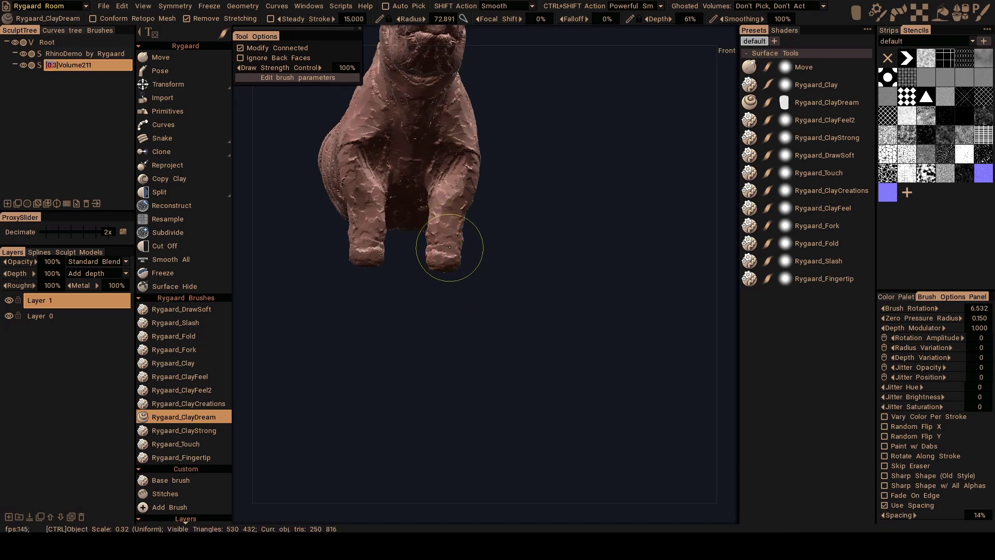
pyautogui.moveTo(441, 257); pyautogui.dragTo(455, 203, button='right')
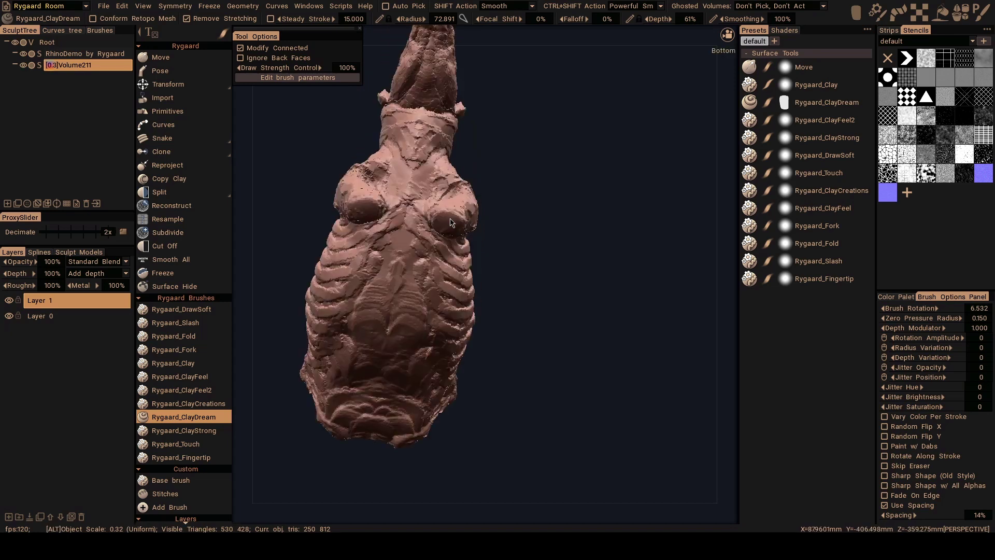
pyautogui.moveTo(455, 203); pyautogui.dragTo(450, 201)
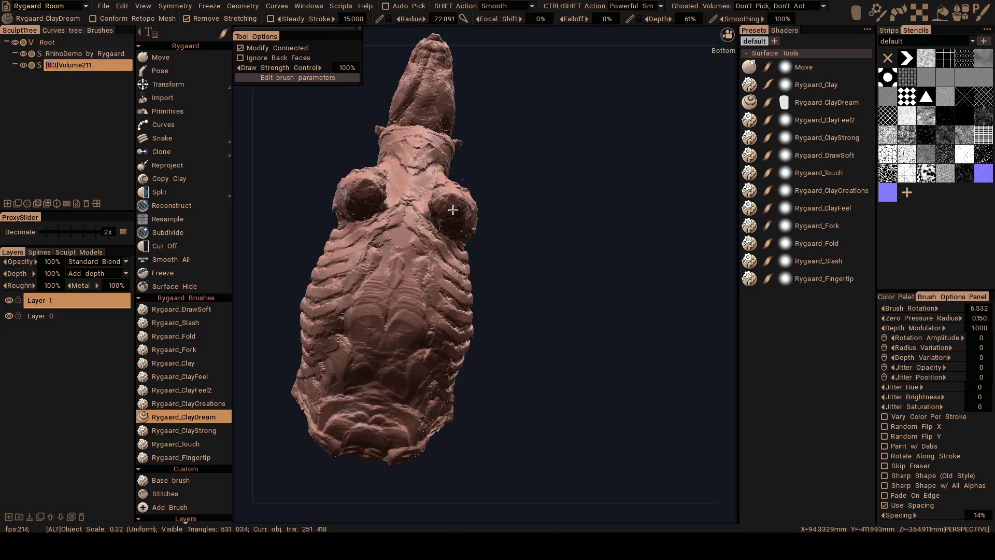
pyautogui.moveTo(453, 205)
pyautogui.mouseDown(button='right')
pyautogui.moveTo(426, 237)
pyautogui.moveTo(455, 272)
pyautogui.moveTo(433, 267)
pyautogui.mouseUp(button='right')
pyautogui.scroll(-3, 525, 248)
# With the Move tool, reshape the front leg, its shoulder joint, and the left leg from behind.
pyautogui.press('m')
pyautogui.scroll(3, 462, 252)
pyautogui.moveTo(433, 267); pyautogui.dragTo(454, 296)
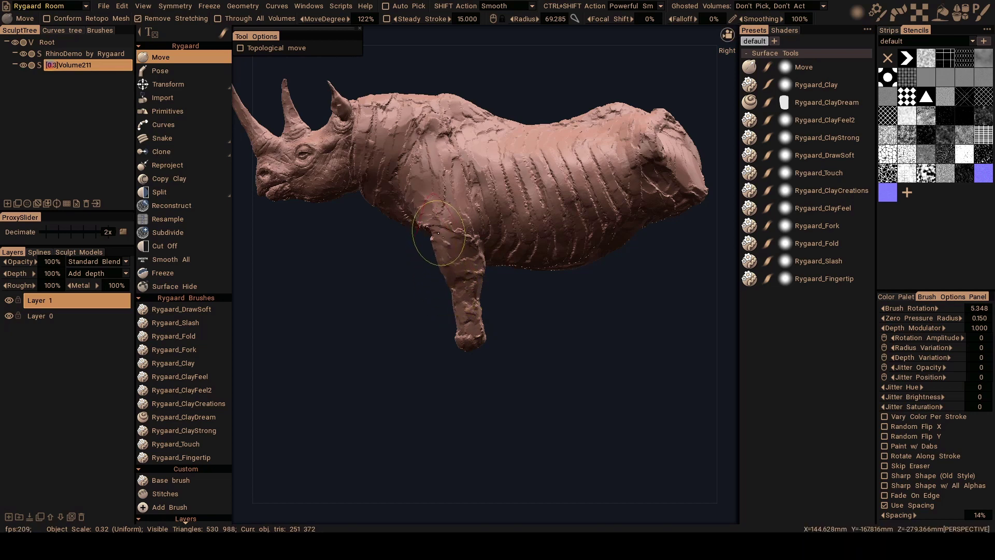
pyautogui.moveTo(459, 235); pyautogui.dragTo(471, 245)
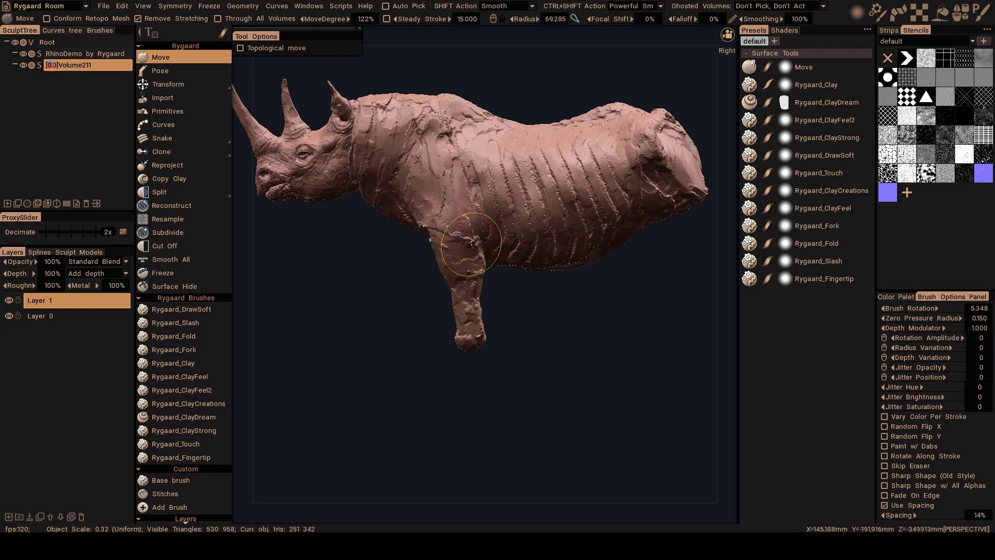
pyautogui.moveTo(517, 282)
pyautogui.mouseDown(button='middle')
pyautogui.moveTo(441, 269)
pyautogui.moveTo(412, 250)
pyautogui.moveTo(432, 241)
pyautogui.mouseUp(button='middle')
pyautogui.moveTo(432, 239); pyautogui.dragTo(451, 250)
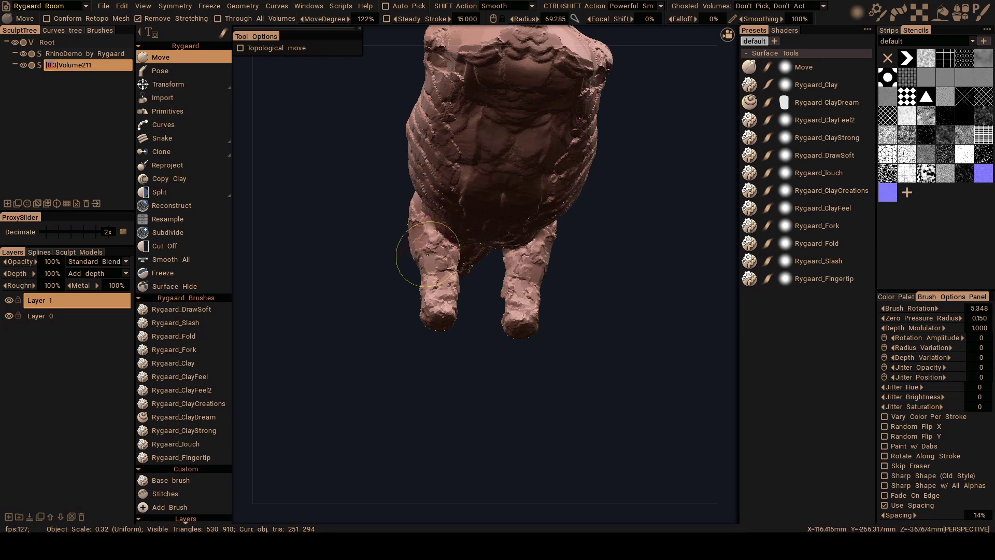
pyautogui.moveTo(425, 276); pyautogui.dragTo(432, 290, button='middle')
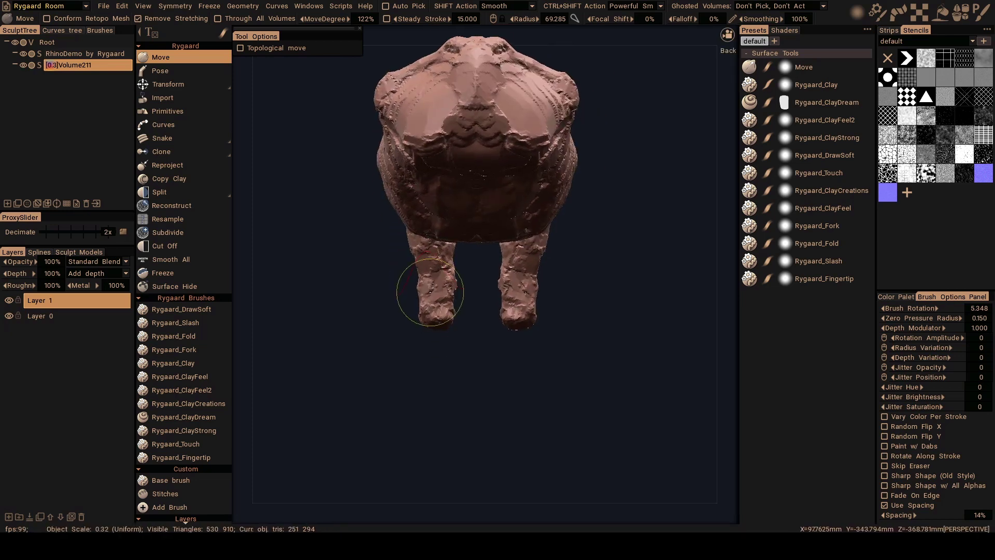
# Reshape both front feet from the Front view, checking the side profile.
pyautogui.moveTo(458, 290)
pyautogui.keyDown('alt'); pyautogui.mouseDown()
pyautogui.moveTo(580, 283)
pyautogui.moveTo(502, 263)
pyautogui.mouseUp(); pyautogui.keyUp('alt')
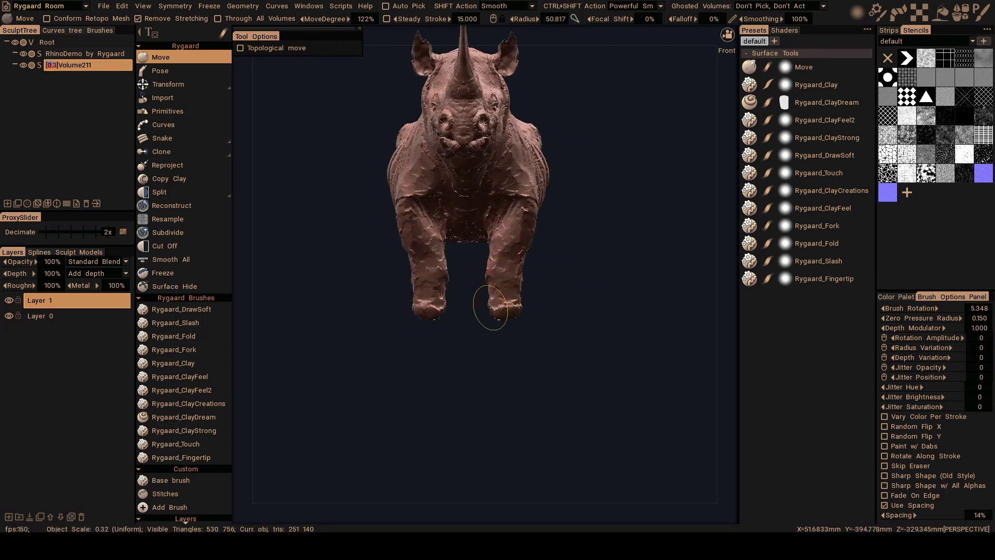
pyautogui.moveTo(493, 308); pyautogui.dragTo(493, 292)
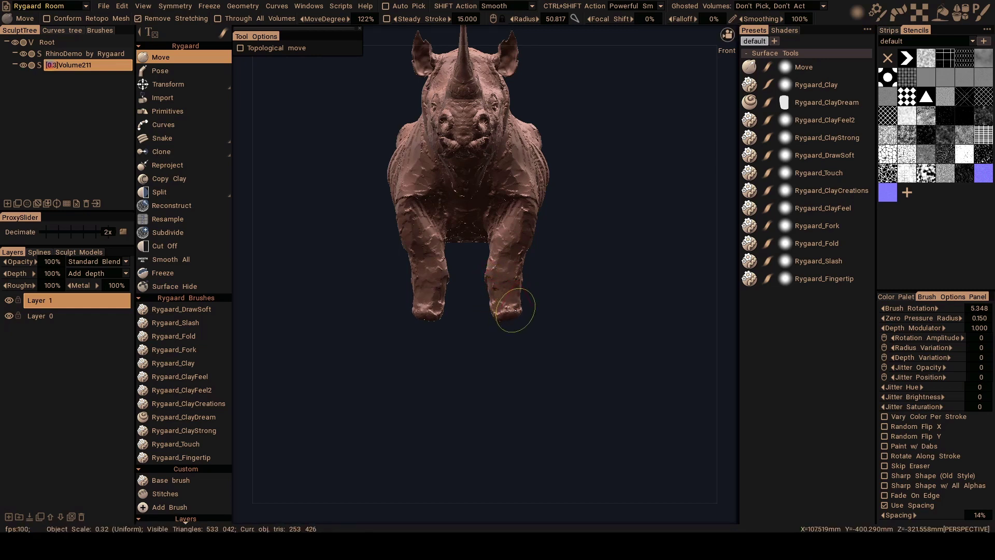
pyautogui.moveTo(517, 300); pyautogui.dragTo(507, 316)
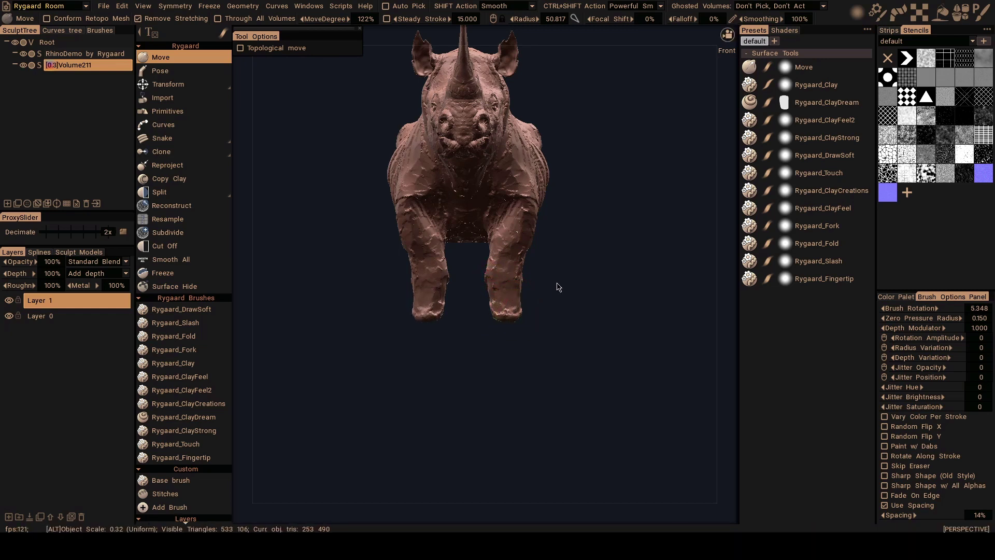
pyautogui.keyDown('alt'); pyautogui.moveTo(555, 284); pyautogui.dragTo(465, 280); pyautogui.keyUp('alt')
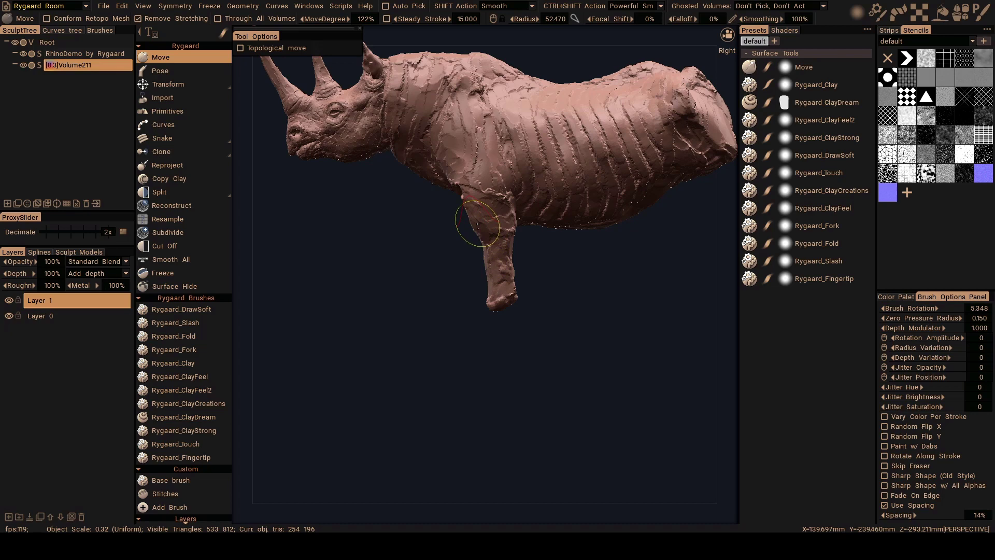
pyautogui.keyDown('alt'); pyautogui.moveTo(461, 250); pyautogui.dragTo(589, 285); pyautogui.keyUp('alt')
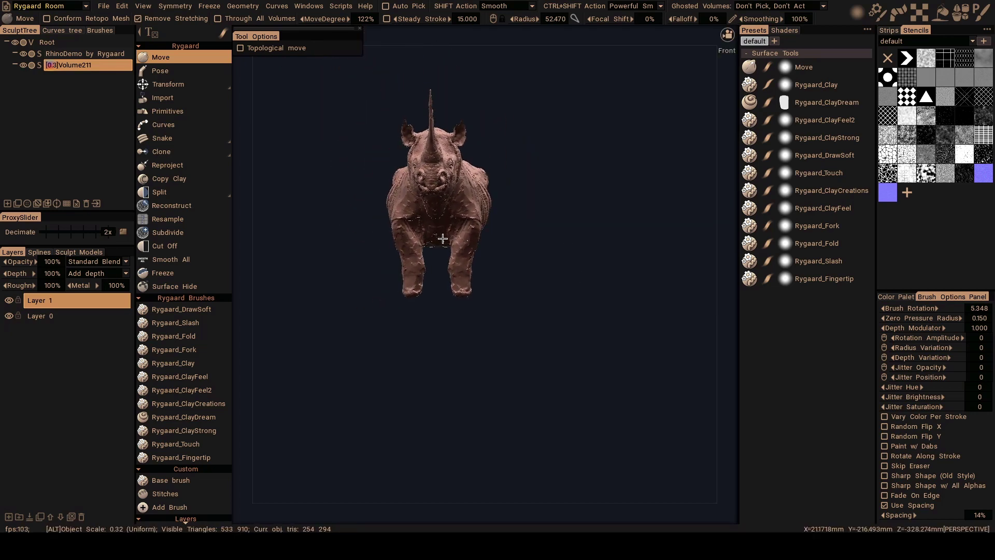
pyautogui.keyDown('alt'); pyautogui.moveTo(524, 240); pyautogui.dragTo(495, 229); pyautogui.keyUp('alt')
pyautogui.moveTo(494, 229)
pyautogui.keyDown('alt'); pyautogui.mouseDown(button='right')
pyautogui.moveTo(567, 241)
pyautogui.moveTo(539, 278)
pyautogui.moveTo(513, 240)
pyautogui.moveTo(486, 269)
pyautogui.mouseUp(button='right'); pyautogui.keyUp('alt')
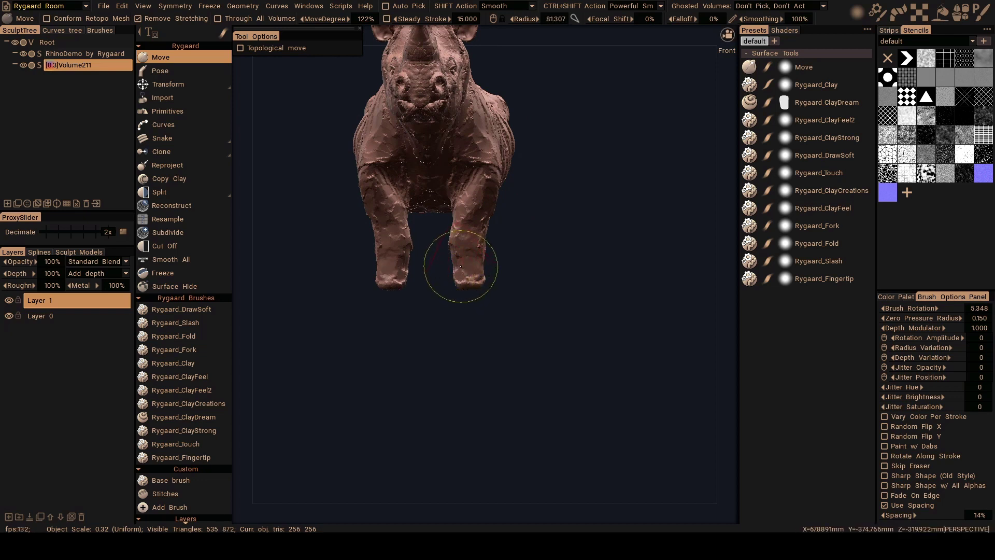
# Slim and straighten the front legs head-on, varying the Move brush radius.
pyautogui.moveTo(461, 267); pyautogui.dragTo(443, 266, button='right')
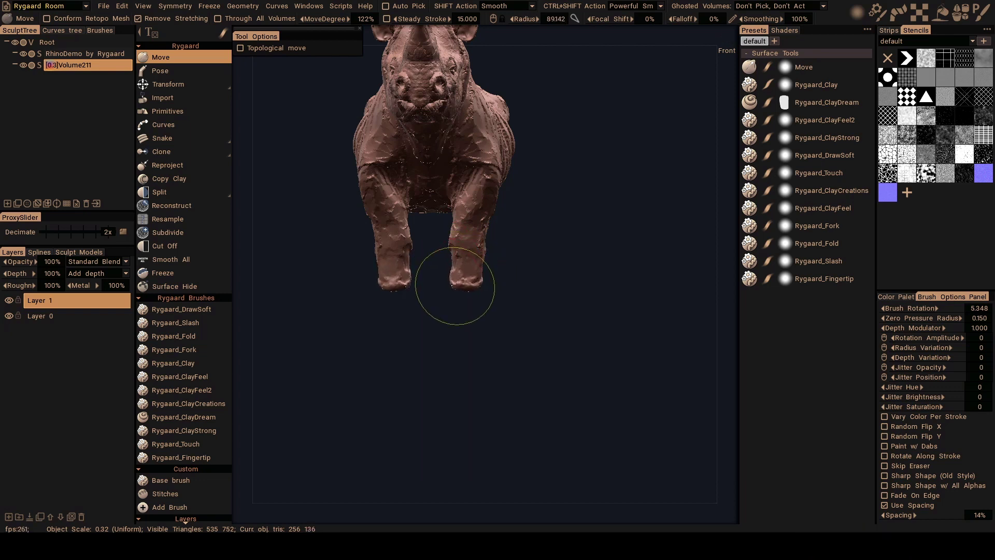
pyautogui.moveTo(455, 285); pyautogui.dragTo(453, 273, button='right')
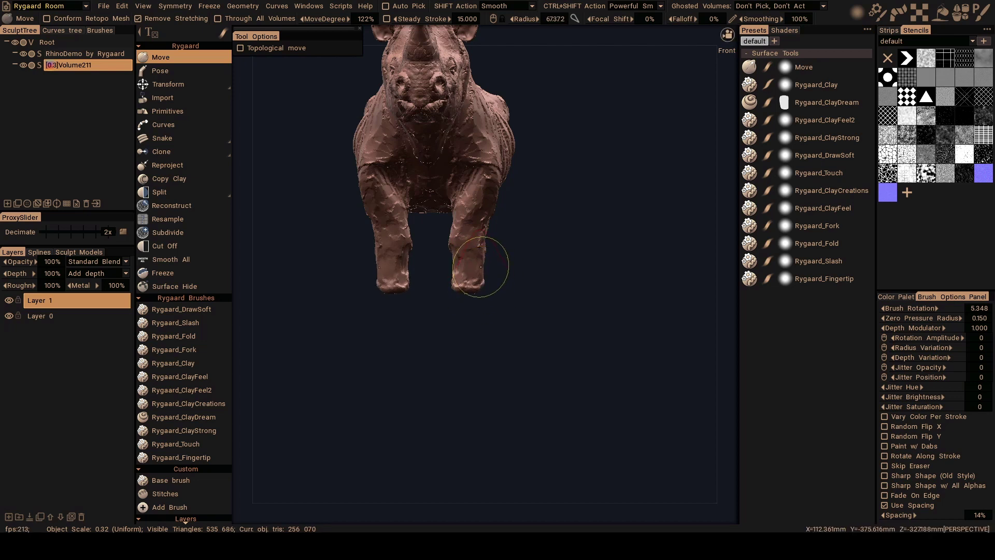
pyautogui.moveTo(477, 265); pyautogui.dragTo(465, 265)
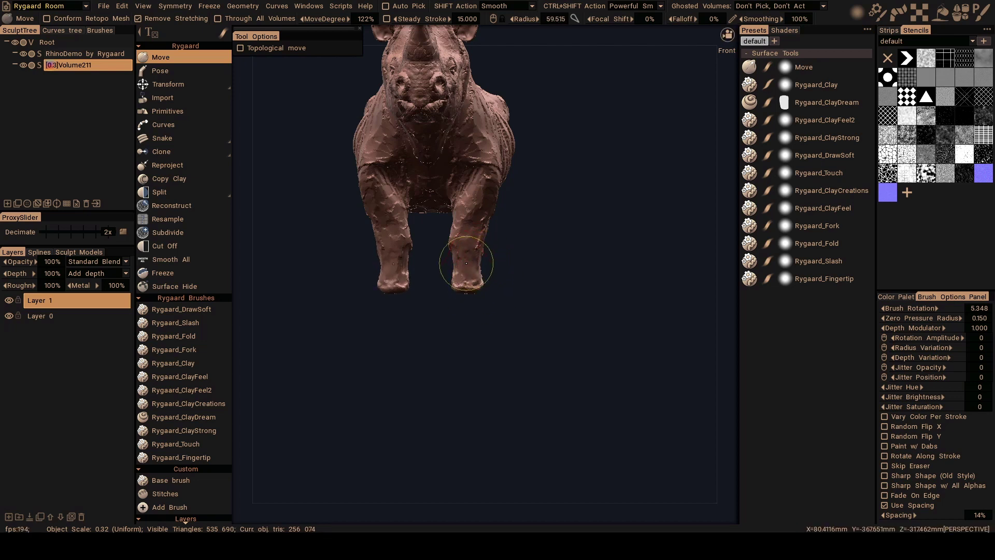
pyautogui.moveTo(460, 279); pyautogui.dragTo(466, 277, button='right')
pyautogui.moveTo(466, 278)
pyautogui.mouseDown()
pyautogui.moveTo(471, 244)
pyautogui.moveTo(464, 251)
pyautogui.mouseUp()
pyautogui.moveTo(464, 250); pyautogui.dragTo(422, 233, button='right')
pyautogui.moveTo(421, 233); pyautogui.dragTo(476, 208)
# Refine the right front leg after checking it from side and front views.
pyautogui.moveTo(536, 215)
pyautogui.mouseDown()
pyautogui.moveTo(461, 223)
pyautogui.moveTo(497, 191)
pyautogui.mouseUp()
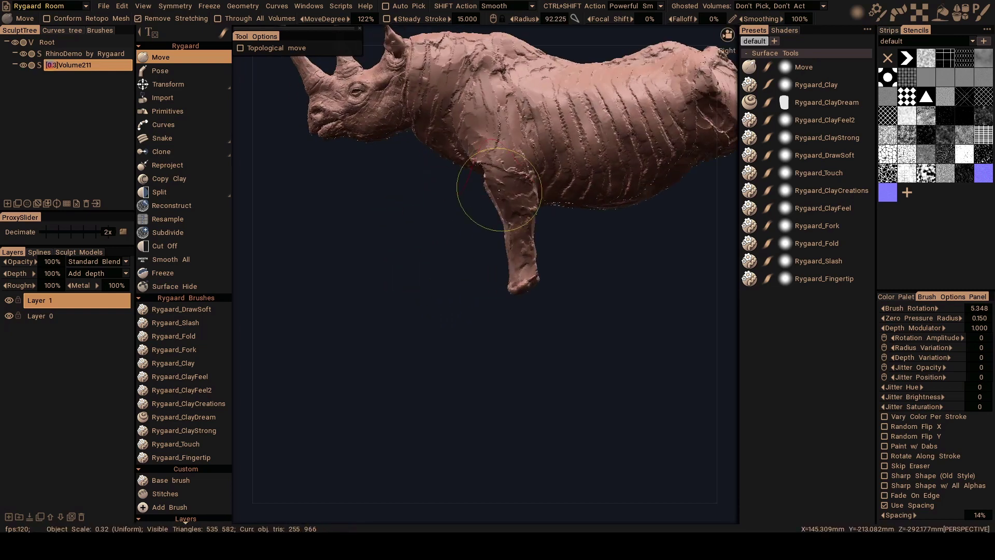
pyautogui.moveTo(503, 186); pyautogui.dragTo(494, 184, button='right')
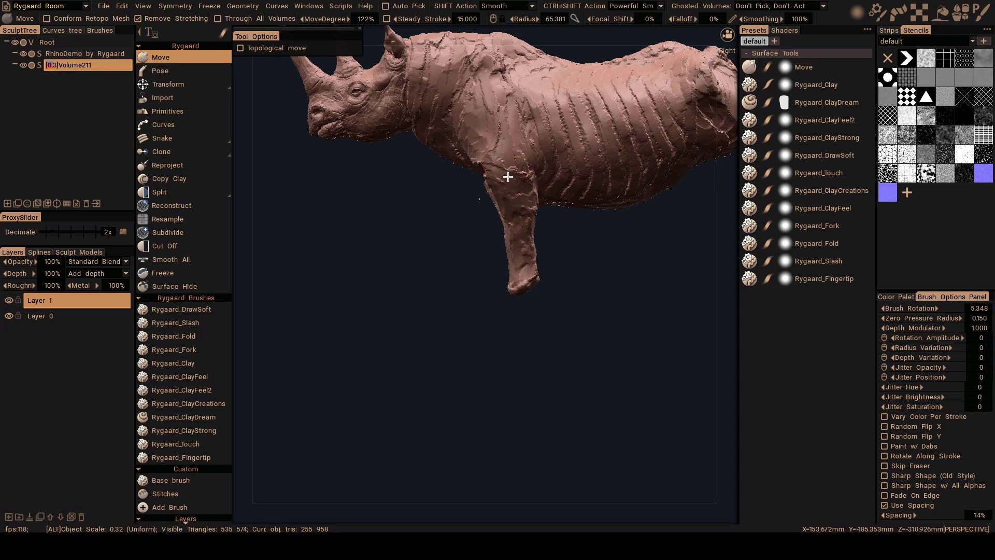
pyautogui.scroll(1, 495, 181)
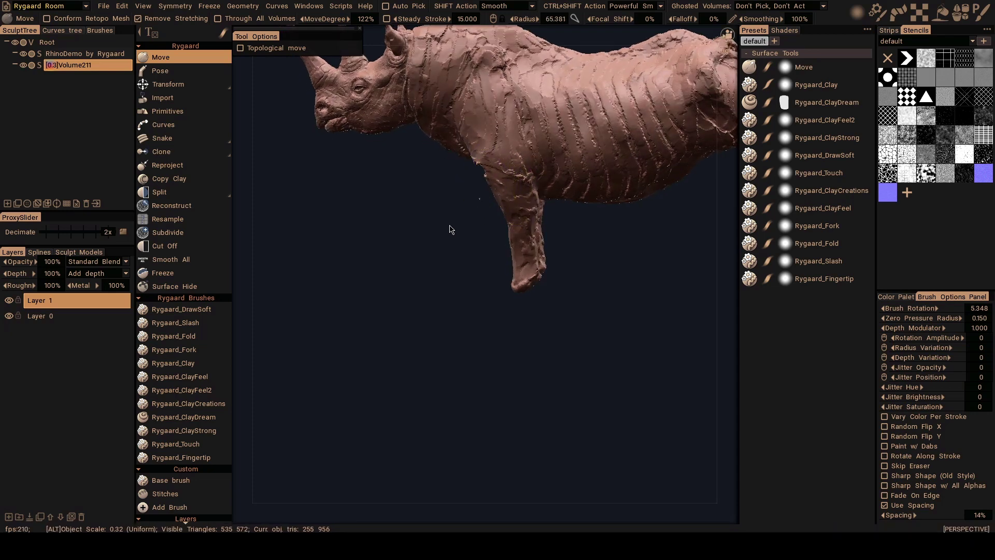
pyautogui.moveTo(451, 227)
pyautogui.mouseDown()
pyautogui.moveTo(598, 207)
pyautogui.moveTo(477, 189)
pyautogui.mouseUp()
pyautogui.moveTo(477, 180); pyautogui.dragTo(534, 178, button='right')
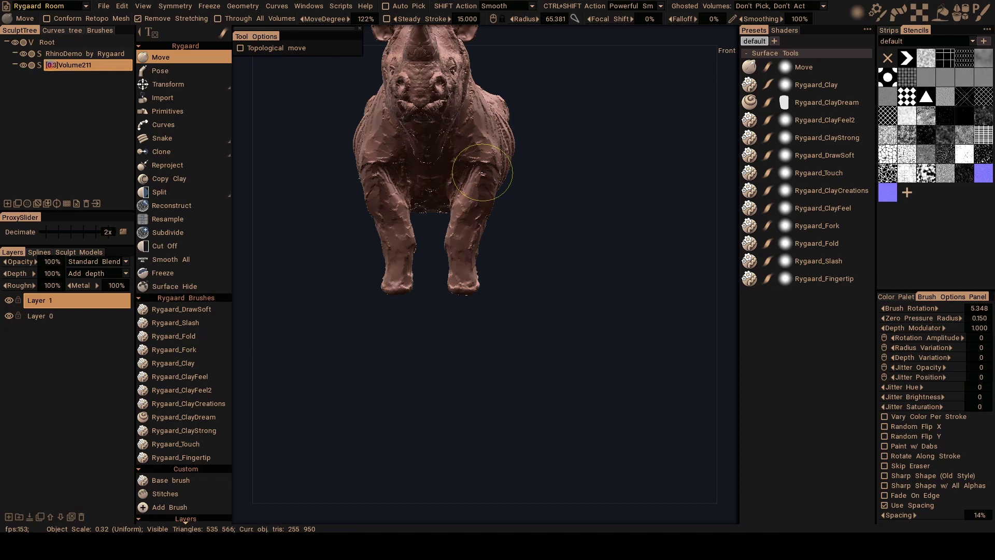
pyautogui.moveTo(534, 178)
pyautogui.keyDown('alt'); pyautogui.mouseDown()
pyautogui.moveTo(504, 141)
pyautogui.moveTo(507, 179)
pyautogui.moveTo(520, 187)
pyautogui.mouseUp(); pyautogui.keyUp('alt')
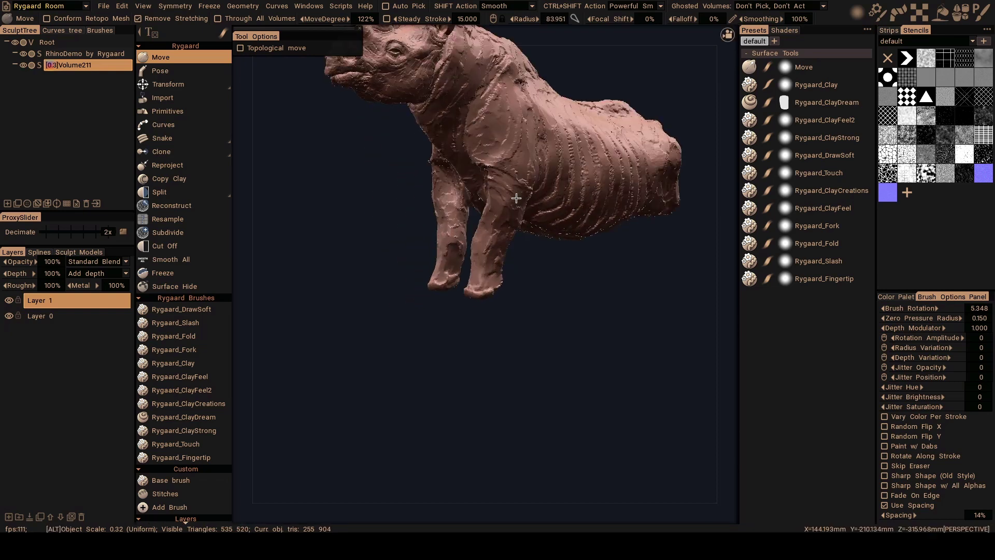
pyautogui.moveTo(521, 187); pyautogui.dragTo(476, 200, button='right')
pyautogui.moveTo(476, 200)
pyautogui.keyDown('alt'); pyautogui.mouseDown()
pyautogui.moveTo(562, 215)
pyautogui.moveTo(520, 215)
pyautogui.mouseUp(); pyautogui.keyUp('alt')
pyautogui.scroll(-2, 539, 246)
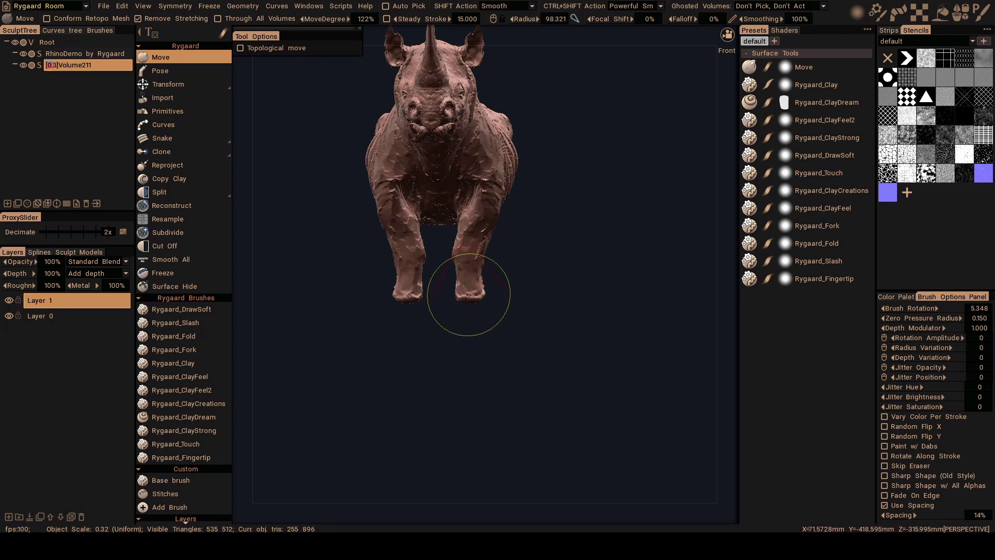
pyautogui.moveTo(467, 295); pyautogui.dragTo(463, 290, button='right')
pyautogui.moveTo(459, 278); pyautogui.dragTo(459, 256)
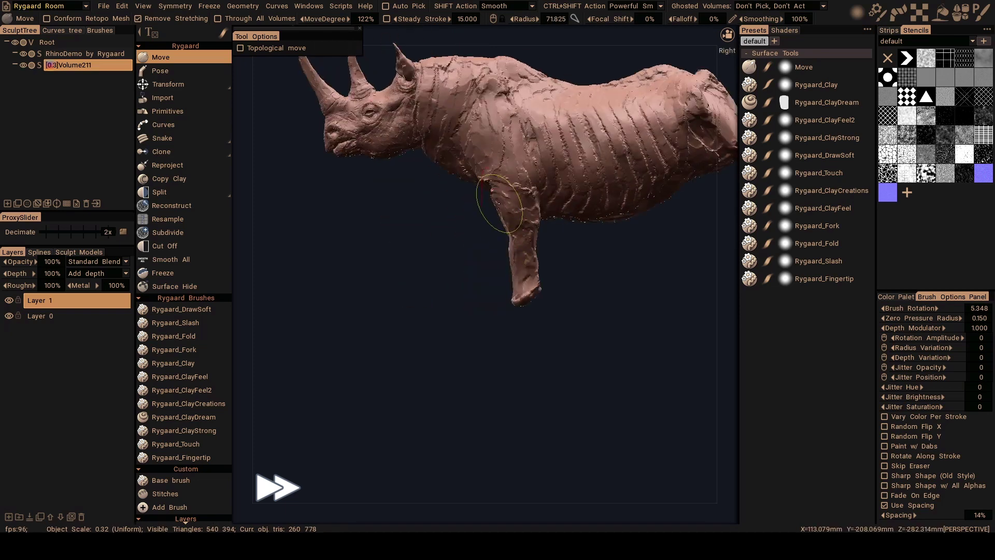
# Thicken the front leg's upper and lower parts and reshape both lower legs from behind.
pyautogui.moveTo(498, 204); pyautogui.dragTo(538, 266)
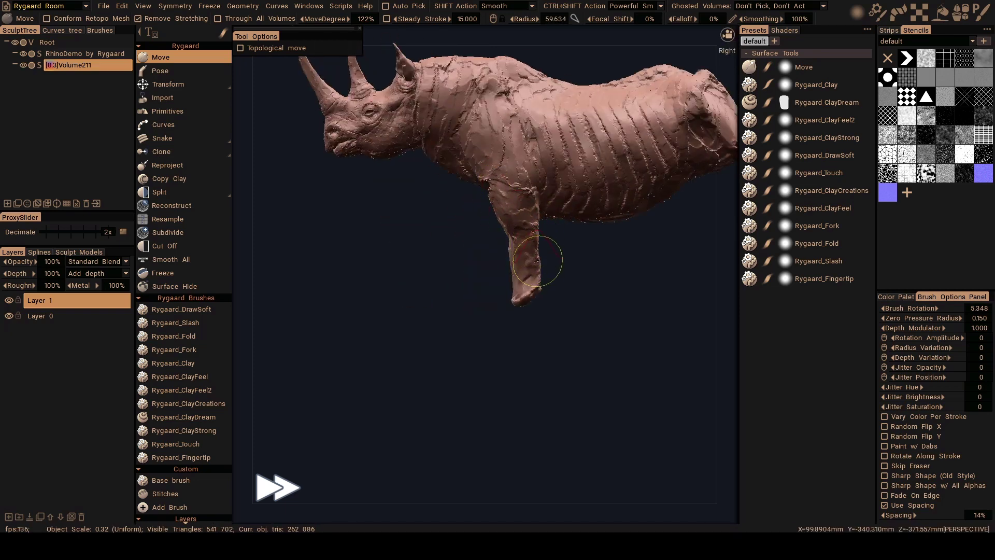
pyautogui.moveTo(515, 264); pyautogui.dragTo(521, 258)
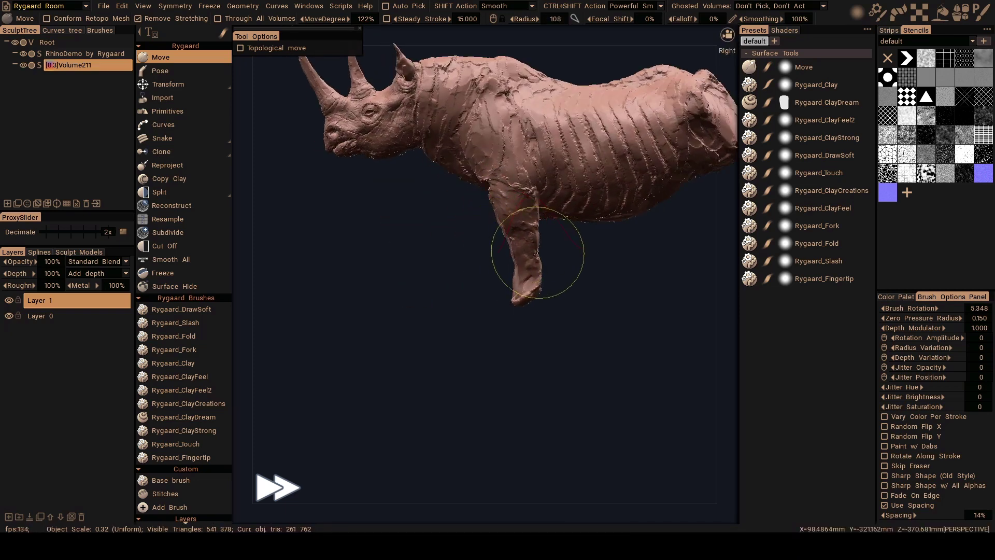
pyautogui.moveTo(511, 222); pyautogui.dragTo(538, 329)
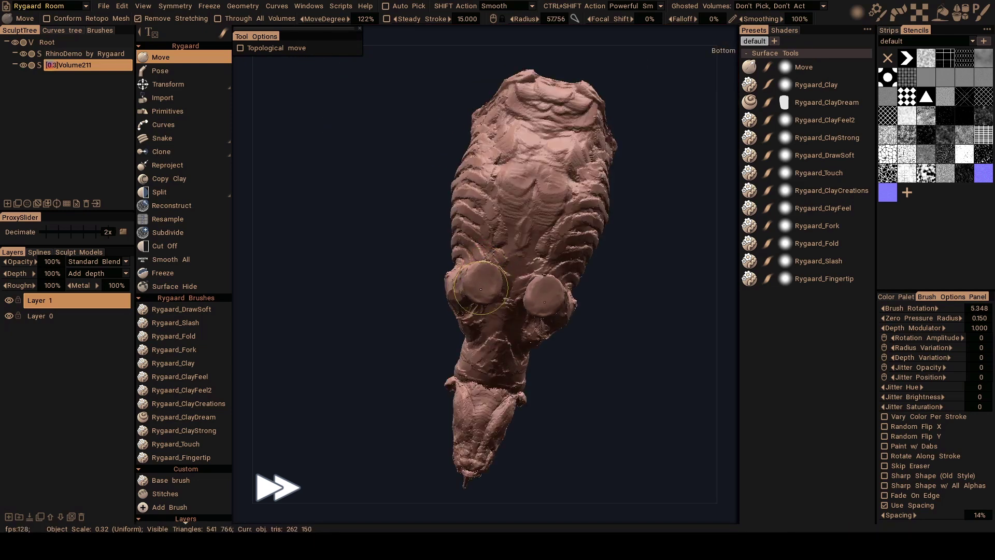
pyautogui.moveTo(545, 291)
pyautogui.keyDown('alt'); pyautogui.mouseDown()
pyautogui.moveTo(507, 299)
pyautogui.moveTo(458, 289)
pyautogui.mouseUp(); pyautogui.keyUp('alt')
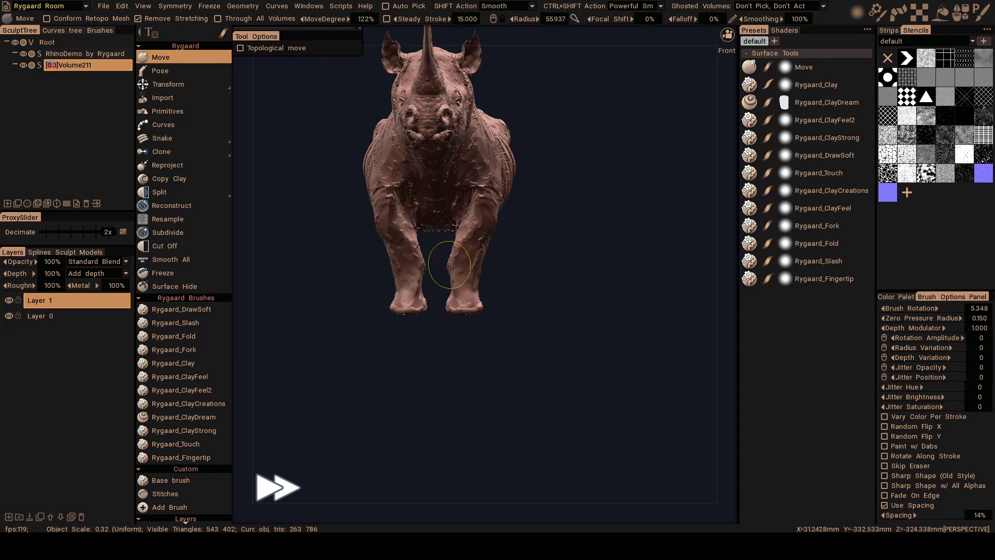
pyautogui.scroll(1, 449, 265)
# Reshape the front leg from the side, then check it from front and rear angles.
pyautogui.moveTo(477, 236)
pyautogui.keyDown('alt'); pyautogui.mouseDown()
pyautogui.moveTo(497, 195)
pyautogui.moveTo(511, 198)
pyautogui.mouseUp(); pyautogui.keyUp('alt')
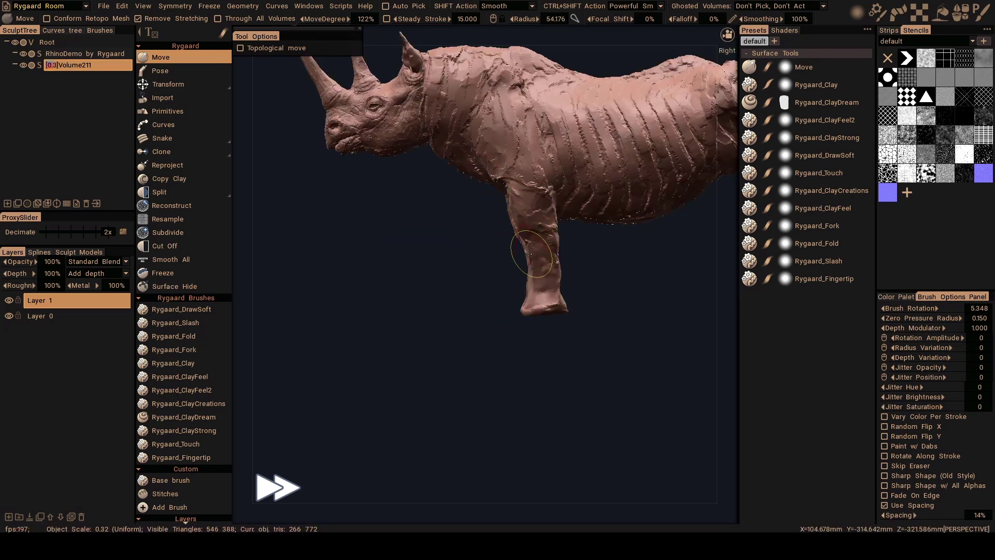
pyautogui.moveTo(522, 233)
pyautogui.mouseDown()
pyautogui.moveTo(517, 268)
pyautogui.moveTo(466, 240)
pyautogui.moveTo(521, 272)
pyautogui.moveTo(604, 292)
pyautogui.moveTo(455, 301)
pyautogui.mouseUp()
pyautogui.scroll(2, 496, 250)
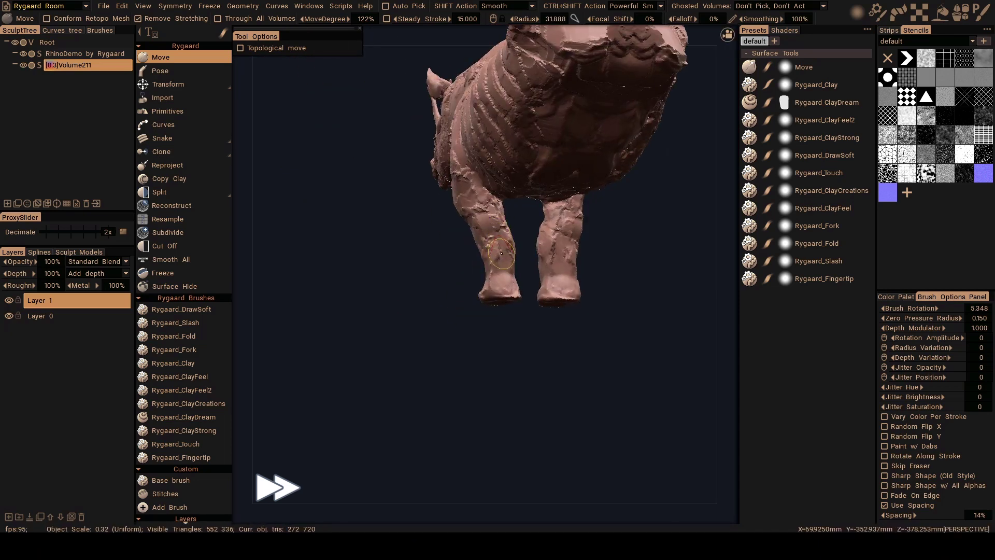
pyautogui.press('KP_5')
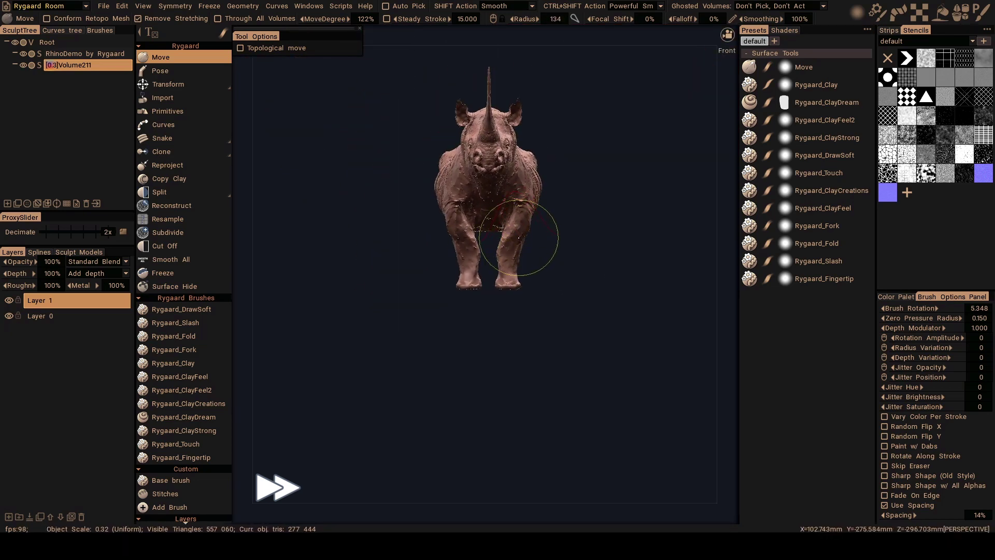
pyautogui.moveTo(517, 238)
pyautogui.keyDown('alt'); pyautogui.mouseDown()
pyautogui.moveTo(571, 318)
pyautogui.moveTo(507, 216)
pyautogui.mouseUp(); pyautogui.keyUp('alt')
pyautogui.scroll(2, 517, 237)
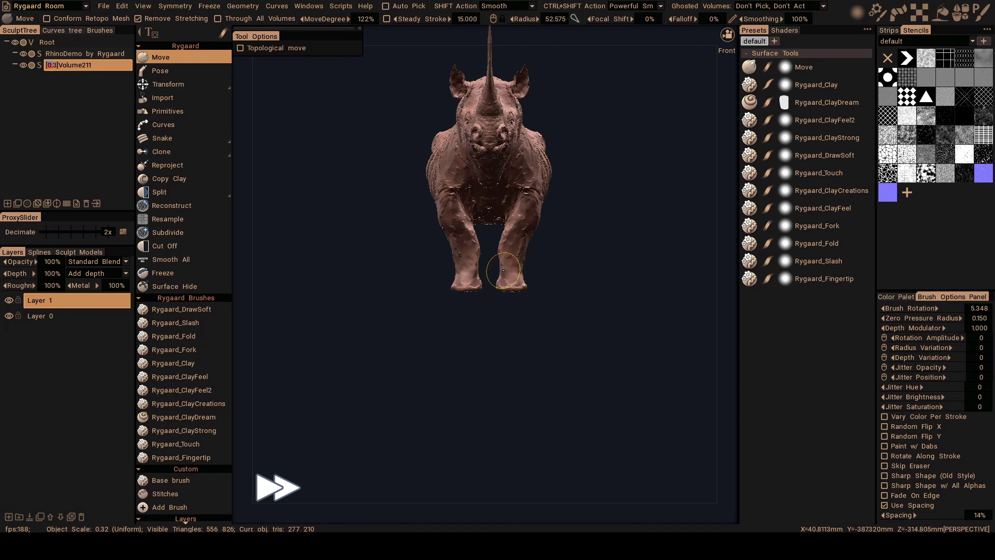
pyautogui.moveTo(502, 270)
pyautogui.keyDown('alt'); pyautogui.mouseDown()
pyautogui.moveTo(540, 280)
pyautogui.moveTo(529, 250)
pyautogui.moveTo(518, 277)
pyautogui.mouseUp(); pyautogui.keyUp('alt')
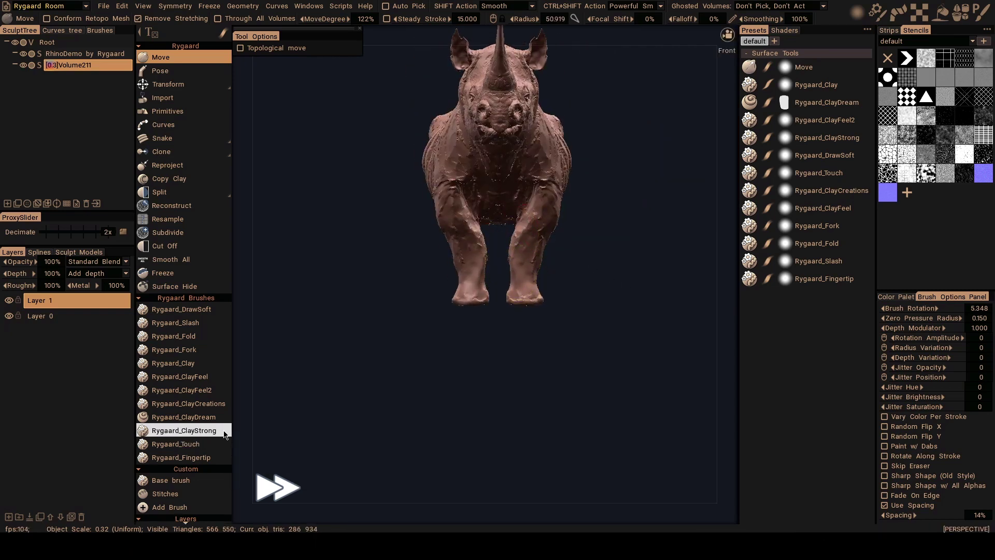
# Select the Rygaard_ClayDream brush and orbit around the rhino to inspect the front legs.
pyautogui.click(184, 417)
pyautogui.scroll(2, 487, 265)
pyautogui.scroll(2, 488, 266)
pyautogui.hotkey('ctrl', 'z')
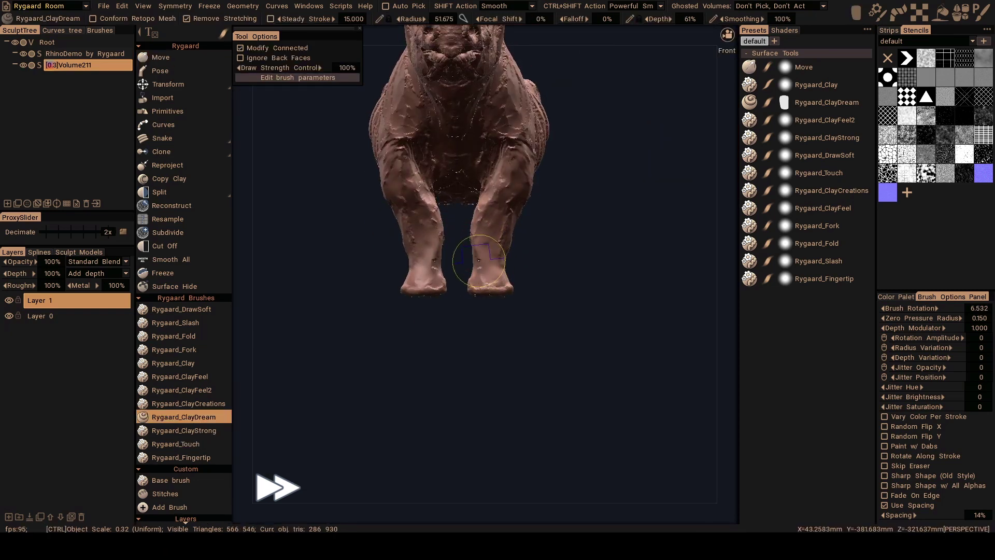
pyautogui.moveTo(480, 253)
pyautogui.keyDown('alt'); pyautogui.mouseDown()
pyautogui.moveTo(436, 265)
pyautogui.moveTo(474, 298)
pyautogui.moveTo(469, 263)
pyautogui.mouseUp(); pyautogui.keyUp('alt')
pyautogui.moveTo(487, 207)
pyautogui.keyDown('alt'); pyautogui.mouseDown()
pyautogui.moveTo(468, 195)
pyautogui.moveTo(510, 263)
pyautogui.moveTo(444, 210)
pyautogui.moveTo(452, 262)
pyautogui.moveTo(463, 222)
pyautogui.mouseUp(); pyautogui.keyUp('alt')
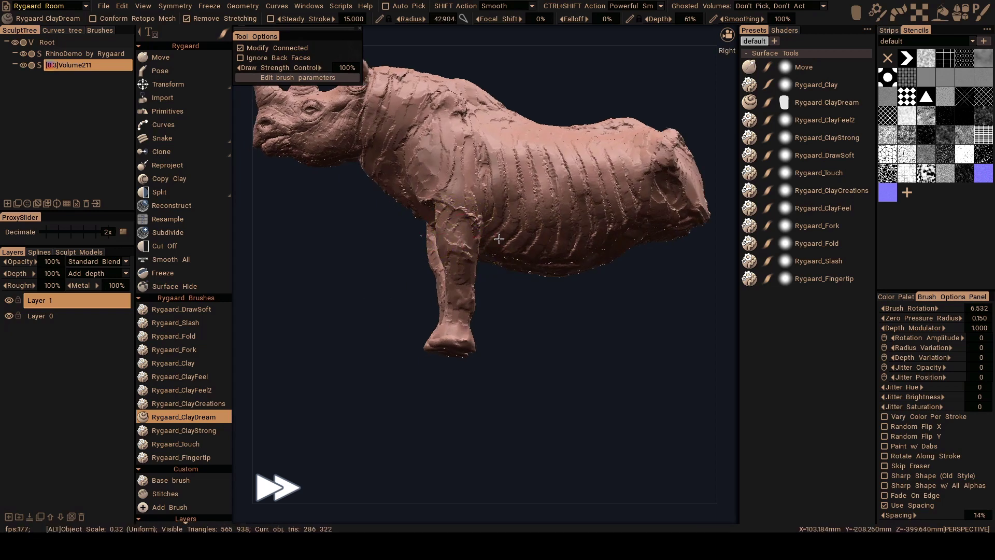
pyautogui.moveTo(499, 239)
pyautogui.keyDown('alt'); pyautogui.mouseDown()
pyautogui.moveTo(473, 216)
pyautogui.moveTo(436, 208)
pyautogui.moveTo(445, 274)
pyautogui.moveTo(555, 249)
pyautogui.mouseUp(); pyautogui.keyUp('alt')
pyautogui.scroll(3, 555, 249)
pyautogui.scroll(2, 433, 278)
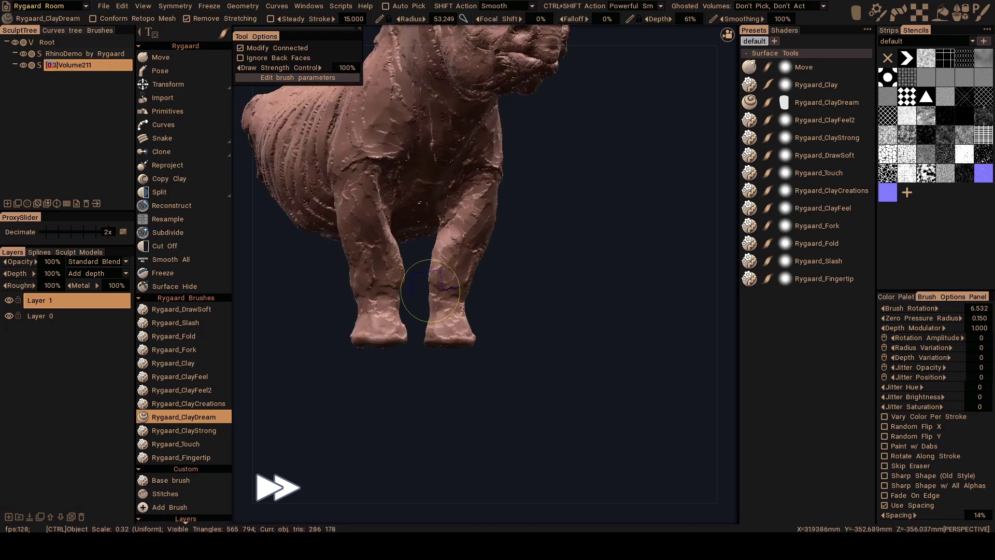
pyautogui.keyDown('alt'); pyautogui.moveTo(464, 291); pyautogui.dragTo(459, 298); pyautogui.keyUp('alt')
# Carve and dab ClayDream clay detail into the front feet, viewing them from behind and the side.
pyautogui.moveTo(535, 280)
pyautogui.keyDown('alt'); pyautogui.mouseDown()
pyautogui.moveTo(356, 266)
pyautogui.moveTo(402, 252)
pyautogui.moveTo(488, 297)
pyautogui.moveTo(464, 264)
pyautogui.mouseUp(); pyautogui.keyUp('alt')
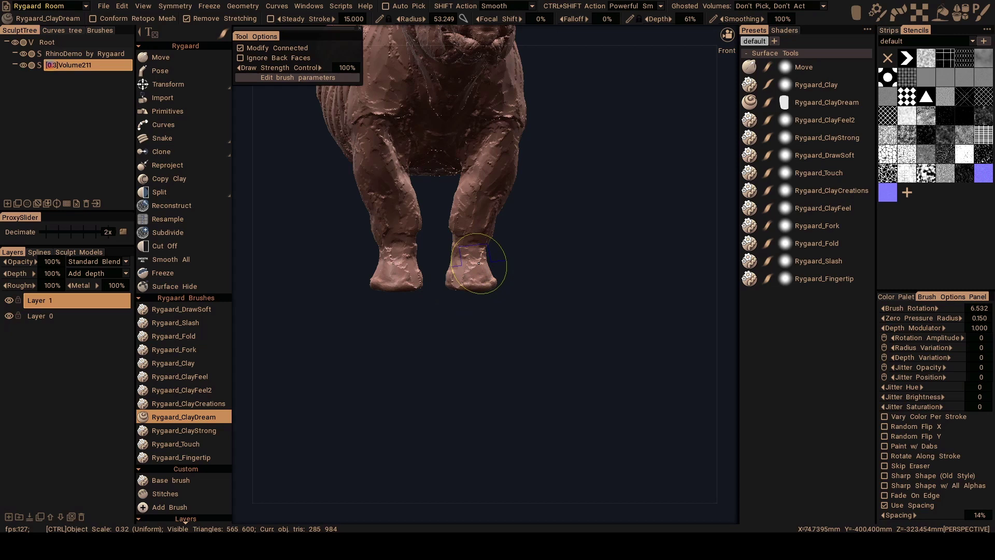
pyautogui.scroll(1, 477, 269)
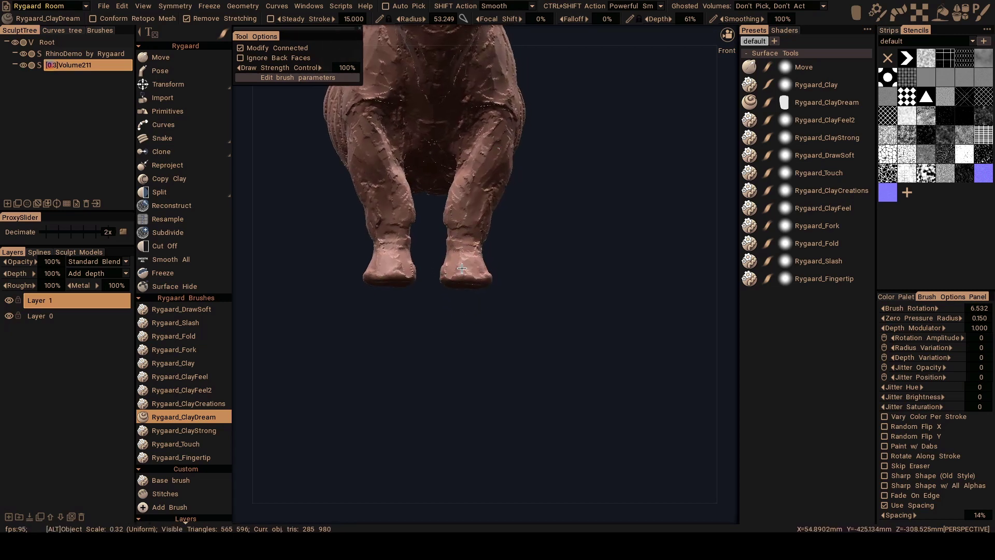
pyautogui.keyDown('alt'); pyautogui.moveTo(472, 292); pyautogui.dragTo(471, 237); pyautogui.keyUp('alt')
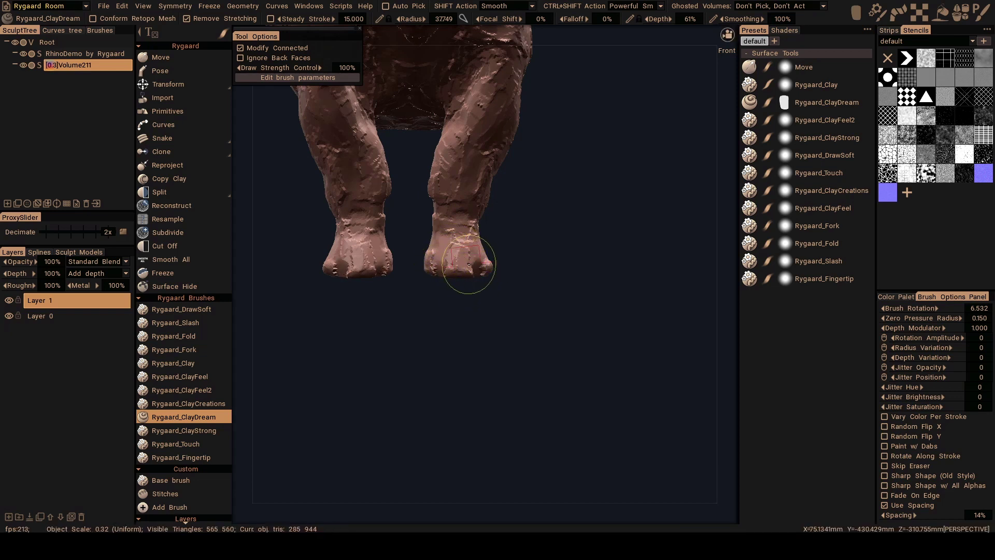
pyautogui.moveTo(450, 263)
pyautogui.keyDown('ctrl'); pyautogui.mouseDown()
pyautogui.moveTo(456, 247)
pyautogui.moveTo(443, 253)
pyautogui.moveTo(449, 266)
pyautogui.mouseUp(); pyautogui.keyUp('ctrl')
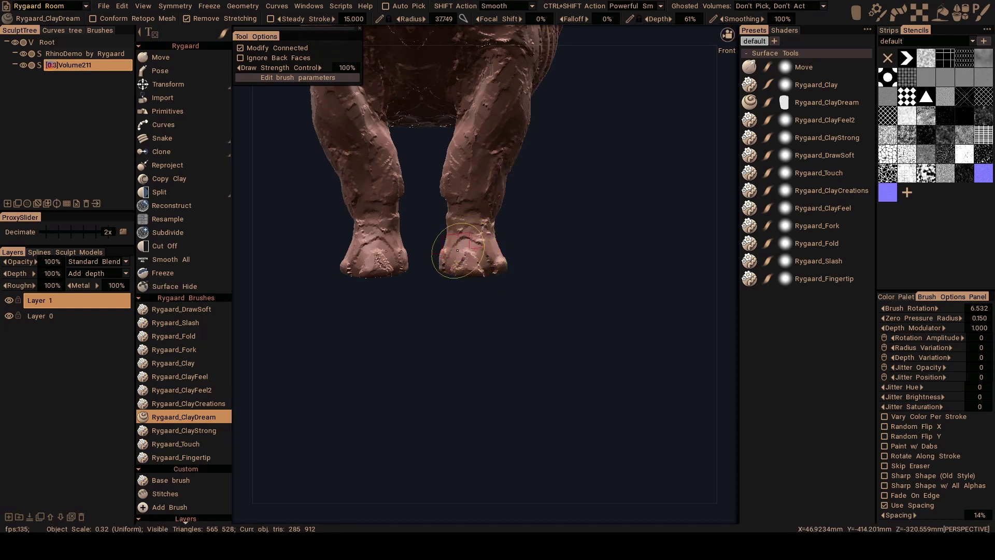
pyautogui.keyDown('ctrl'); pyautogui.click(470, 265); pyautogui.keyUp('ctrl')
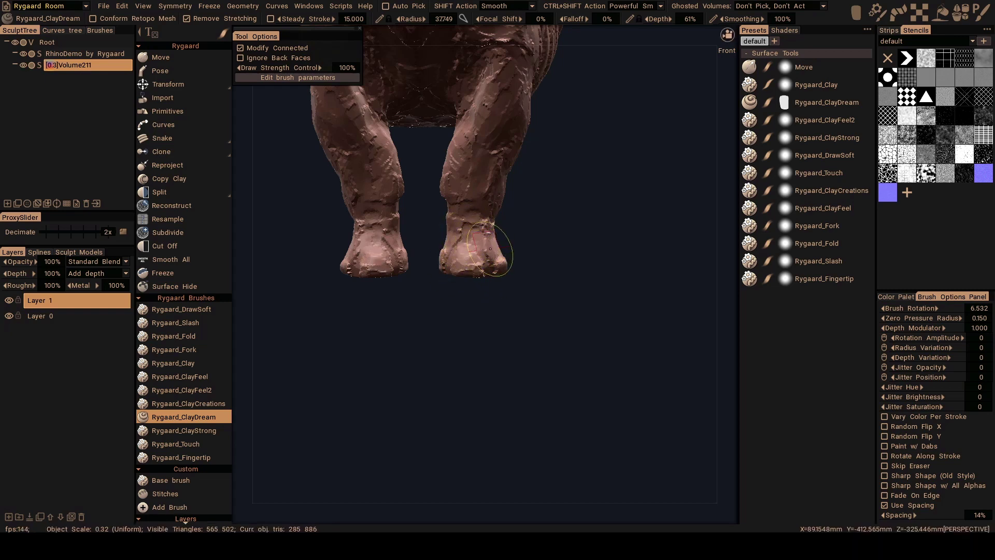
pyautogui.moveTo(476, 229); pyautogui.dragTo(488, 267)
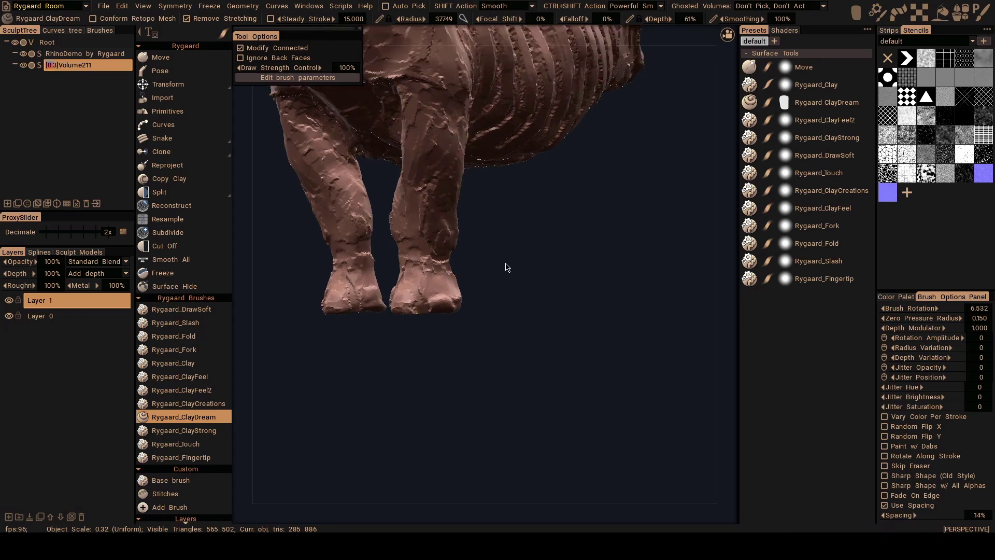
pyautogui.keyDown('alt'); pyautogui.moveTo(486, 257); pyautogui.dragTo(458, 268); pyautogui.keyUp('alt')
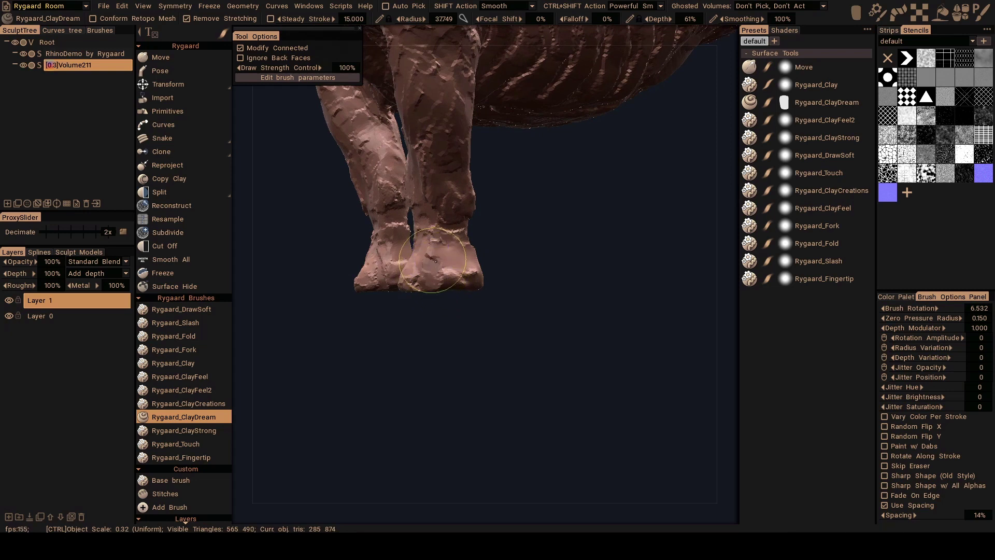
pyautogui.moveTo(440, 284)
pyautogui.keyDown('alt'); pyautogui.mouseDown()
pyautogui.moveTo(470, 281)
pyautogui.moveTo(459, 261)
pyautogui.moveTo(464, 276)
pyautogui.moveTo(459, 268)
pyautogui.moveTo(473, 261)
pyautogui.moveTo(419, 263)
pyautogui.moveTo(461, 278)
pyautogui.moveTo(447, 282)
pyautogui.moveTo(445, 261)
pyautogui.moveTo(503, 287)
pyautogui.moveTo(480, 339)
pyautogui.moveTo(452, 261)
pyautogui.moveTo(465, 172)
pyautogui.mouseUp(); pyautogui.keyUp('alt')
# With the Move tool, pull the lower foot pad edges outward, then orbit around the legs.
pyautogui.press('m')
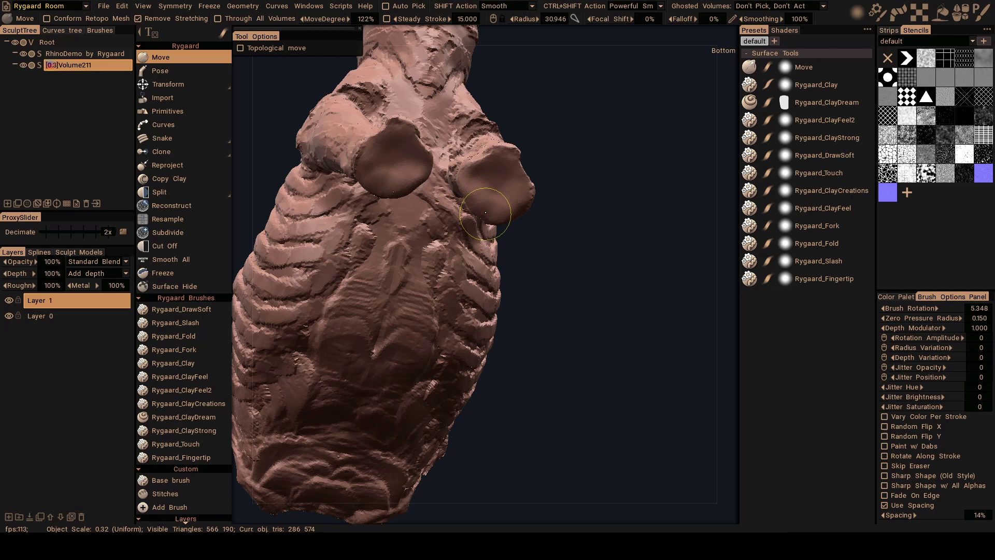
pyautogui.moveTo(485, 213); pyautogui.dragTo(487, 206)
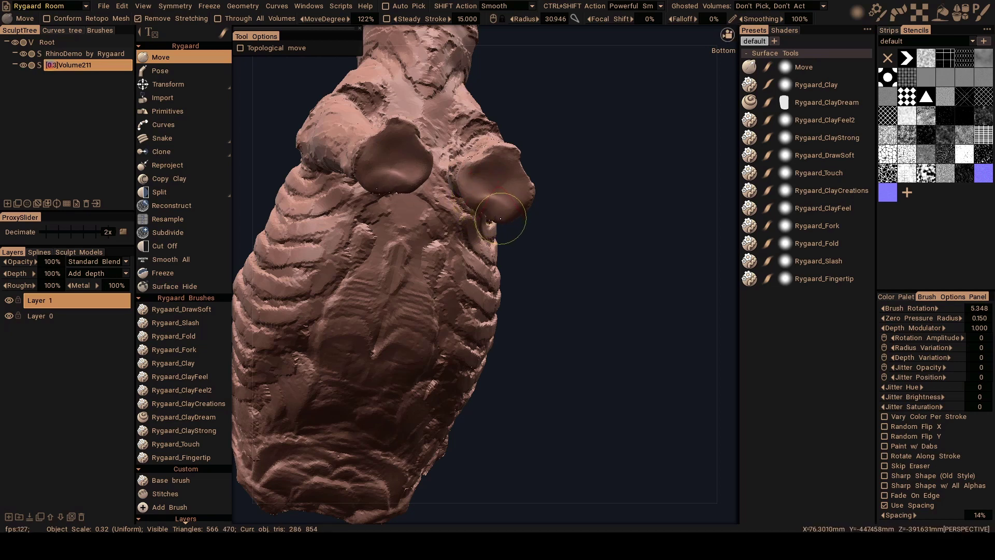
pyautogui.moveTo(500, 216)
pyautogui.mouseDown()
pyautogui.moveTo(492, 204)
pyautogui.moveTo(355, 295)
pyautogui.moveTo(455, 196)
pyautogui.moveTo(461, 258)
pyautogui.mouseUp()
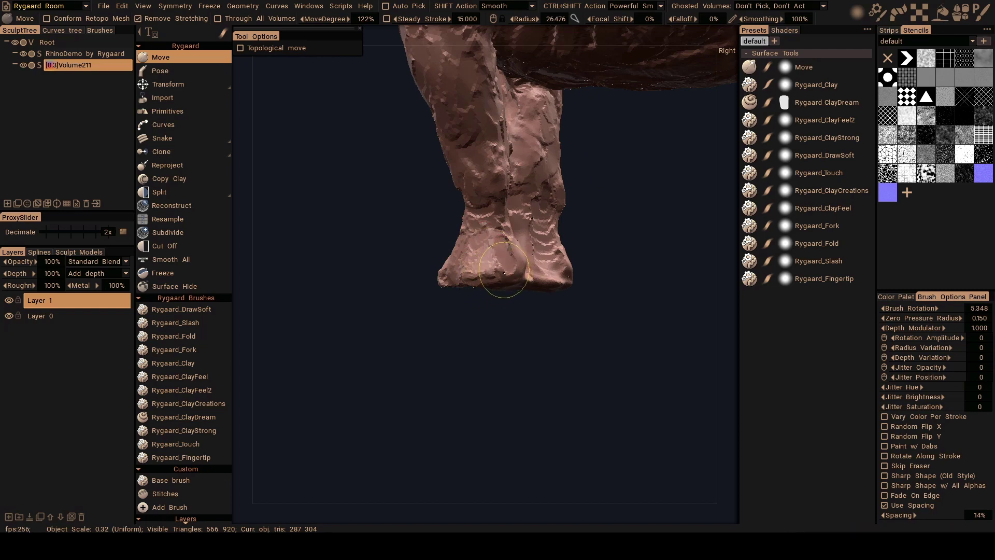
pyautogui.hotkey('ctrl', 'z')
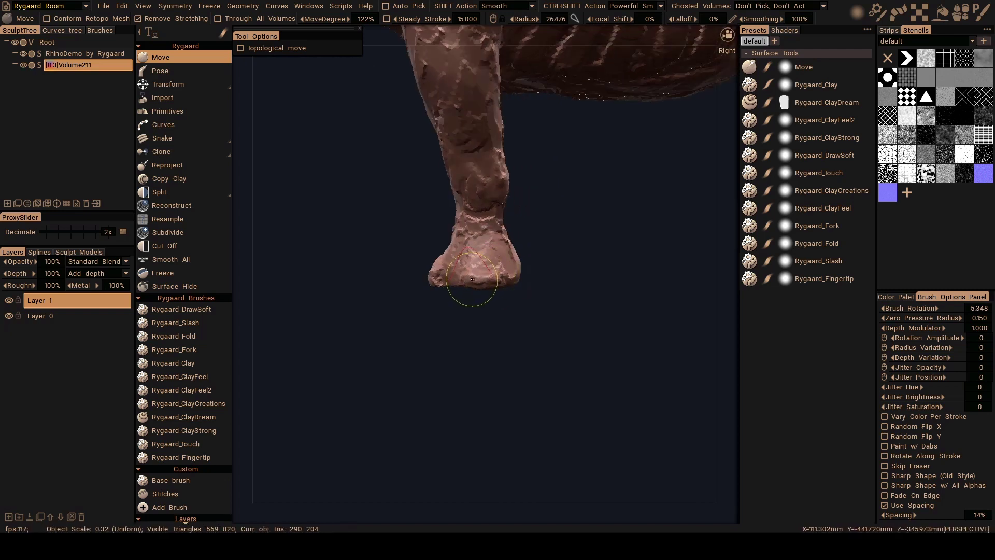
pyautogui.moveTo(550, 259)
pyautogui.keyDown('alt'); pyautogui.mouseDown()
pyautogui.moveTo(445, 286)
pyautogui.moveTo(513, 281)
pyautogui.moveTo(576, 259)
pyautogui.moveTo(576, 244)
pyautogui.moveTo(495, 291)
pyautogui.mouseUp(); pyautogui.keyUp('alt')
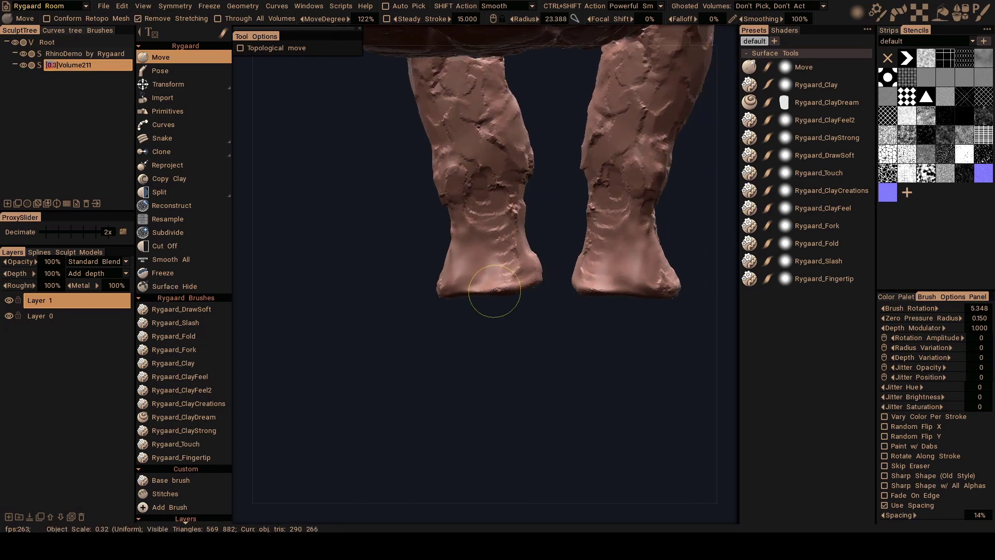
pyautogui.keyDown('alt'); pyautogui.moveTo(495, 292); pyautogui.dragTo(567, 284); pyautogui.keyUp('alt')
pyautogui.scroll(-2, 562, 268)
pyautogui.scroll(-2, 537, 259)
pyautogui.scroll(-1, 528, 259)
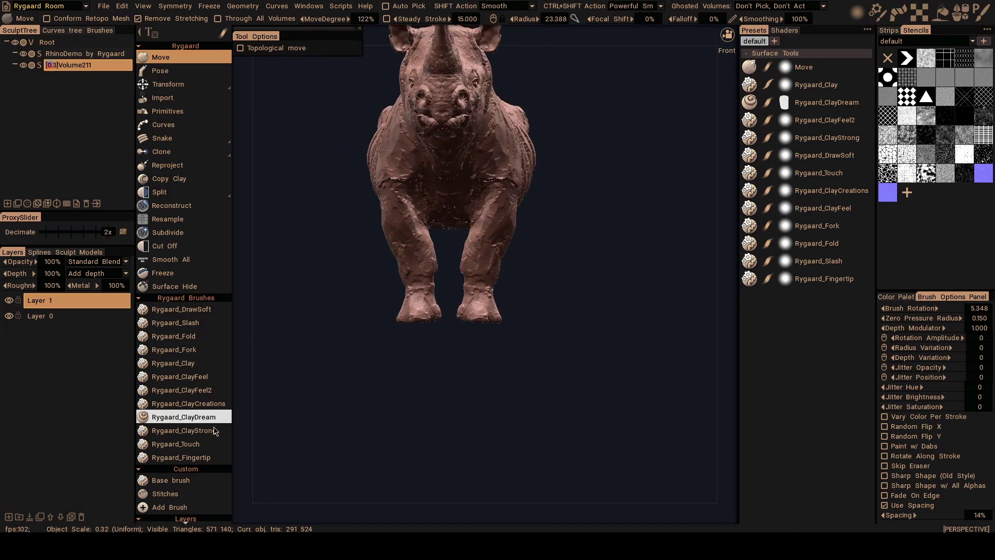
# Reselect ClayDream and stroke clay onto the left foot and lower front legs, orbiting from below.
pyautogui.click(183, 417)
pyautogui.scroll(3, 544, 288)
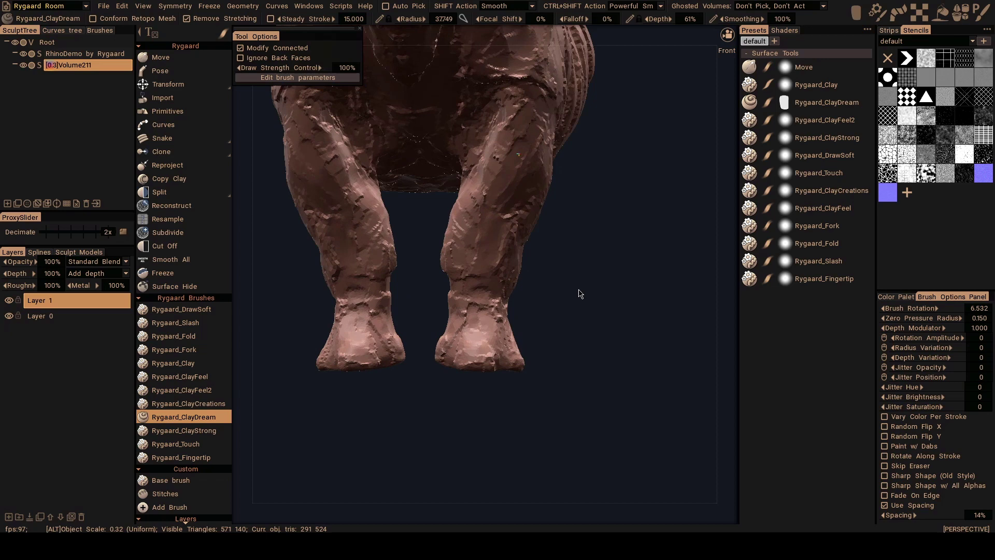
pyautogui.moveTo(579, 293)
pyautogui.keyDown('alt'); pyautogui.mouseDown()
pyautogui.moveTo(495, 253)
pyautogui.moveTo(468, 256)
pyautogui.moveTo(455, 233)
pyautogui.moveTo(504, 229)
pyautogui.moveTo(505, 249)
pyautogui.moveTo(533, 222)
pyautogui.moveTo(496, 263)
pyautogui.moveTo(455, 256)
pyautogui.moveTo(506, 223)
pyautogui.moveTo(506, 300)
pyautogui.moveTo(483, 314)
pyautogui.moveTo(518, 276)
pyautogui.moveTo(478, 309)
pyautogui.moveTo(500, 264)
pyautogui.moveTo(511, 311)
pyautogui.moveTo(490, 317)
pyautogui.moveTo(506, 260)
pyautogui.moveTo(519, 287)
pyautogui.moveTo(488, 286)
pyautogui.mouseUp(); pyautogui.keyUp('alt')
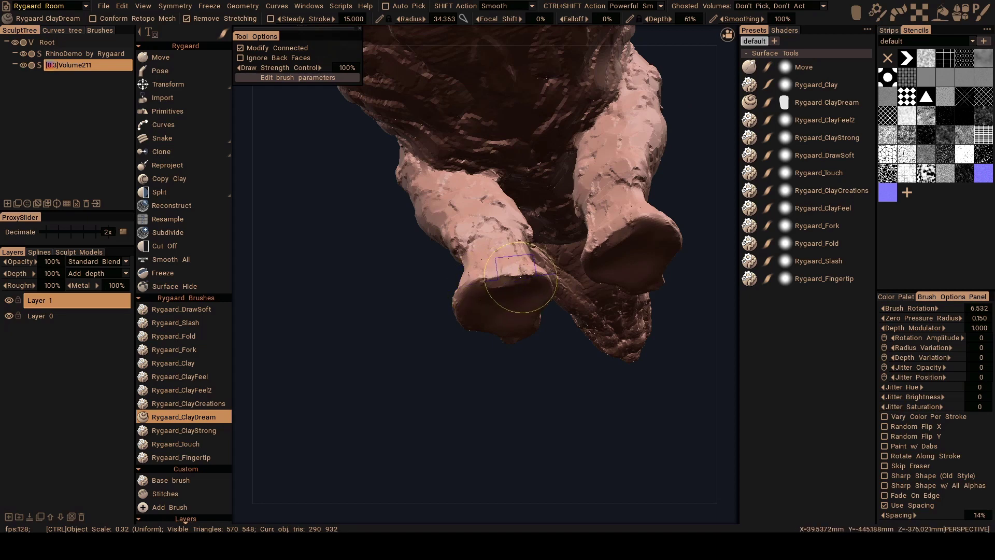
pyautogui.keyDown('alt'); pyautogui.moveTo(520, 284); pyautogui.dragTo(508, 332); pyautogui.keyUp('alt')
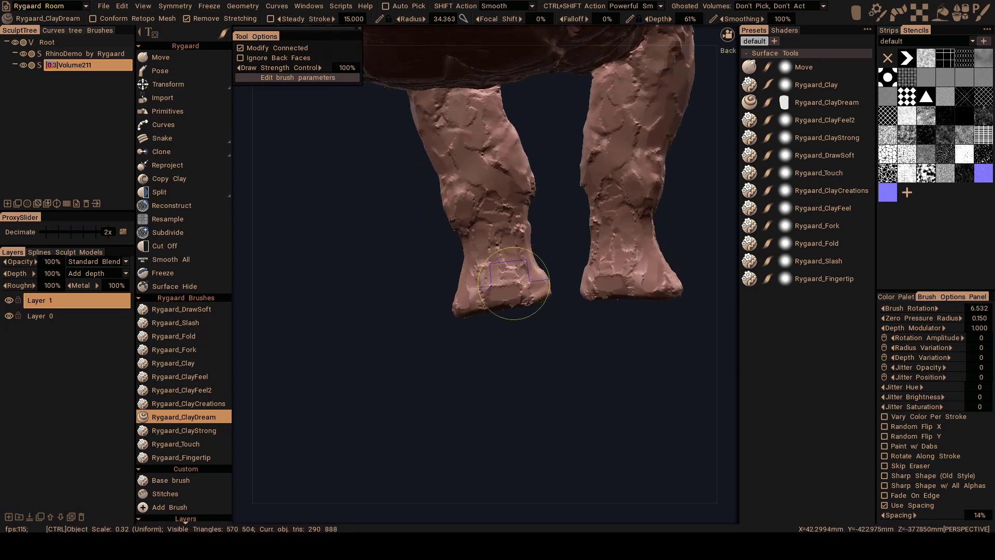
pyautogui.moveTo(512, 285); pyautogui.dragTo(502, 278)
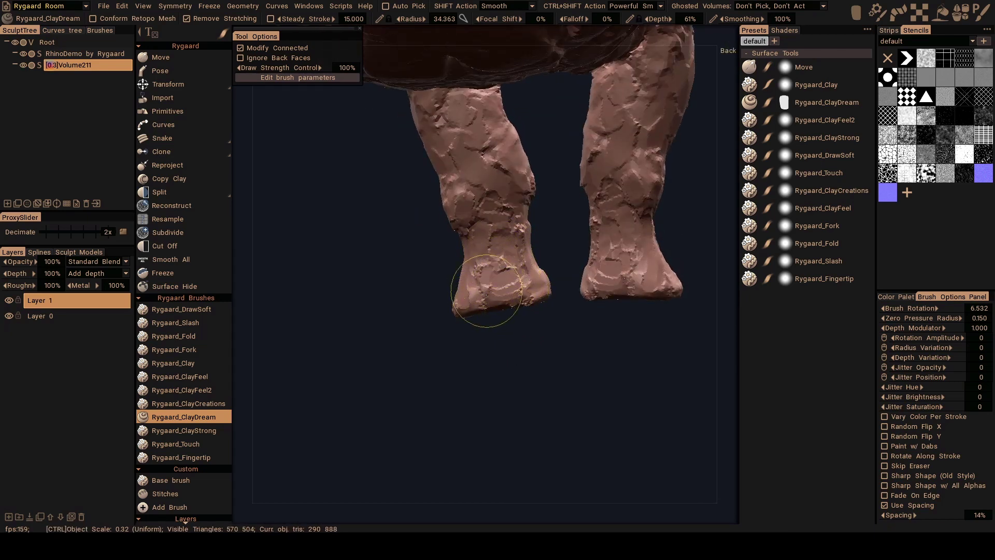
pyautogui.moveTo(481, 302)
pyautogui.mouseDown()
pyautogui.moveTo(493, 306)
pyautogui.moveTo(478, 301)
pyautogui.mouseUp()
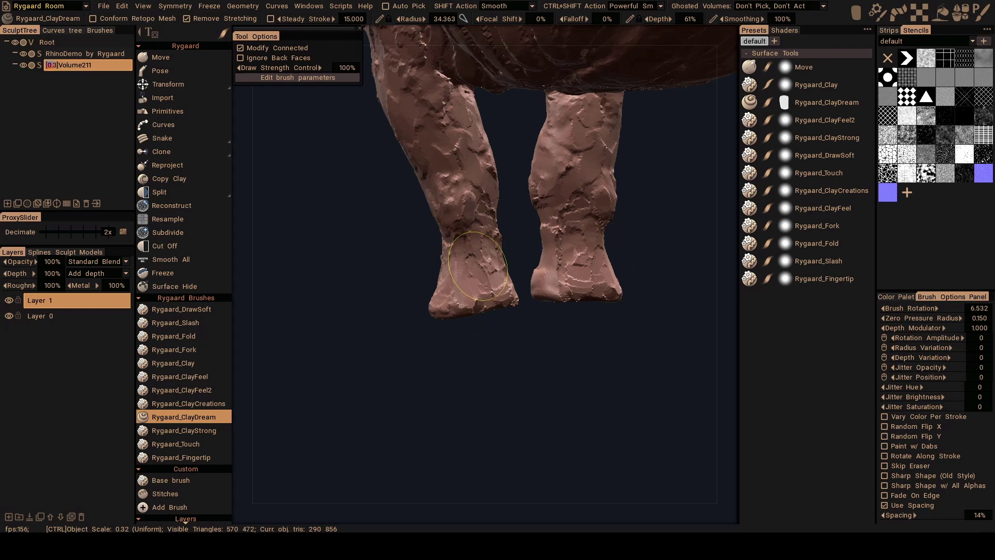
pyautogui.moveTo(476, 246)
pyautogui.keyDown('alt'); pyautogui.mouseDown()
pyautogui.moveTo(510, 291)
pyautogui.moveTo(510, 252)
pyautogui.moveTo(447, 320)
pyautogui.mouseUp(); pyautogui.keyUp('alt')
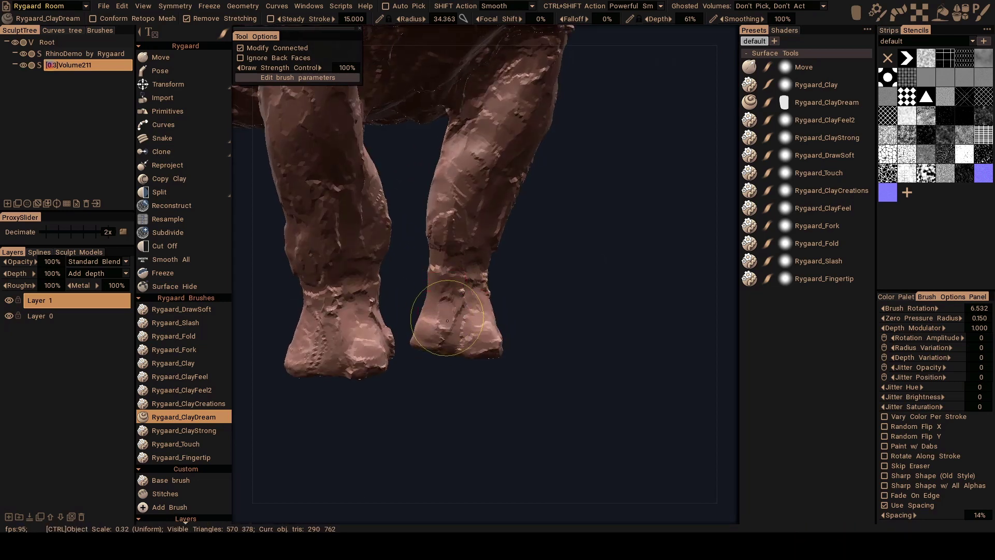
pyautogui.moveTo(459, 289)
pyautogui.keyDown('alt'); pyautogui.mouseDown()
pyautogui.moveTo(497, 283)
pyautogui.moveTo(497, 302)
pyautogui.moveTo(463, 314)
pyautogui.moveTo(493, 266)
pyautogui.moveTo(505, 271)
pyautogui.moveTo(451, 267)
pyautogui.moveTo(473, 230)
pyautogui.moveTo(498, 254)
pyautogui.mouseUp(); pyautogui.keyUp('alt')
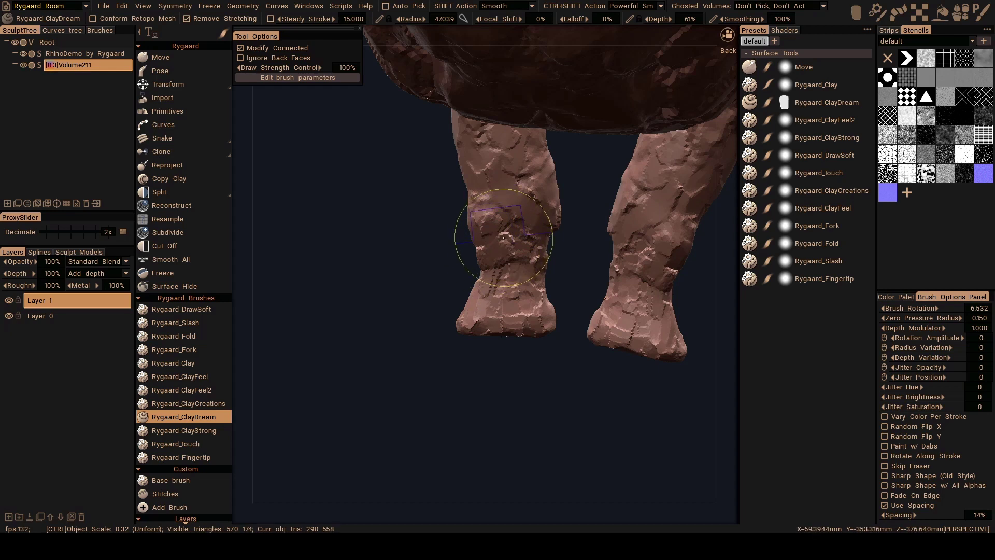
pyautogui.moveTo(475, 244)
pyautogui.keyDown('alt'); pyautogui.mouseDown()
pyautogui.moveTo(499, 264)
pyautogui.moveTo(466, 257)
pyautogui.moveTo(604, 273)
pyautogui.mouseUp(); pyautogui.keyUp('alt')
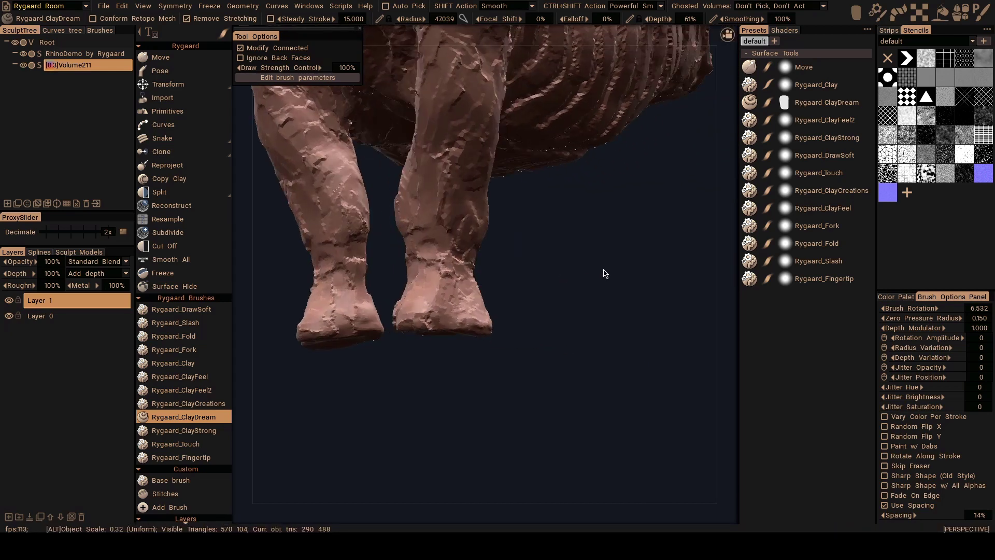
pyautogui.moveTo(508, 266)
pyautogui.keyDown('alt'); pyautogui.mouseDown()
pyautogui.moveTo(539, 277)
pyautogui.moveTo(507, 270)
pyautogui.moveTo(463, 223)
pyautogui.moveTo(421, 223)
pyautogui.mouseUp(); pyautogui.keyUp('alt')
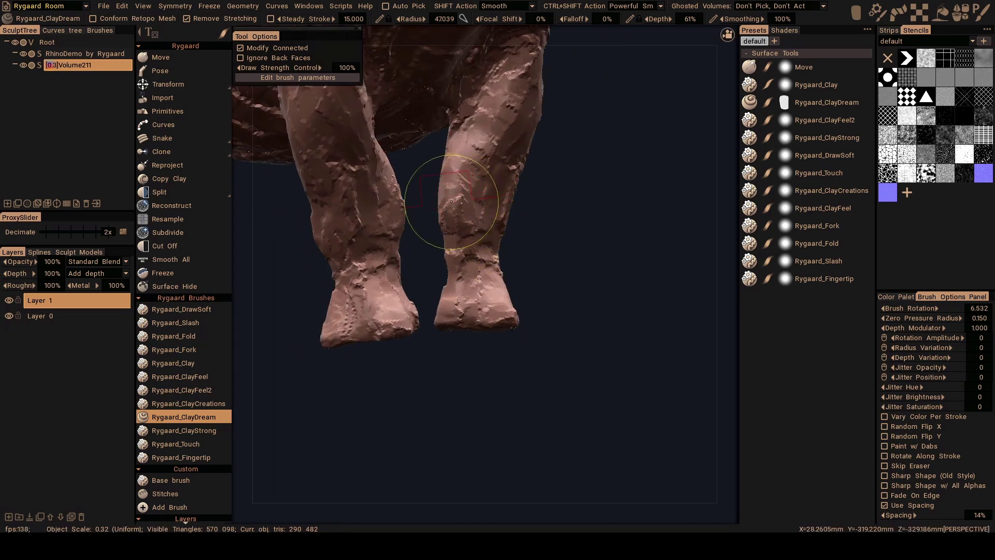
pyautogui.scroll(2, 454, 240)
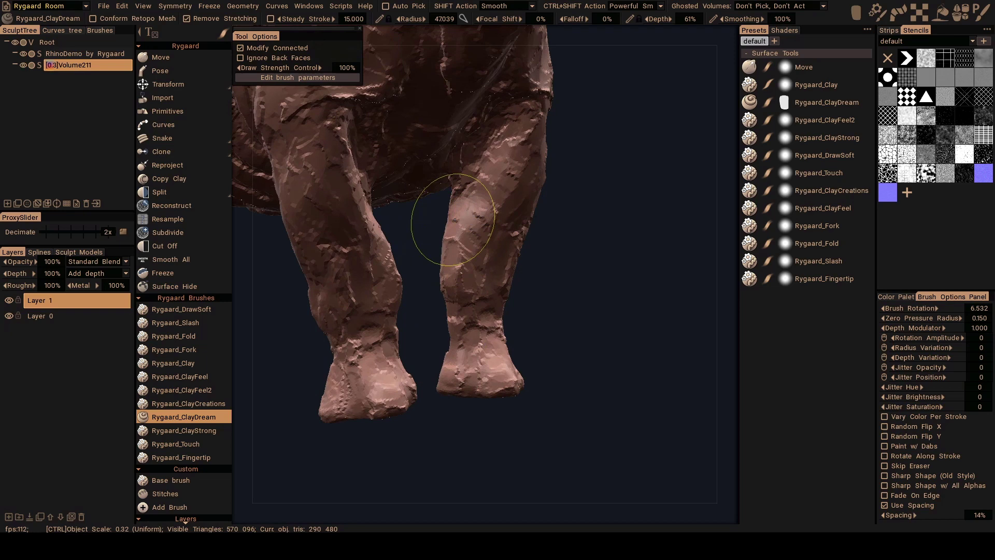
pyautogui.keyDown('alt'); pyautogui.moveTo(455, 220); pyautogui.dragTo(454, 253); pyautogui.keyUp('alt')
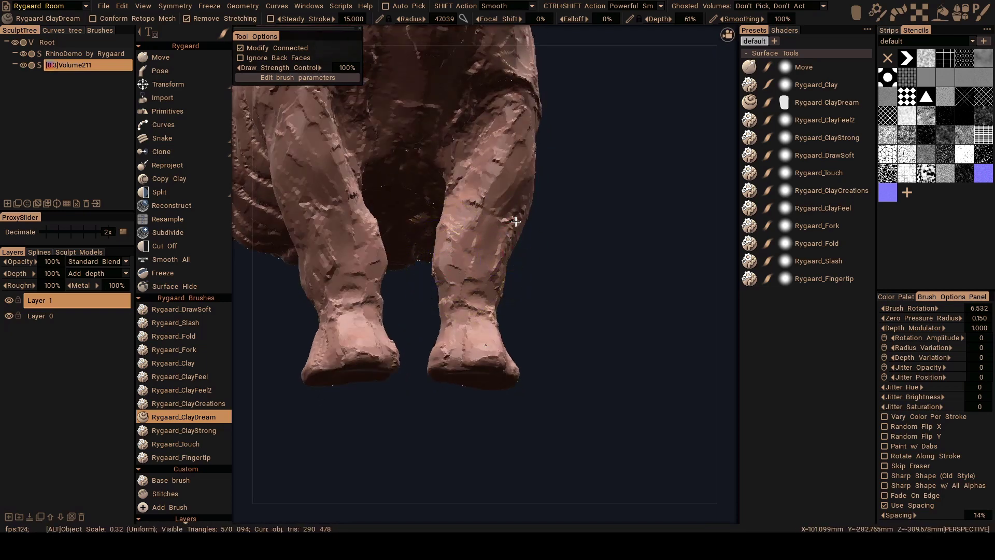
pyautogui.scroll(-2, 467, 248)
pyautogui.moveTo(484, 219)
pyautogui.keyDown('alt'); pyautogui.mouseDown()
pyautogui.moveTo(468, 264)
pyautogui.moveTo(529, 278)
pyautogui.moveTo(451, 294)
pyautogui.mouseUp(); pyautogui.keyUp('alt')
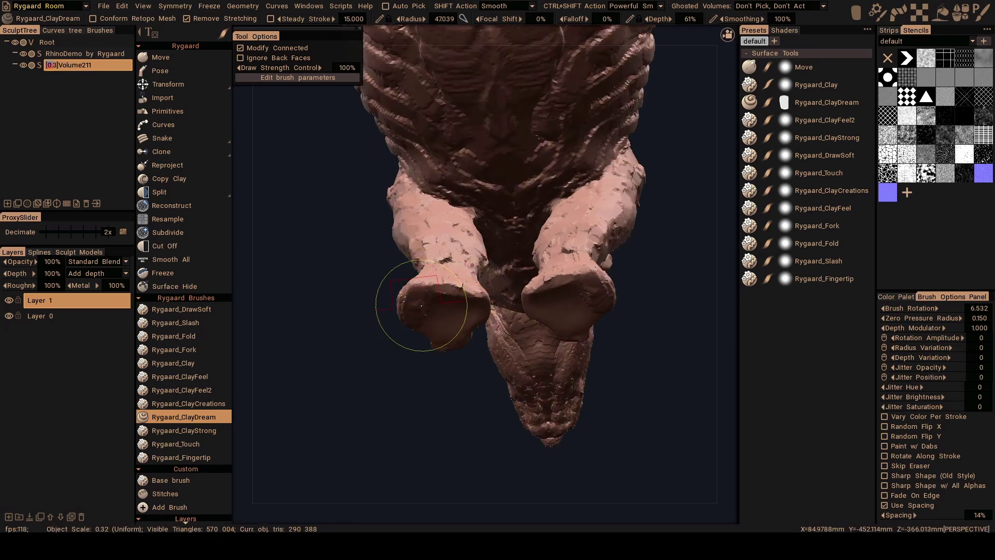
# Sculpt the foot undersides from below, shrinking then enlarging the brush, and orbit around the inner legs.
pyautogui.moveTo(420, 309)
pyautogui.keyDown('alt'); pyautogui.mouseDown()
pyautogui.moveTo(449, 280)
pyautogui.moveTo(423, 310)
pyautogui.moveTo(456, 311)
pyautogui.moveTo(445, 287)
pyautogui.moveTo(451, 371)
pyautogui.moveTo(451, 326)
pyautogui.moveTo(480, 240)
pyautogui.mouseUp(); pyautogui.keyUp('alt')
pyautogui.moveTo(480, 239); pyautogui.dragTo(473, 235, button='right')
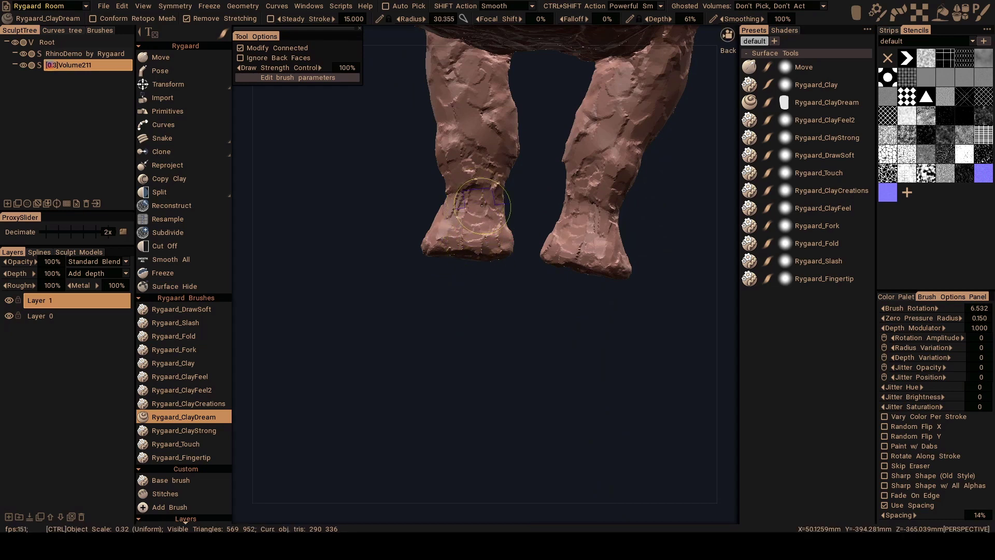
pyautogui.moveTo(483, 195)
pyautogui.keyDown('alt'); pyautogui.mouseDown()
pyautogui.moveTo(454, 244)
pyautogui.moveTo(566, 249)
pyautogui.moveTo(549, 248)
pyautogui.moveTo(538, 269)
pyautogui.mouseUp(); pyautogui.keyUp('alt')
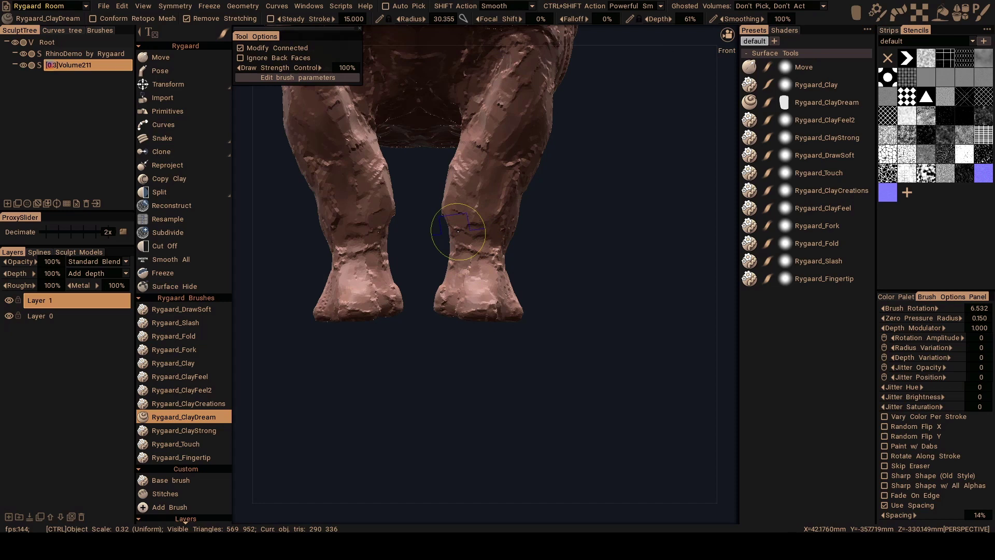
pyautogui.keyDown('alt'); pyautogui.moveTo(457, 231); pyautogui.dragTo(460, 223); pyautogui.keyUp('alt')
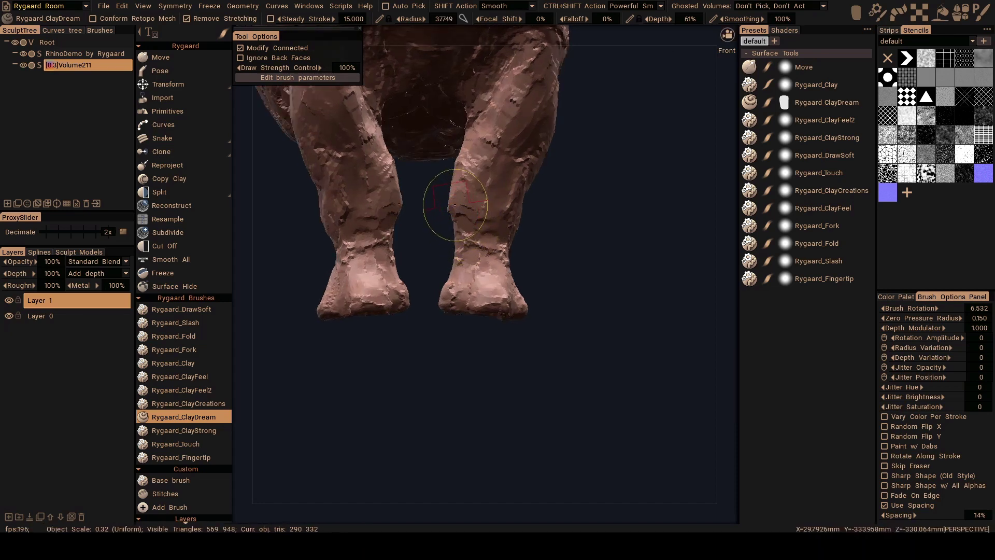
pyautogui.scroll(1, 463, 206)
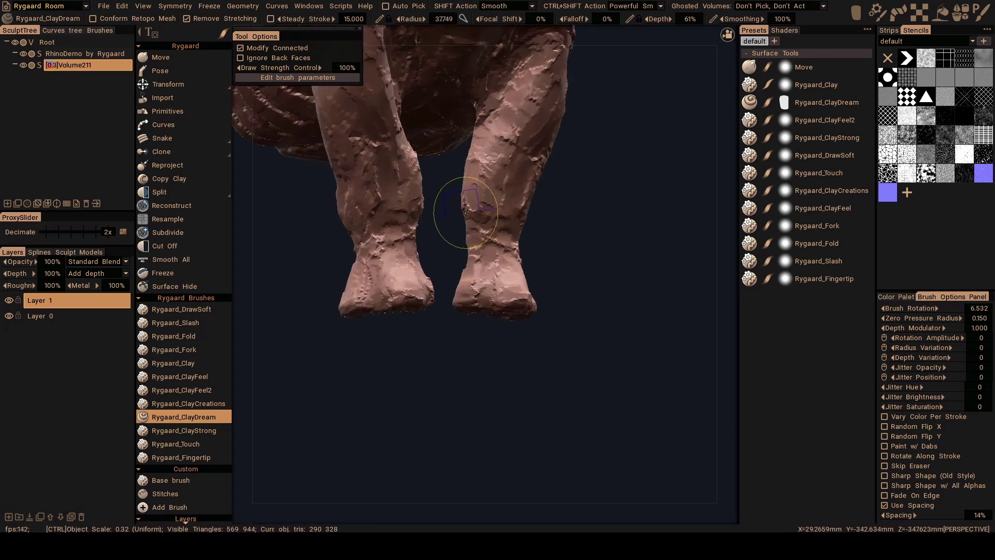
pyautogui.scroll(1, 461, 204)
pyautogui.scroll(1, 461, 203)
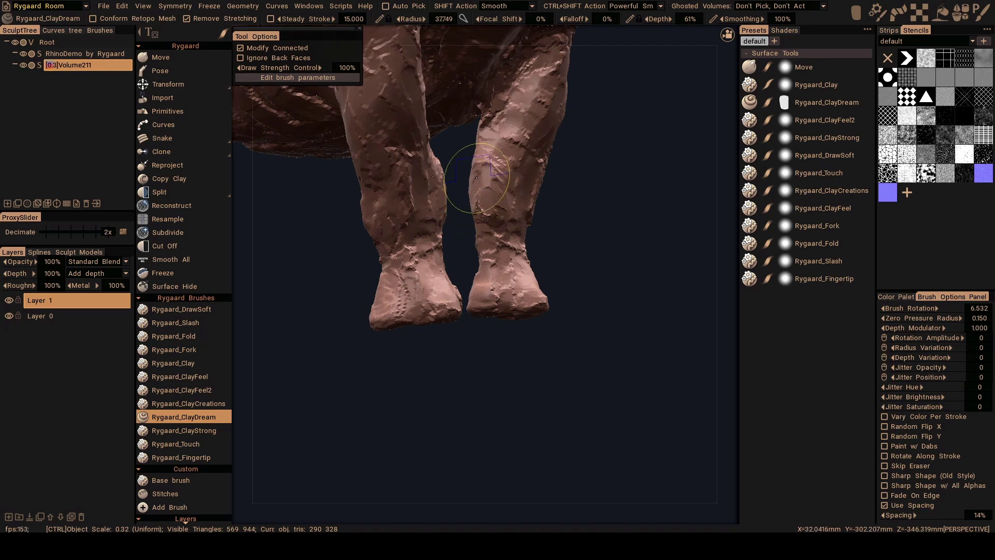
pyautogui.scroll(1, 485, 160)
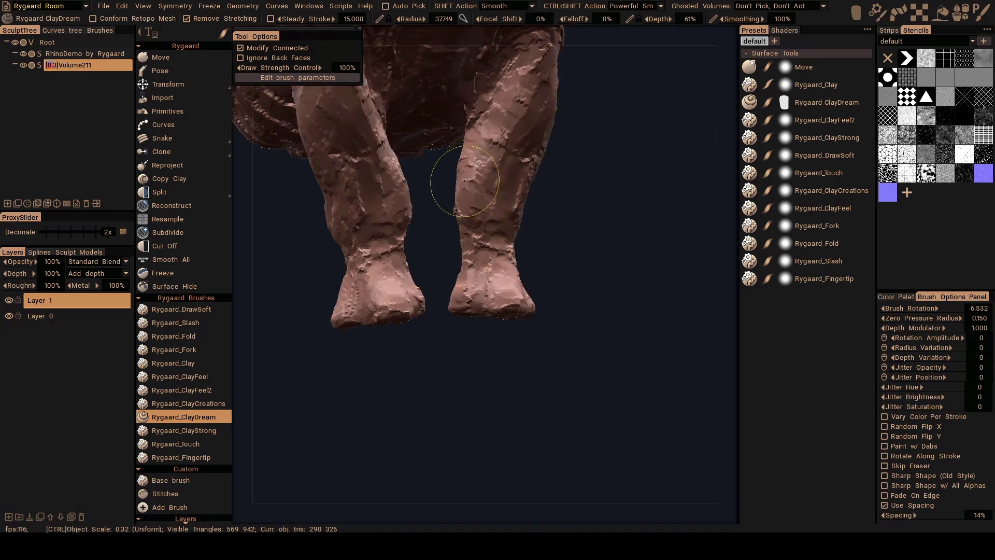
pyautogui.scroll(1, 471, 217)
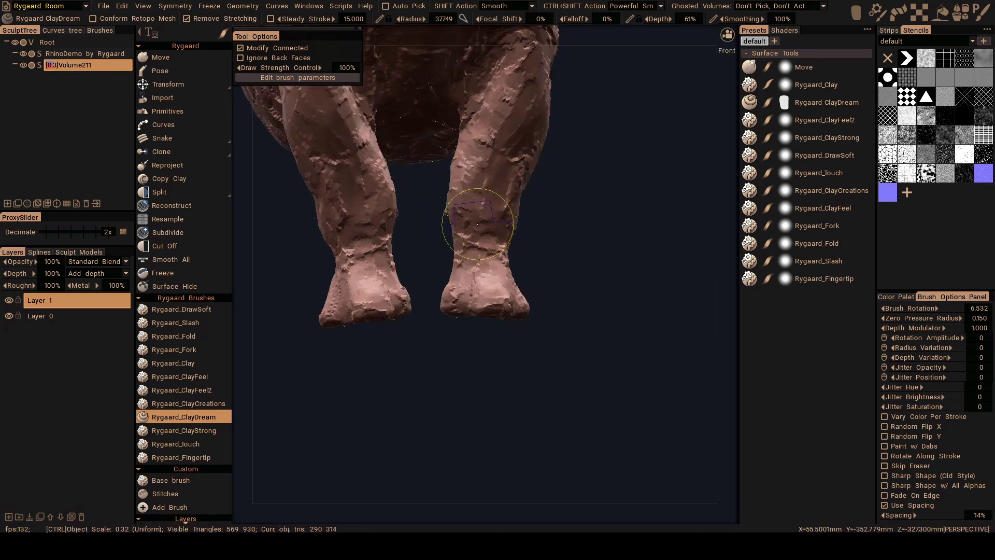
pyautogui.scroll(1, 494, 207)
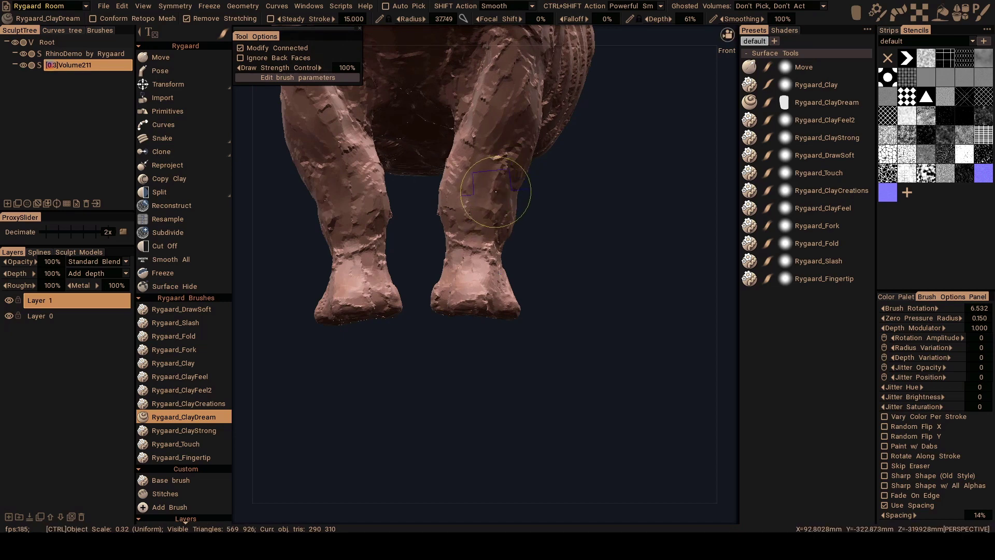
pyautogui.moveTo(518, 226); pyautogui.dragTo(465, 216)
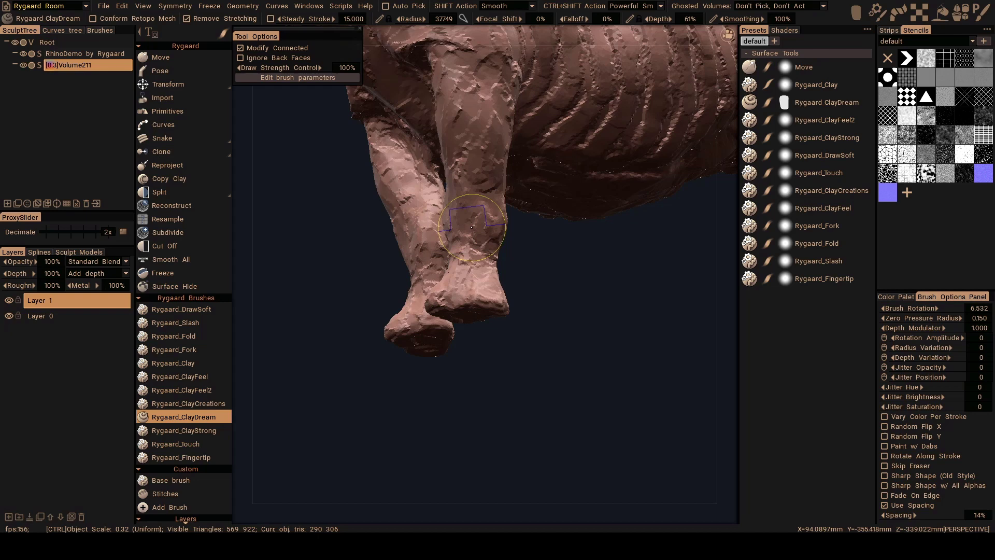
pyautogui.moveTo(472, 227)
pyautogui.mouseDown()
pyautogui.moveTo(528, 238)
pyautogui.moveTo(481, 194)
pyautogui.moveTo(467, 218)
pyautogui.moveTo(498, 225)
pyautogui.moveTo(476, 228)
pyautogui.moveTo(489, 211)
pyautogui.moveTo(505, 219)
pyautogui.moveTo(492, 229)
pyautogui.mouseUp()
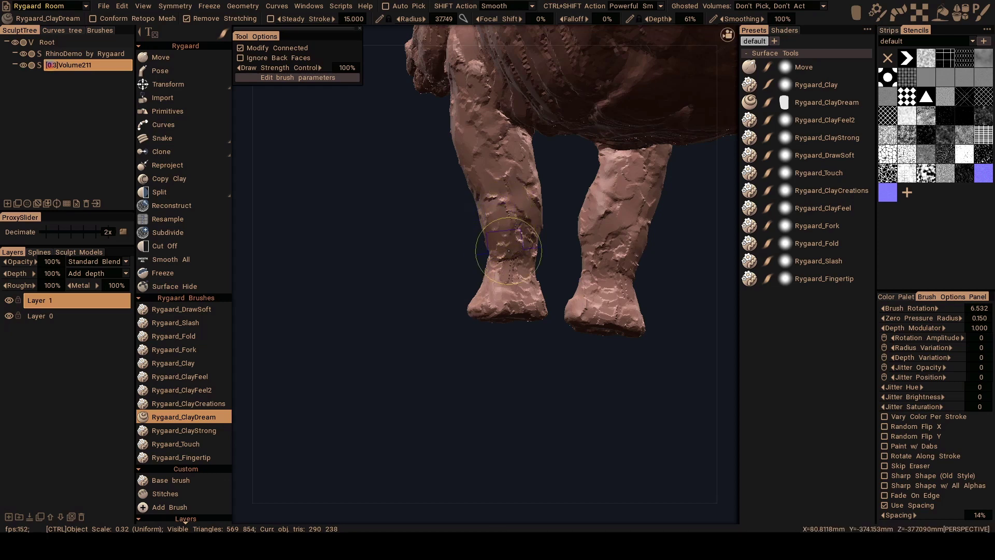
# Stroke ClayDream clay along the inner legs and ankles, moving between rear and front-quarter views.
pyautogui.keyDown('alt'); pyautogui.moveTo(519, 253); pyautogui.dragTo(515, 237); pyautogui.keyUp('alt')
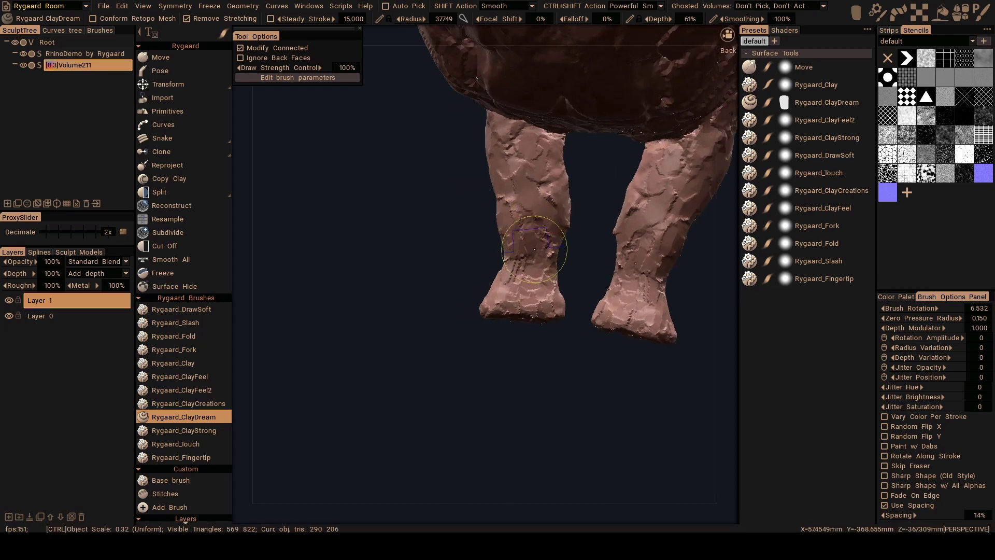
pyautogui.keyDown('alt'); pyautogui.moveTo(560, 238); pyautogui.dragTo(436, 256, button='right'); pyautogui.keyUp('alt')
pyautogui.moveTo(436, 256)
pyautogui.keyDown('alt'); pyautogui.mouseDown()
pyautogui.moveTo(565, 242)
pyautogui.moveTo(544, 267)
pyautogui.moveTo(566, 241)
pyautogui.moveTo(534, 270)
pyautogui.mouseUp(); pyautogui.keyUp('alt')
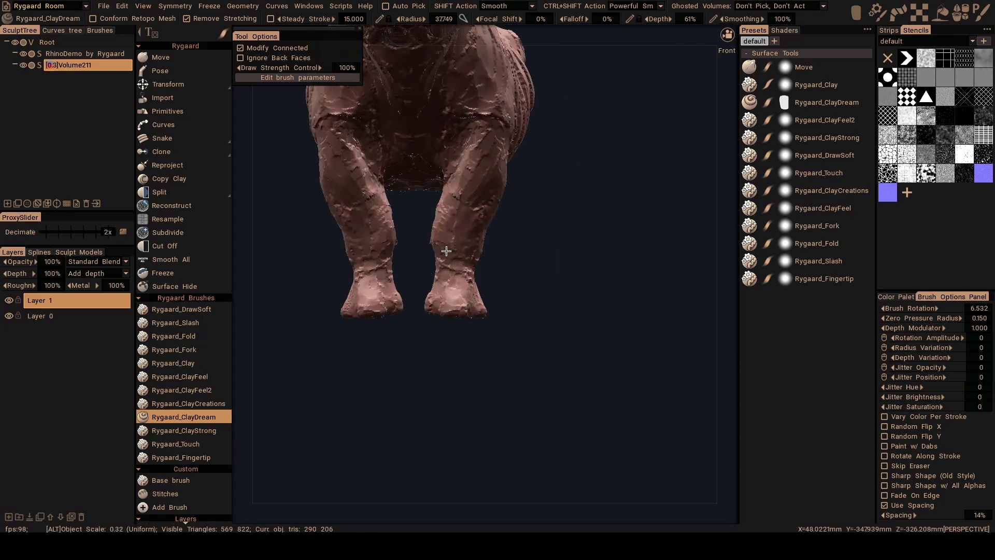
pyautogui.moveTo(446, 251)
pyautogui.keyDown('alt'); pyautogui.mouseDown()
pyautogui.moveTo(453, 273)
pyautogui.moveTo(509, 262)
pyautogui.moveTo(503, 231)
pyautogui.moveTo(490, 245)
pyautogui.moveTo(497, 247)
pyautogui.mouseUp(); pyautogui.keyUp('alt')
pyautogui.keyDown('ctrl'); pyautogui.moveTo(498, 247); pyautogui.dragTo(496, 241); pyautogui.keyUp('ctrl')
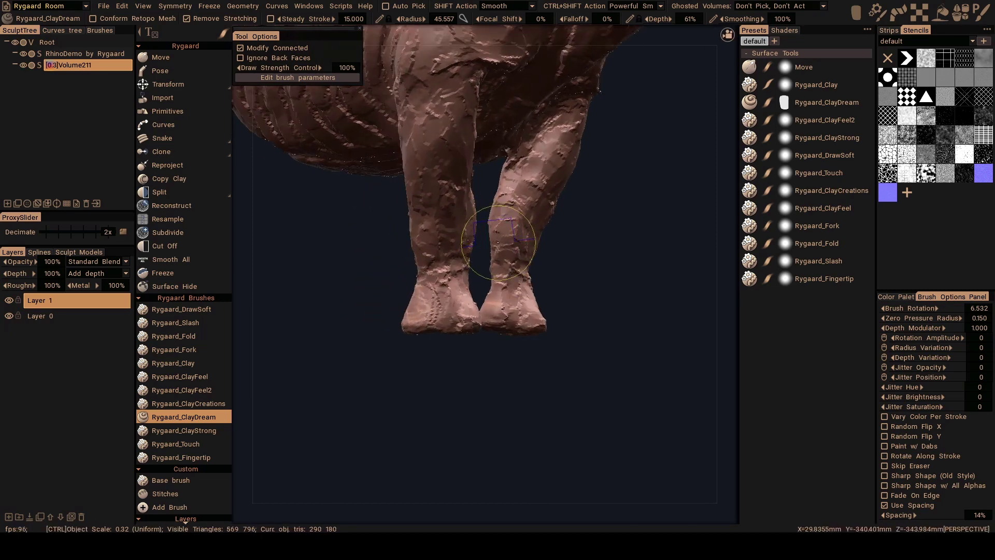
pyautogui.moveTo(506, 252); pyautogui.dragTo(478, 201, button='right')
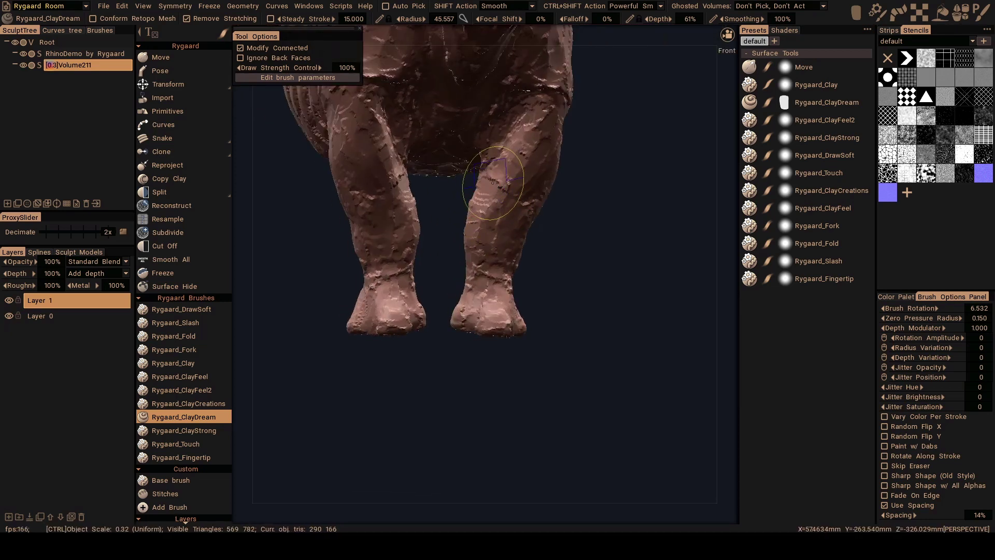
pyautogui.moveTo(490, 191)
pyautogui.keyDown('alt'); pyautogui.mouseDown()
pyautogui.moveTo(451, 240)
pyautogui.moveTo(505, 265)
pyautogui.moveTo(459, 248)
pyautogui.mouseUp(); pyautogui.keyUp('alt')
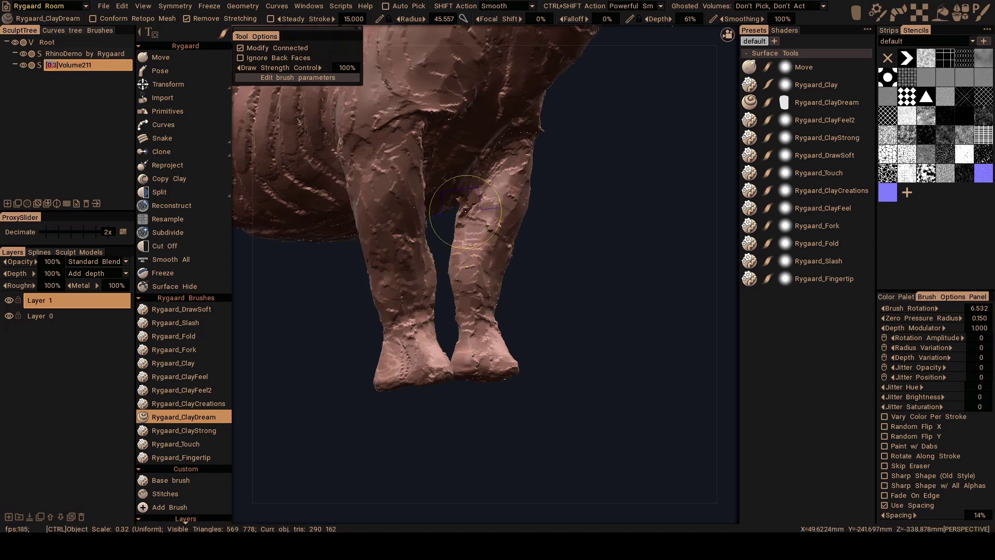
pyautogui.moveTo(463, 210)
pyautogui.keyDown('alt'); pyautogui.mouseDown()
pyautogui.moveTo(526, 218)
pyautogui.moveTo(470, 253)
pyautogui.moveTo(500, 282)
pyautogui.moveTo(467, 279)
pyautogui.moveTo(456, 306)
pyautogui.mouseUp(); pyautogui.keyUp('alt')
pyautogui.scroll(2, 479, 246)
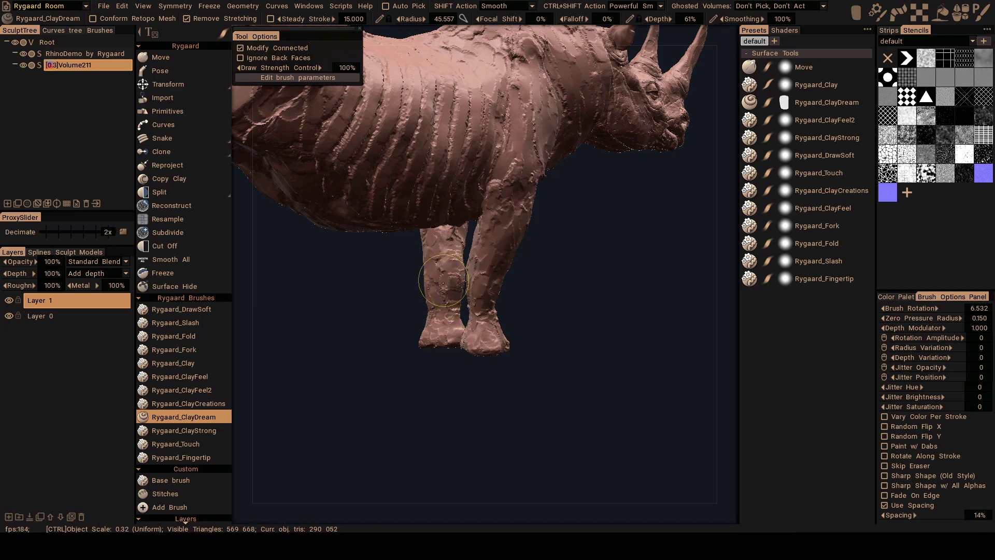
pyautogui.scroll(2, 447, 276)
pyautogui.scroll(1, 443, 277)
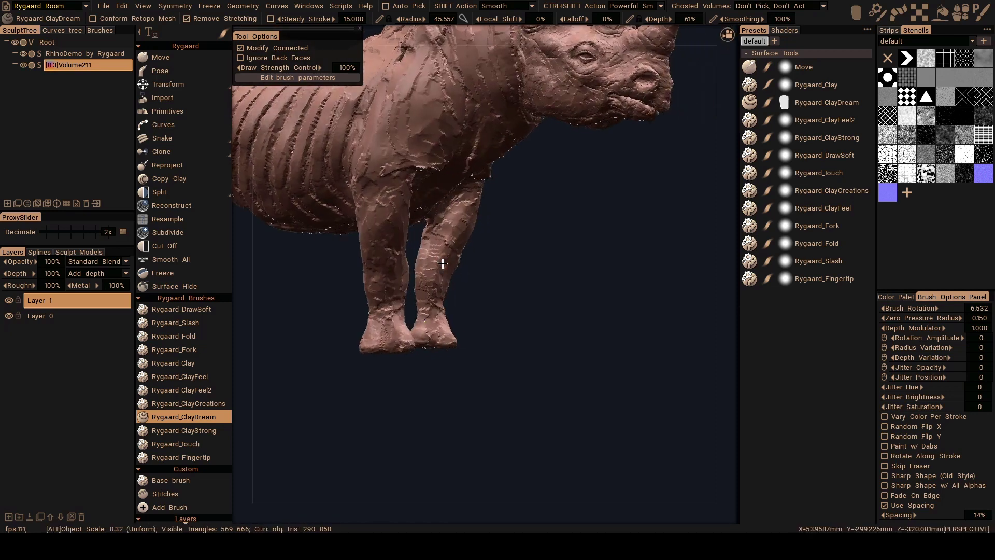
pyautogui.scroll(2, 431, 276)
pyautogui.scroll(1, 416, 276)
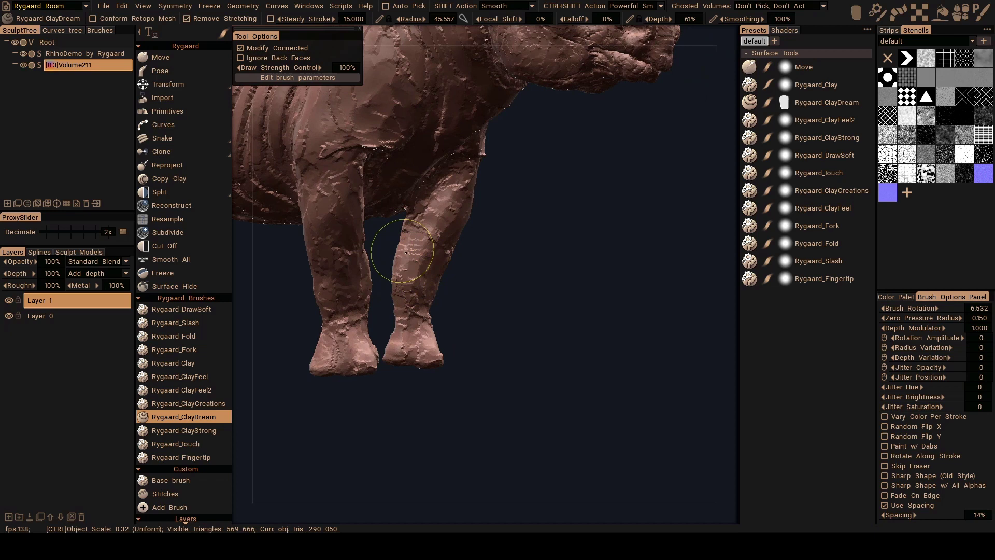
# Enlarge the brush and Ctrl-drag to smooth the lower front leg and ankle surface.
pyautogui.moveTo(411, 249)
pyautogui.keyDown('alt'); pyautogui.mouseDown()
pyautogui.moveTo(443, 267)
pyautogui.moveTo(414, 277)
pyautogui.mouseUp(); pyautogui.keyUp('alt')
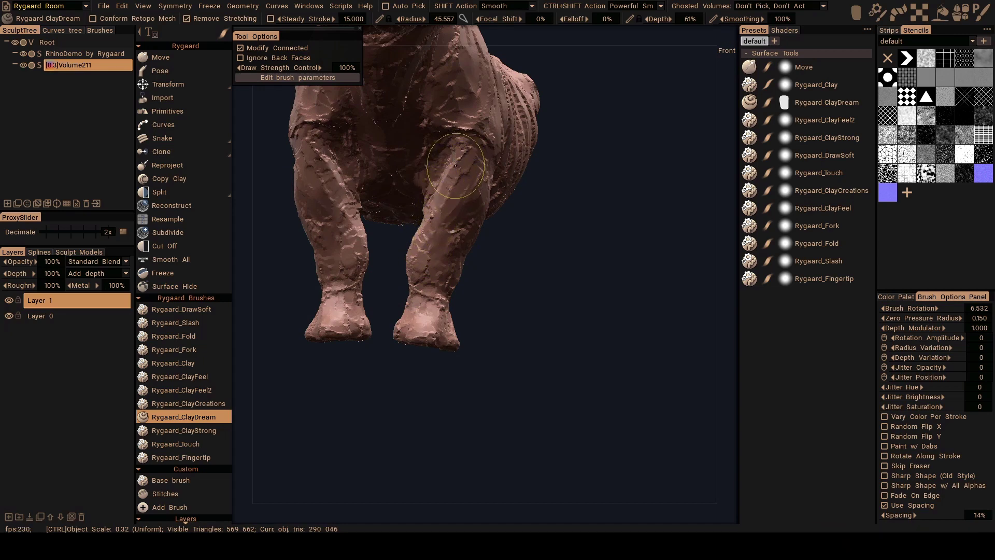
pyautogui.moveTo(460, 153)
pyautogui.keyDown('alt'); pyautogui.mouseDown()
pyautogui.moveTo(431, 265)
pyautogui.moveTo(433, 257)
pyautogui.mouseUp(); pyautogui.keyUp('alt')
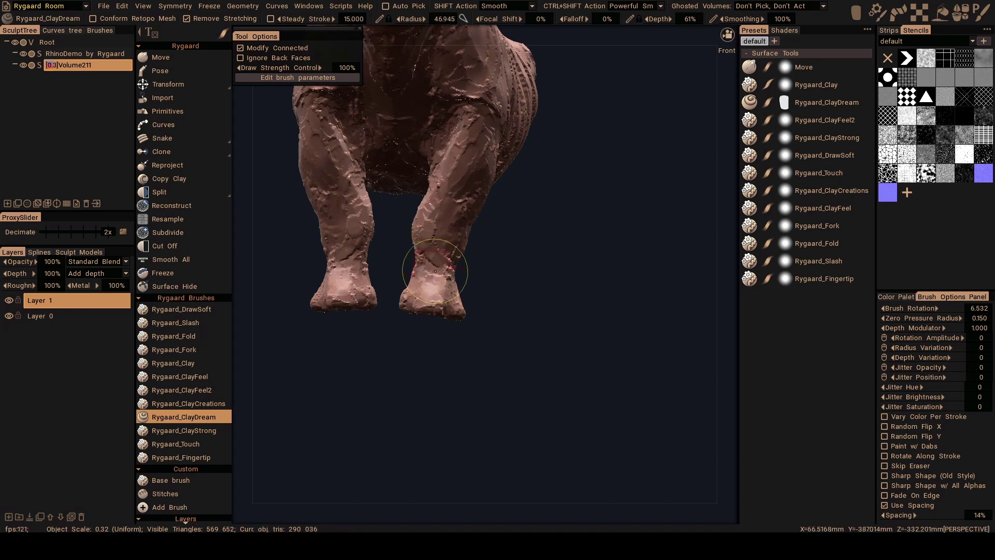
pyautogui.moveTo(434, 268); pyautogui.dragTo(443, 260, button='right')
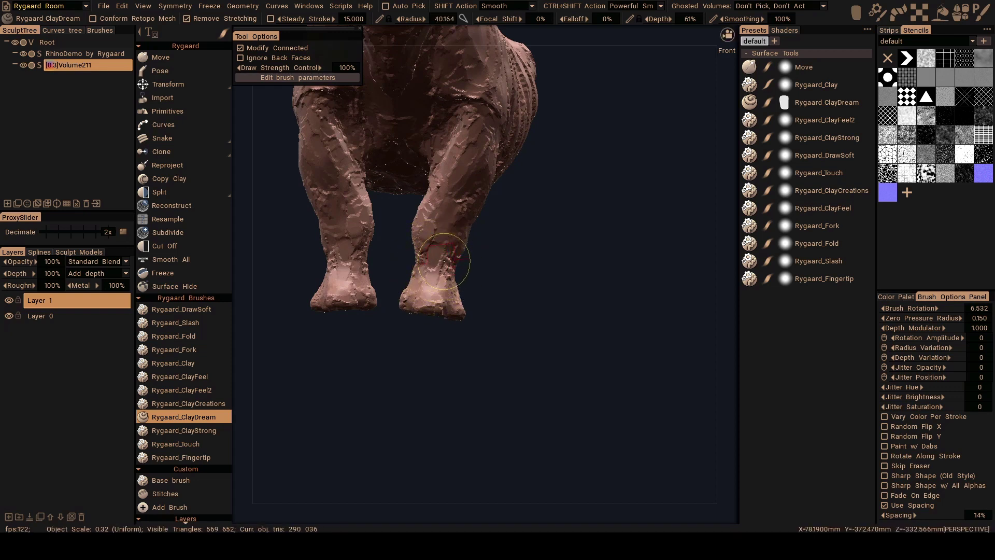
pyautogui.moveTo(440, 250)
pyautogui.keyDown('ctrl'); pyautogui.mouseDown()
pyautogui.moveTo(428, 274)
pyautogui.moveTo(440, 283)
pyautogui.moveTo(449, 277)
pyautogui.moveTo(432, 282)
pyautogui.moveTo(442, 274)
pyautogui.moveTo(431, 262)
pyautogui.moveTo(440, 270)
pyautogui.moveTo(400, 278)
pyautogui.moveTo(441, 293)
pyautogui.mouseUp(); pyautogui.keyUp('ctrl')
pyautogui.press('ctrl')
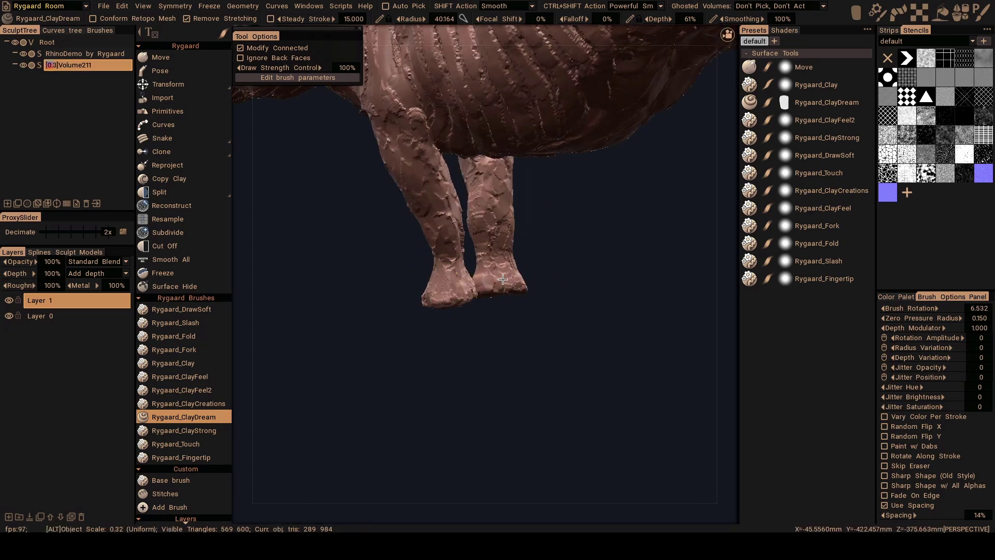
# Reshape the left leg near the foot, then orbit past the belly underside to the front view.
pyautogui.press('ctrl')
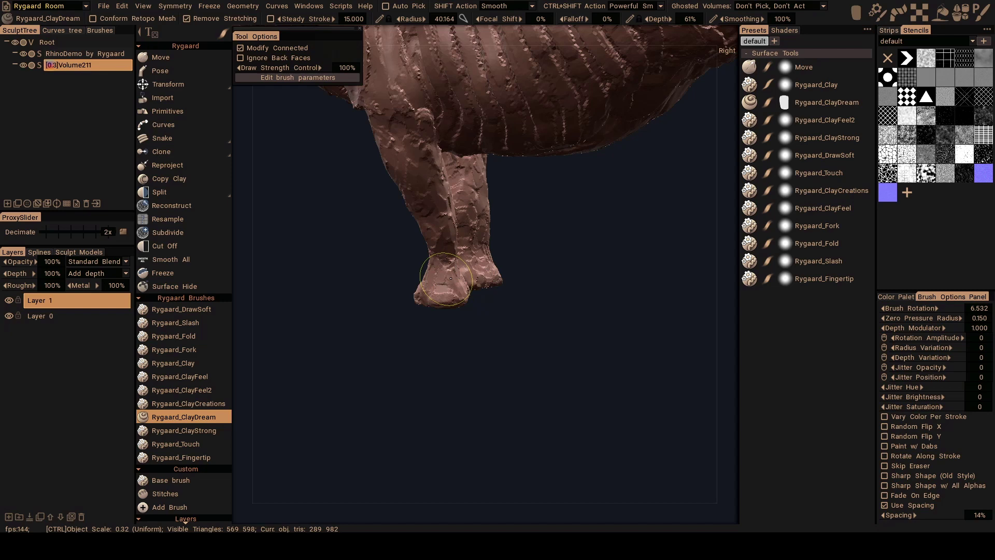
pyautogui.moveTo(445, 278); pyautogui.dragTo(476, 251, button='middle')
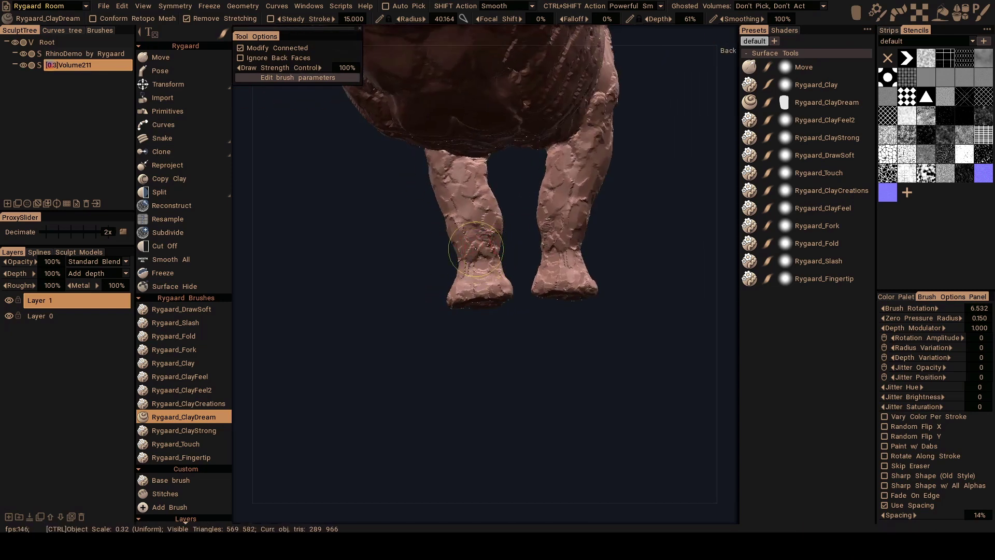
pyautogui.moveTo(483, 242); pyautogui.dragTo(482, 233)
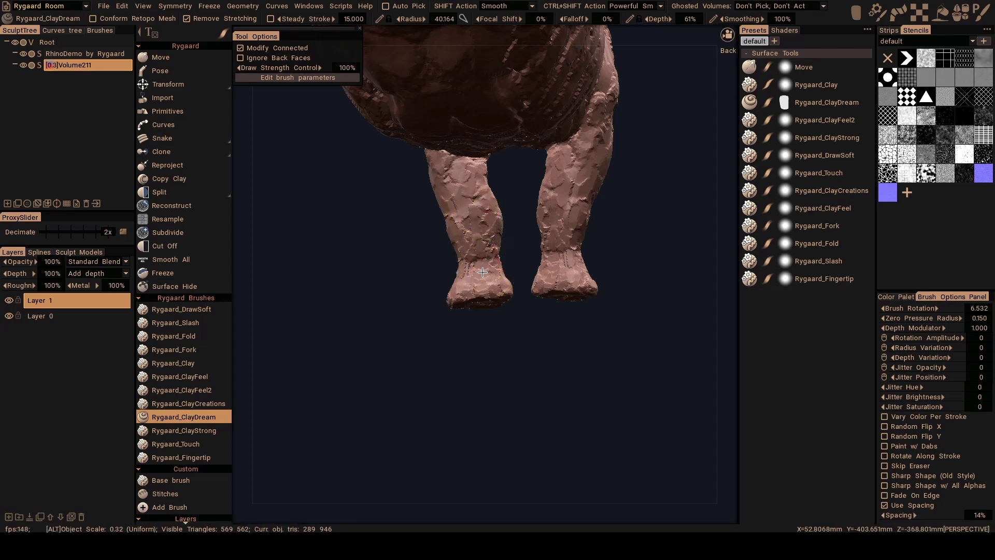
pyautogui.moveTo(478, 242)
pyautogui.mouseDown(button='middle')
pyautogui.moveTo(488, 266)
pyautogui.moveTo(458, 317)
pyautogui.moveTo(475, 222)
pyautogui.moveTo(461, 237)
pyautogui.moveTo(423, 216)
pyautogui.mouseUp(button='middle')
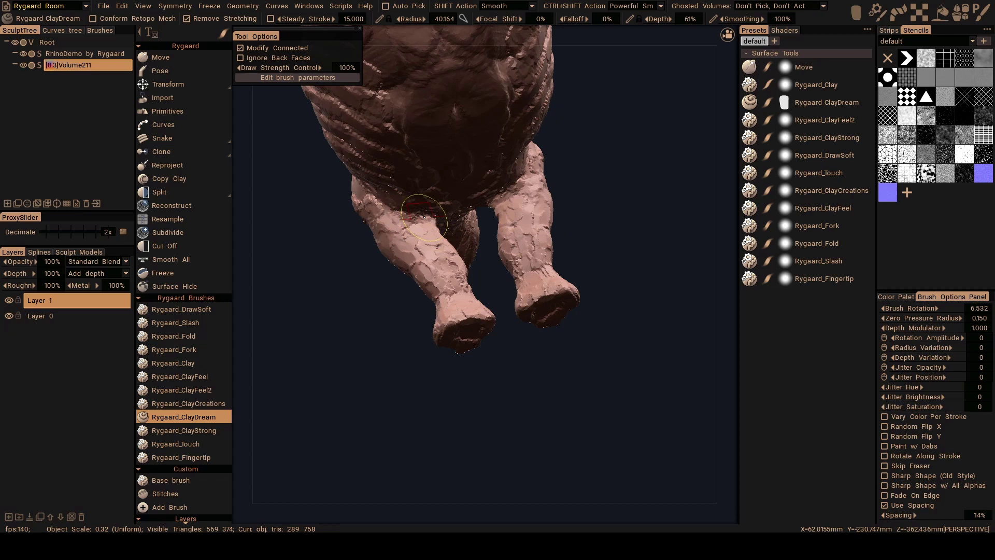
pyautogui.moveTo(424, 218)
pyautogui.keyDown('alt'); pyautogui.mouseDown()
pyautogui.moveTo(560, 240)
pyautogui.moveTo(552, 251)
pyautogui.moveTo(566, 231)
pyautogui.moveTo(524, 226)
pyautogui.mouseUp(); pyautogui.keyUp('alt')
pyautogui.scroll(1, 533, 225)
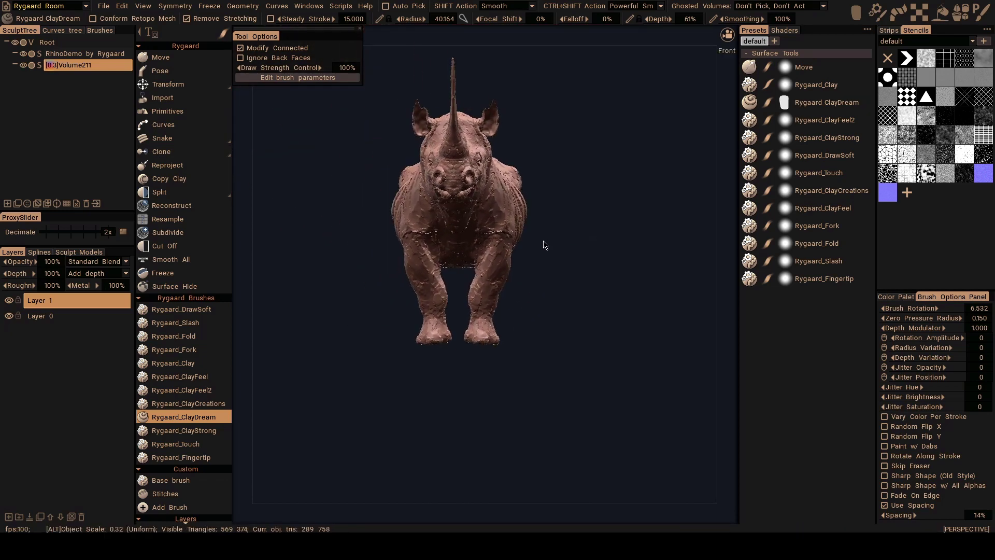
pyautogui.scroll(1, 542, 244)
pyautogui.scroll(1, 544, 251)
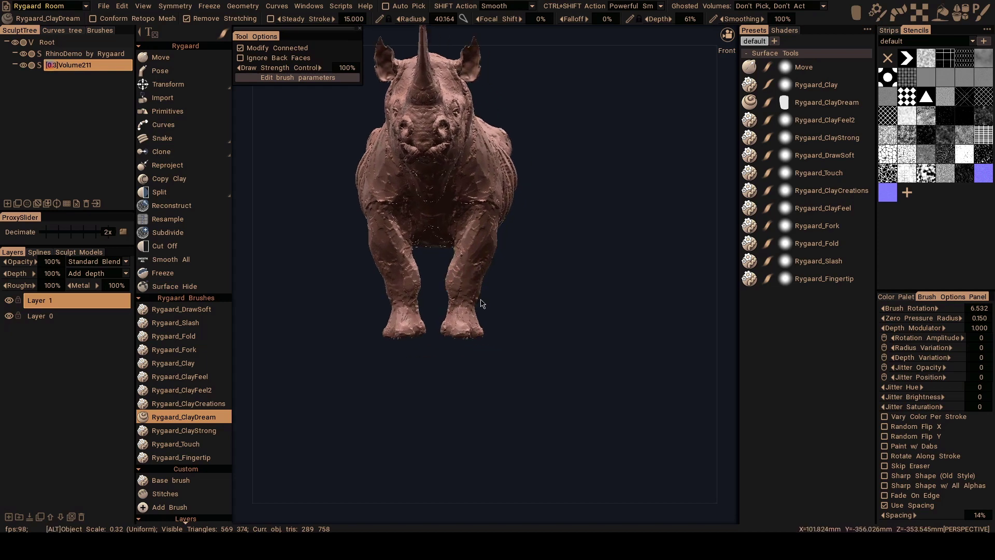
pyautogui.scroll(1, 453, 222)
# Enlarge the ClayDream brush, stroke clay onto the front leg, then orbit to the right side view.
pyautogui.moveTo(467, 246); pyautogui.dragTo(459, 235)
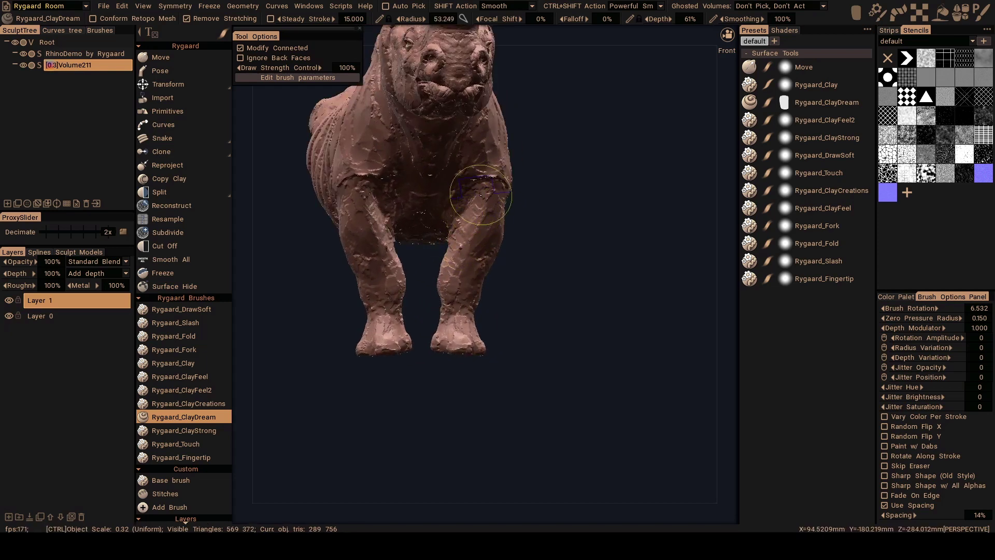
pyautogui.moveTo(480, 196); pyautogui.dragTo(467, 190, button='middle')
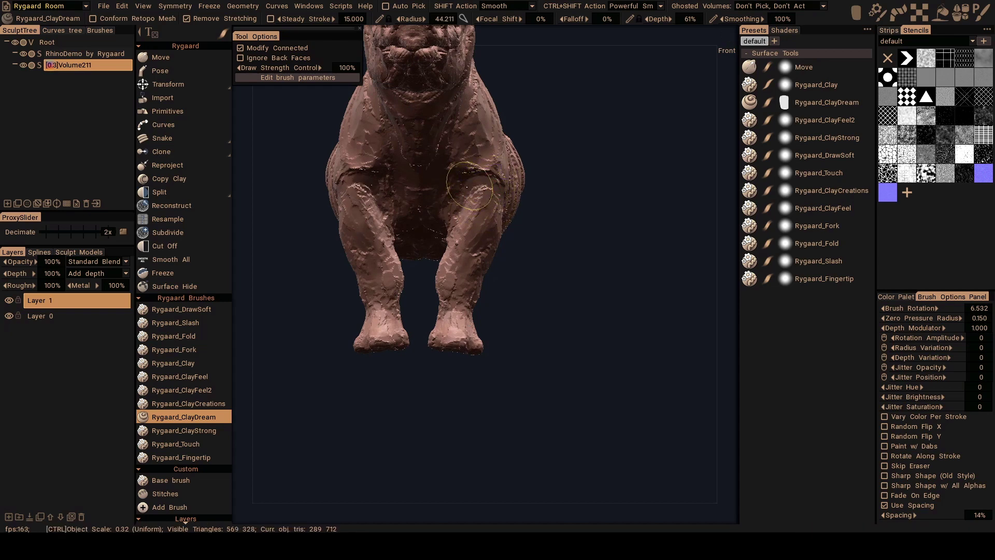
pyautogui.moveTo(470, 189); pyautogui.dragTo(482, 192, button='right')
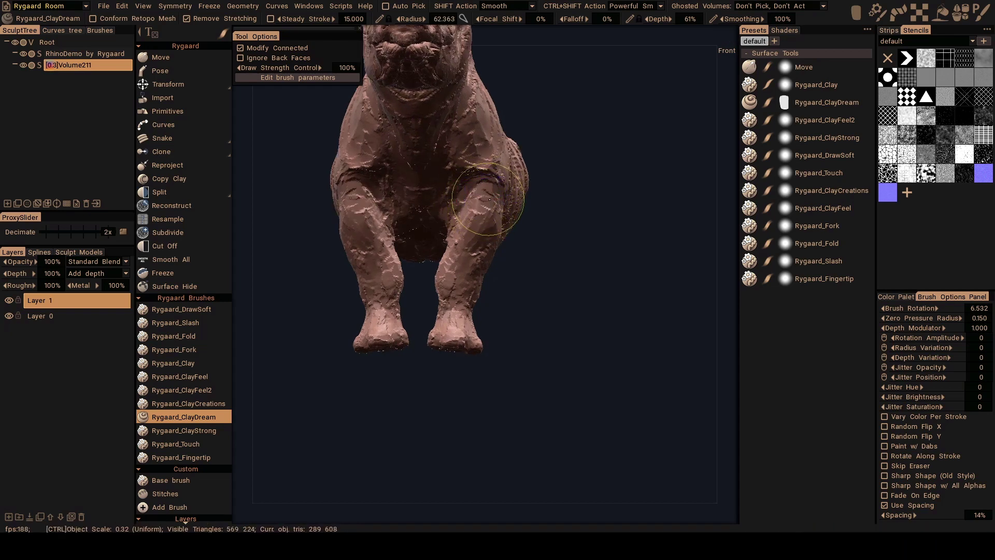
pyautogui.moveTo(482, 188); pyautogui.dragTo(497, 207, button='middle')
pyautogui.moveTo(497, 209); pyautogui.dragTo(484, 190)
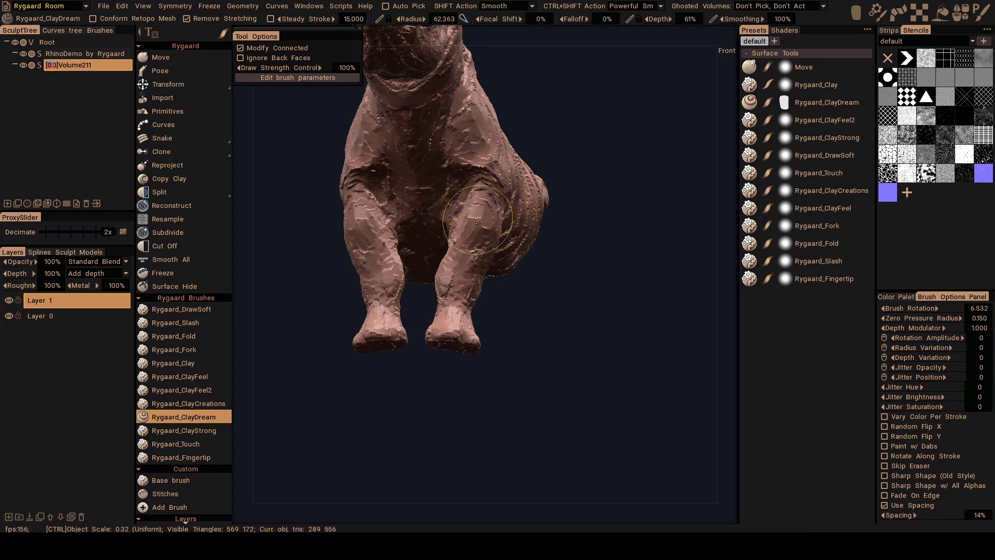
pyautogui.keyDown('alt'); pyautogui.moveTo(540, 225); pyautogui.dragTo(389, 237); pyautogui.keyUp('alt')
pyautogui.keyDown('alt'); pyautogui.moveTo(389, 237); pyautogui.dragTo(429, 276, button='right'); pyautogui.keyUp('alt')
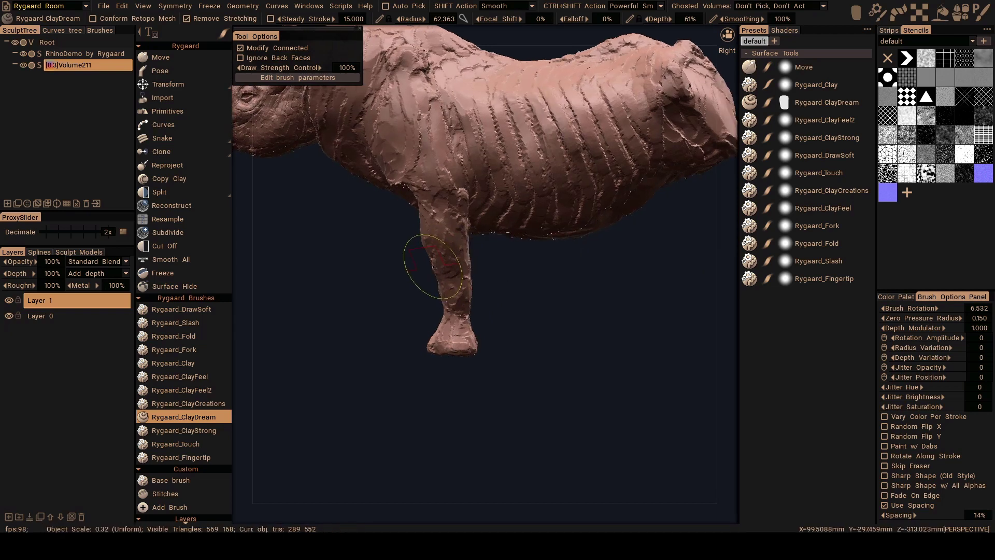
# With the Move tool, reshape the front edge of the upper and lower leg, enlarging the brush.
pyautogui.press('m')
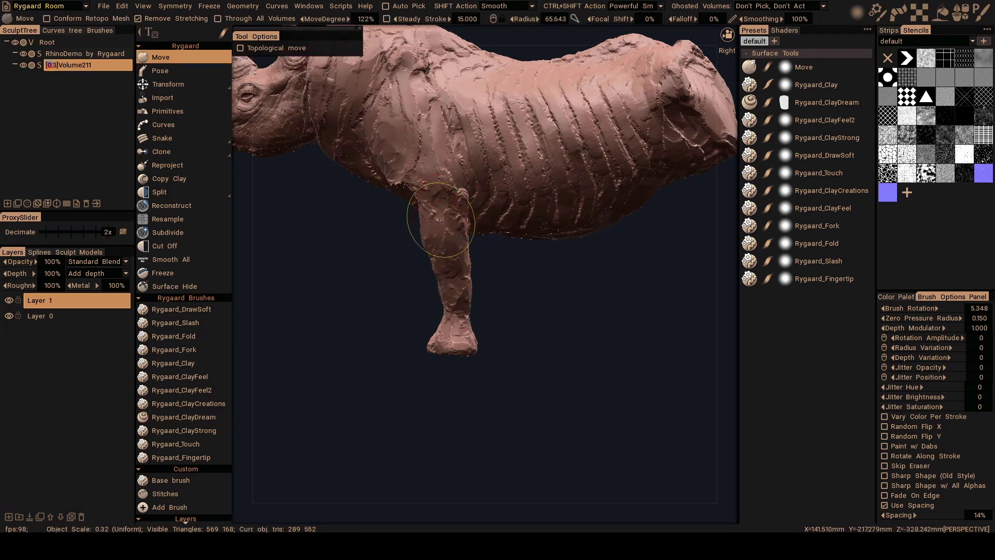
pyautogui.moveTo(420, 219); pyautogui.dragTo(416, 205)
pyautogui.moveTo(425, 242); pyautogui.dragTo(434, 276)
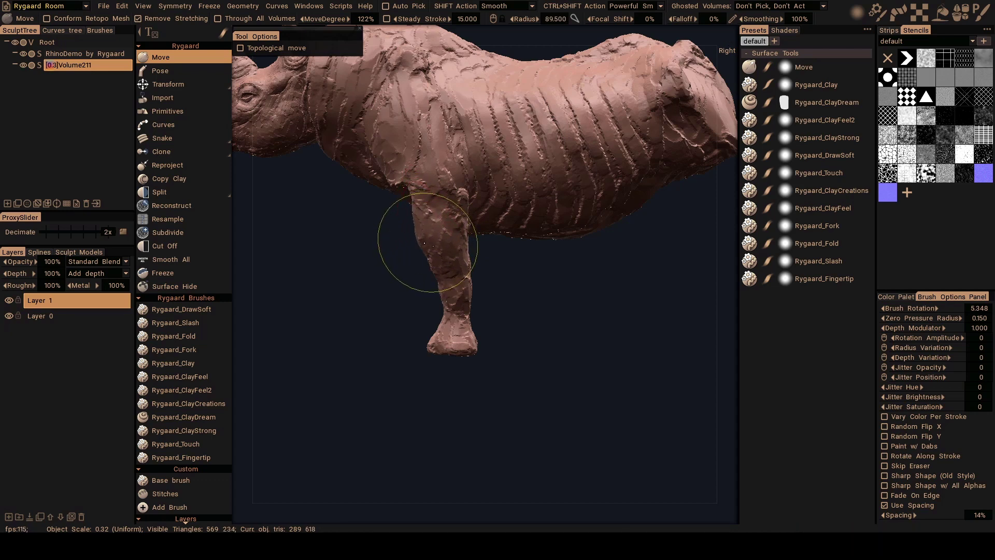
pyautogui.moveTo(435, 276); pyautogui.dragTo(444, 299, button='right')
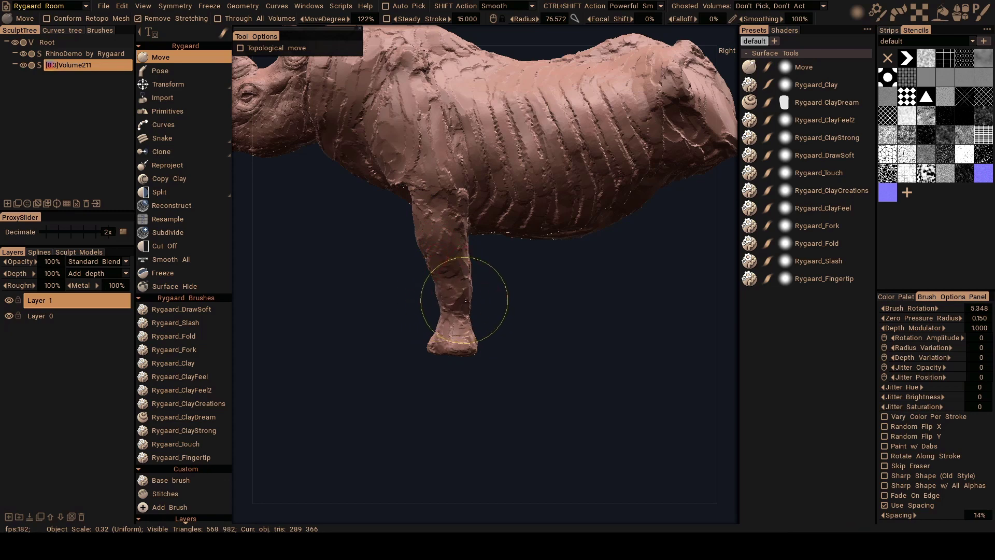
pyautogui.moveTo(444, 296)
pyautogui.mouseDown()
pyautogui.moveTo(470, 299)
pyautogui.moveTo(466, 277)
pyautogui.mouseUp()
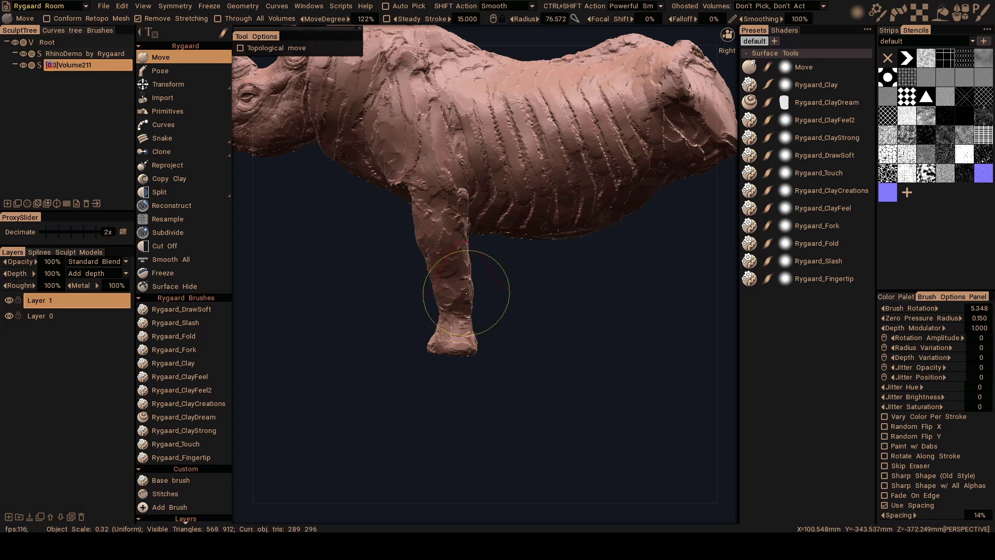
pyautogui.moveTo(463, 230)
pyautogui.mouseDown()
pyautogui.moveTo(465, 195)
pyautogui.moveTo(455, 203)
pyautogui.moveTo(467, 209)
pyautogui.mouseUp()
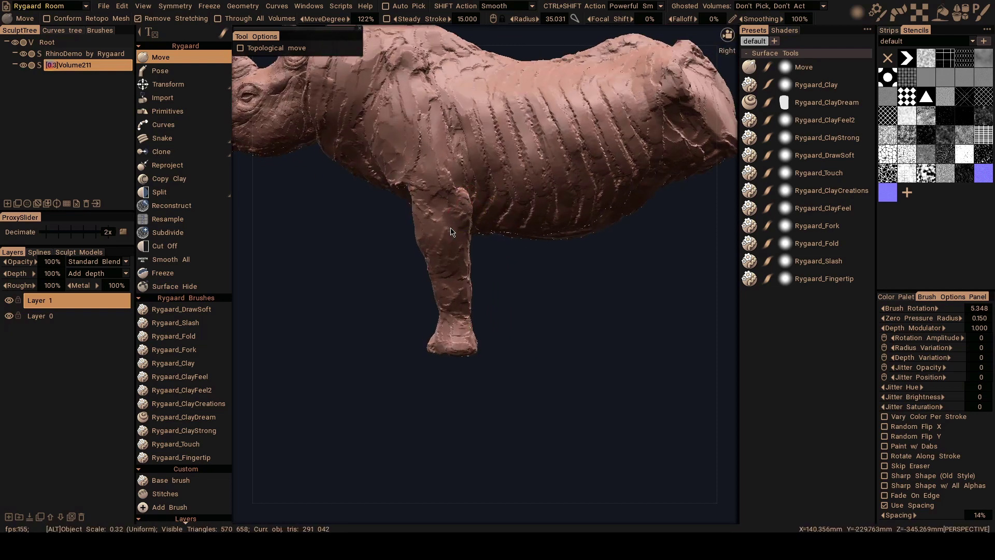
# Reshape the top of the foreleg, then orbit to a front view of both legs.
pyautogui.moveTo(466, 234)
pyautogui.mouseDown()
pyautogui.moveTo(458, 189)
pyautogui.moveTo(410, 191)
pyautogui.mouseUp()
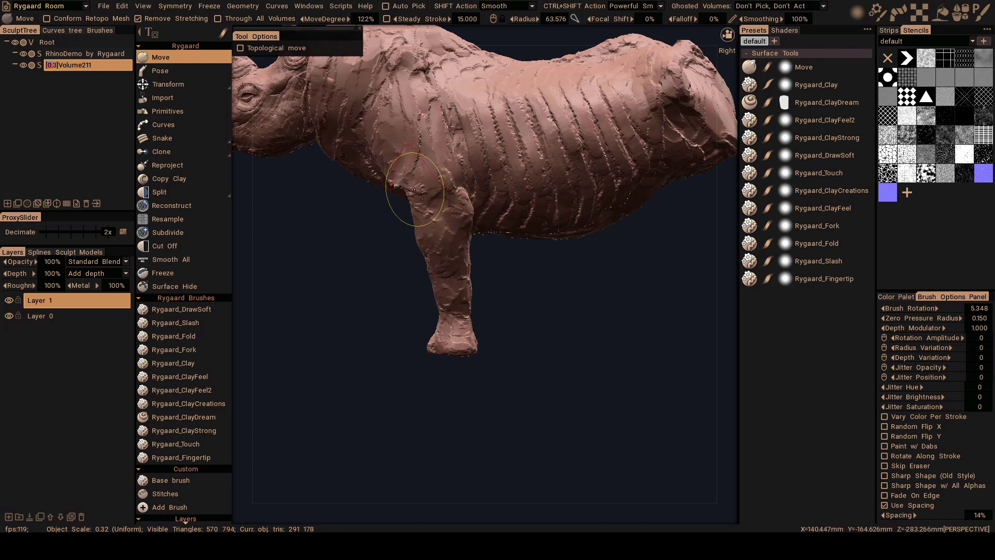
pyautogui.moveTo(412, 188)
pyautogui.mouseDown()
pyautogui.moveTo(400, 193)
pyautogui.moveTo(460, 198)
pyautogui.moveTo(472, 224)
pyautogui.moveTo(446, 268)
pyautogui.mouseUp()
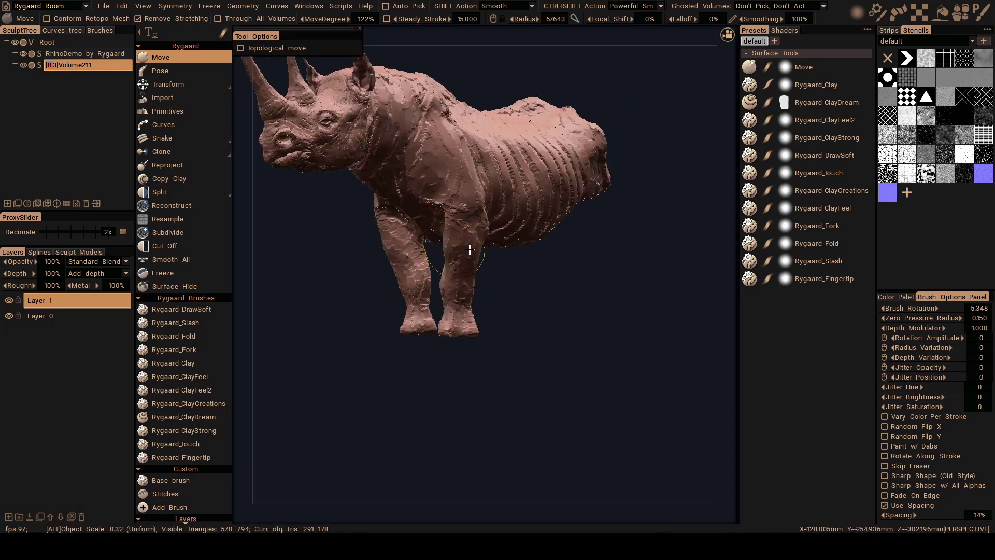
pyautogui.scroll(3, 445, 268)
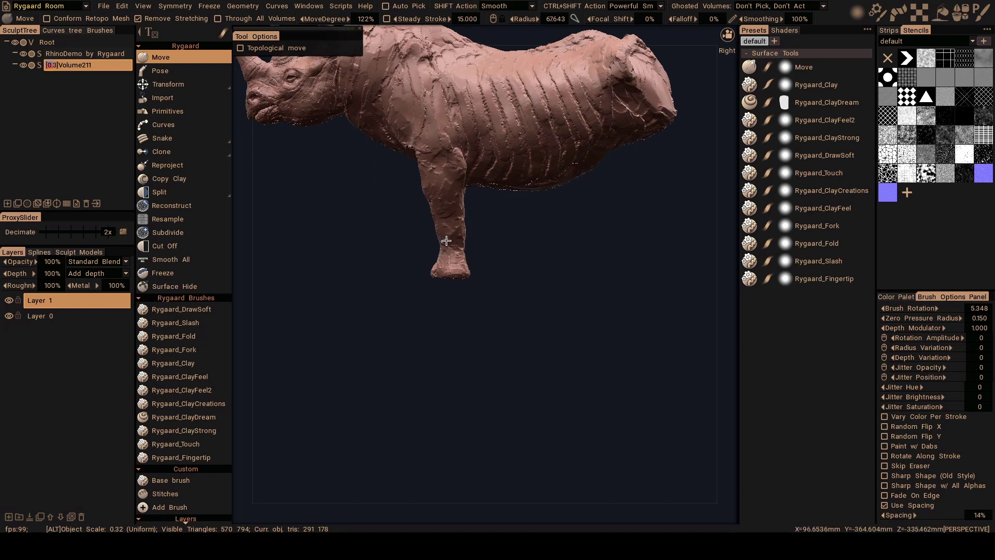
pyautogui.scroll(3, 443, 268)
pyautogui.scroll(-3, 440, 269)
pyautogui.keyDown('alt'); pyautogui.moveTo(434, 269); pyautogui.dragTo(438, 269); pyautogui.keyUp('alt')
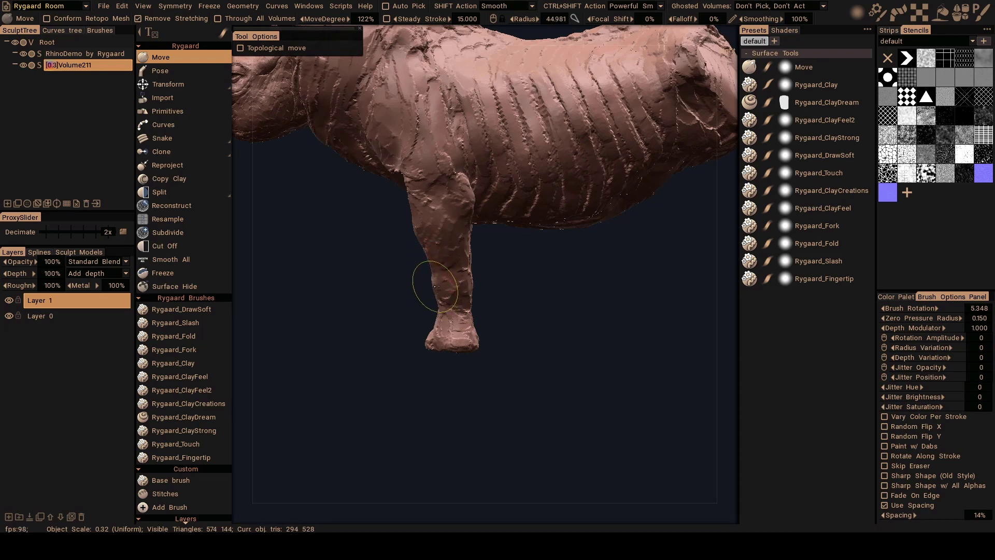
pyautogui.moveTo(441, 317); pyautogui.dragTo(438, 247, button='middle')
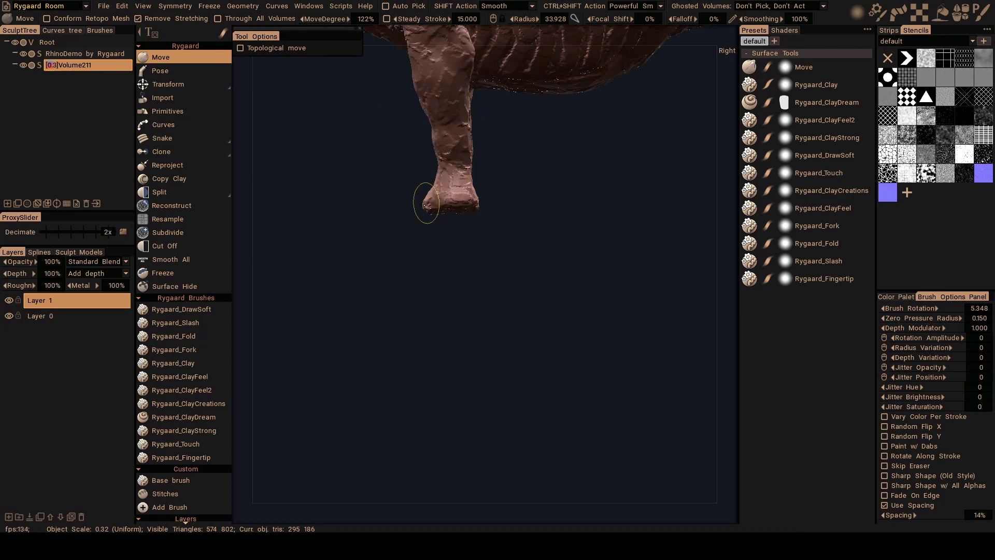
pyautogui.moveTo(439, 211); pyautogui.dragTo(482, 200)
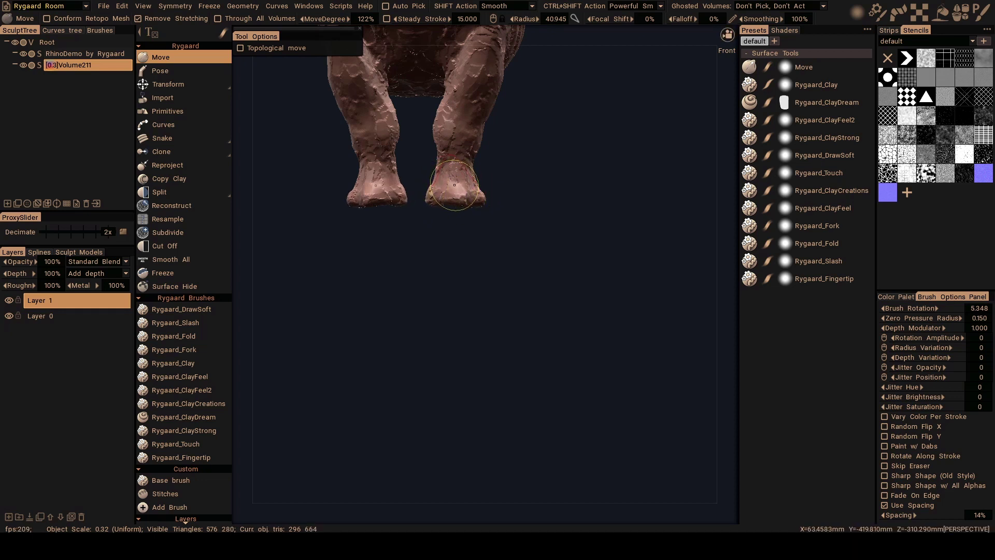
# Nudge the left front leg's outline from a low three-quarter view, then return to the front view.
pyautogui.moveTo(455, 185); pyautogui.dragTo(458, 220)
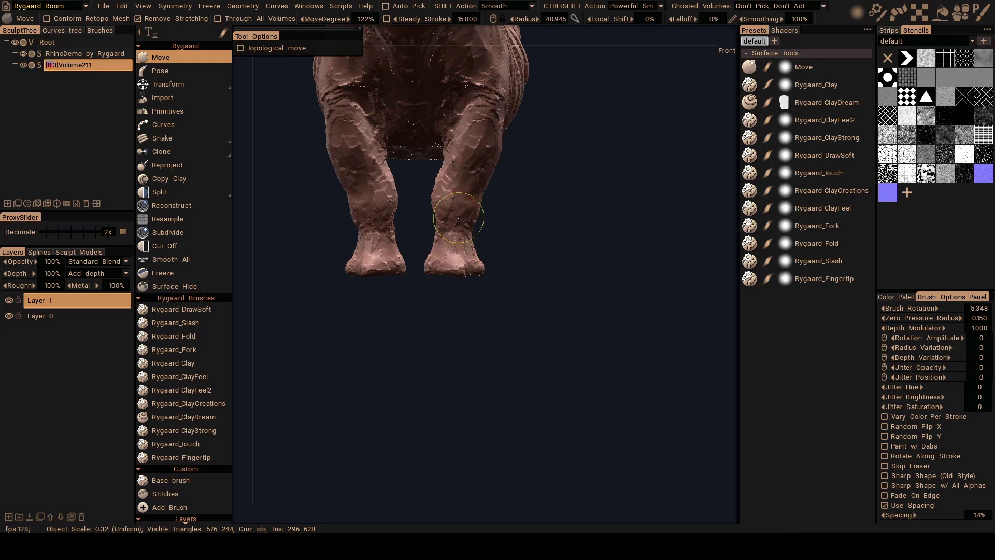
pyautogui.moveTo(509, 213)
pyautogui.mouseDown(button='middle')
pyautogui.moveTo(434, 227)
pyautogui.moveTo(432, 204)
pyautogui.moveTo(529, 252)
pyautogui.moveTo(539, 240)
pyautogui.mouseUp(button='middle')
pyautogui.moveTo(498, 195)
pyautogui.mouseDown(button='middle')
pyautogui.moveTo(484, 187)
pyautogui.moveTo(518, 173)
pyautogui.mouseUp(button='middle')
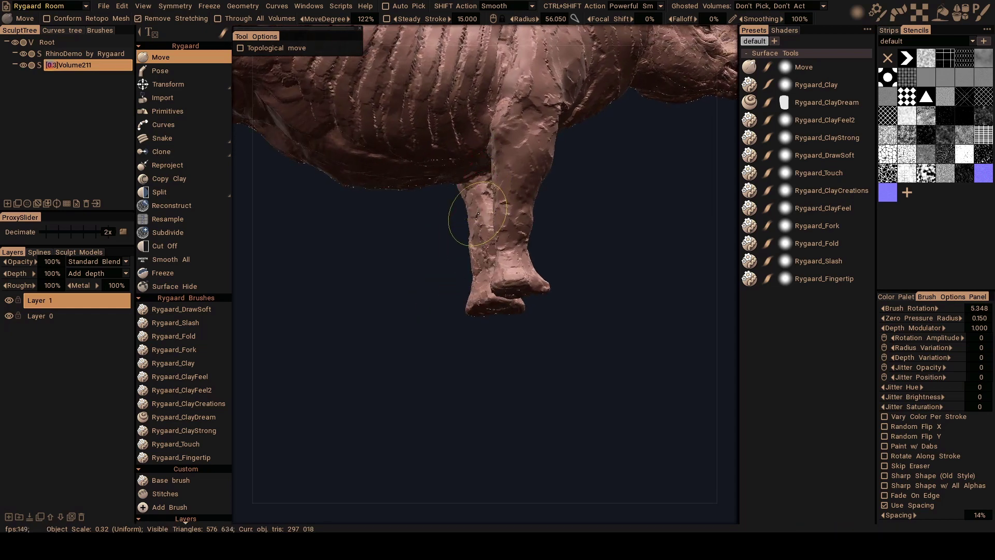
pyautogui.moveTo(477, 214); pyautogui.dragTo(481, 226)
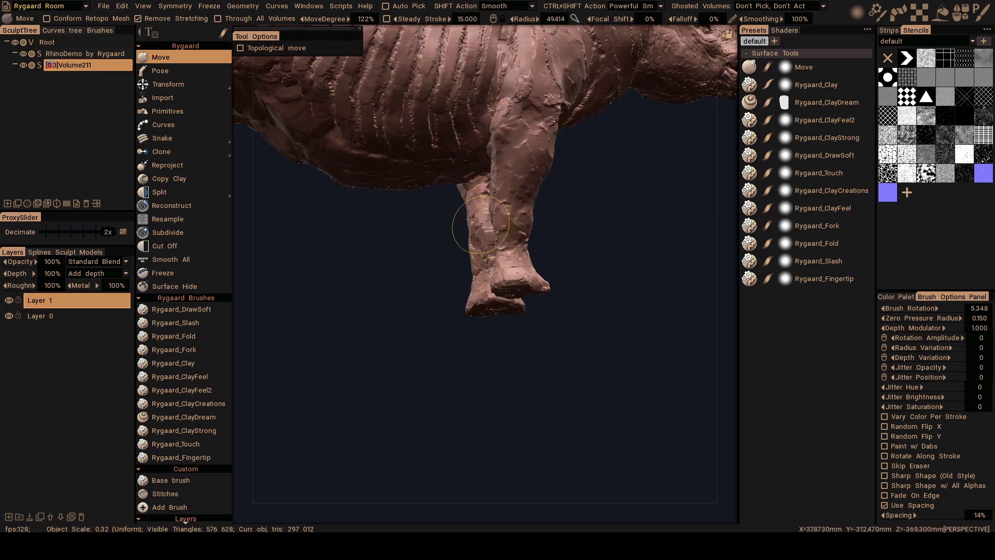
pyautogui.moveTo(483, 222); pyautogui.dragTo(482, 223, button='middle')
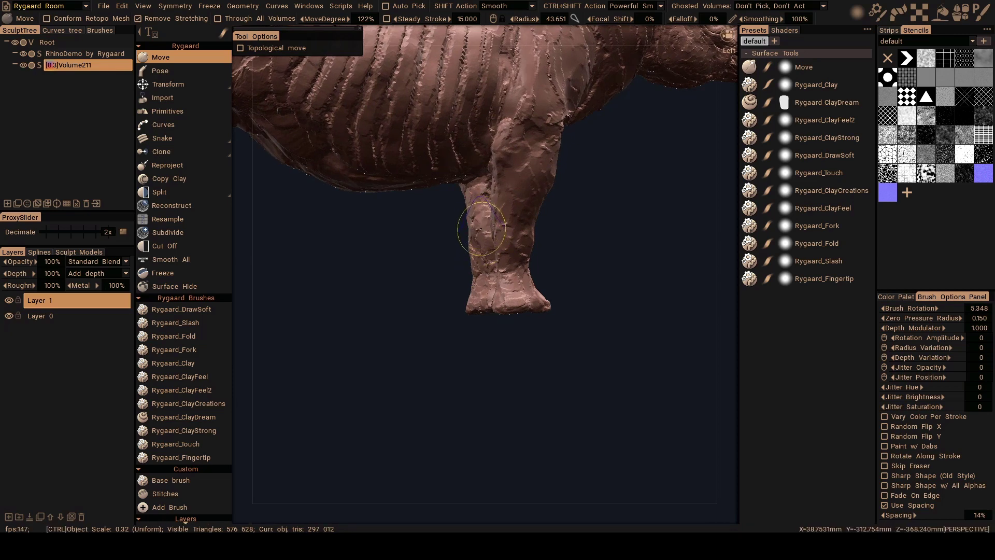
pyautogui.moveTo(573, 231)
pyautogui.keyDown('alt'); pyautogui.mouseDown()
pyautogui.moveTo(446, 209)
pyautogui.moveTo(449, 247)
pyautogui.moveTo(434, 244)
pyautogui.mouseUp(); pyautogui.keyUp('alt')
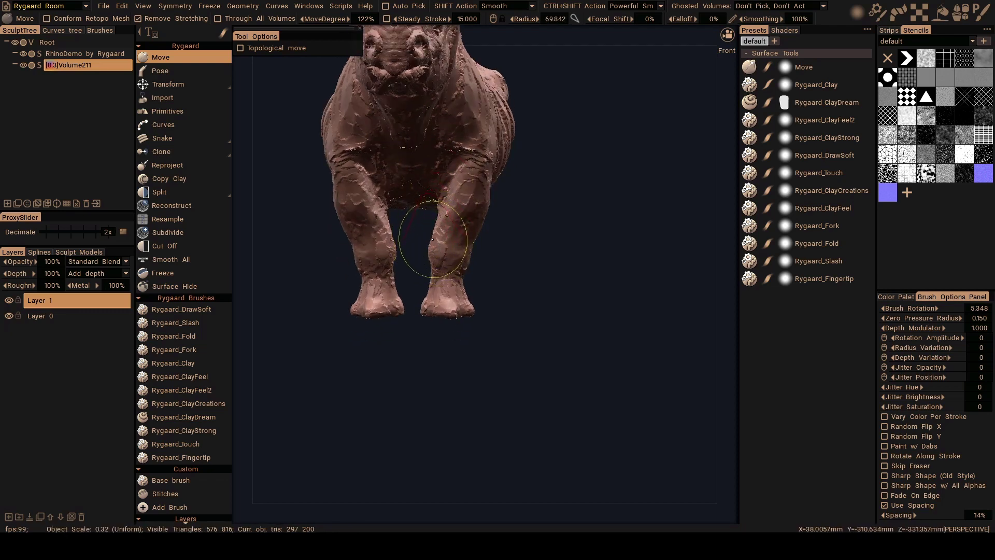
# With a smaller brush, reshape the upper leg, right front foot and front leg, then view side-on.
pyautogui.moveTo(434, 235); pyautogui.dragTo(433, 234, button='right')
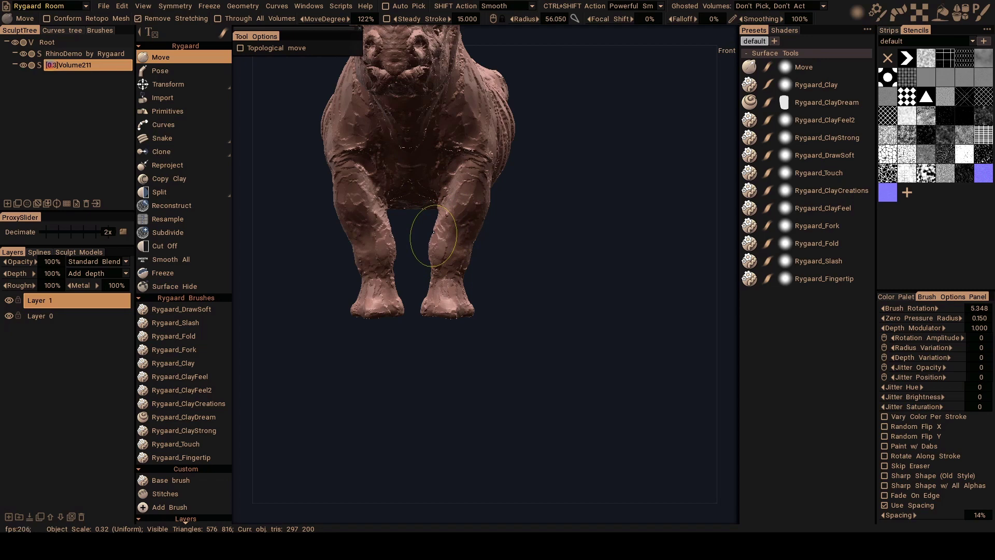
pyautogui.keyDown('alt'); pyautogui.moveTo(433, 233); pyautogui.dragTo(444, 212); pyautogui.keyUp('alt')
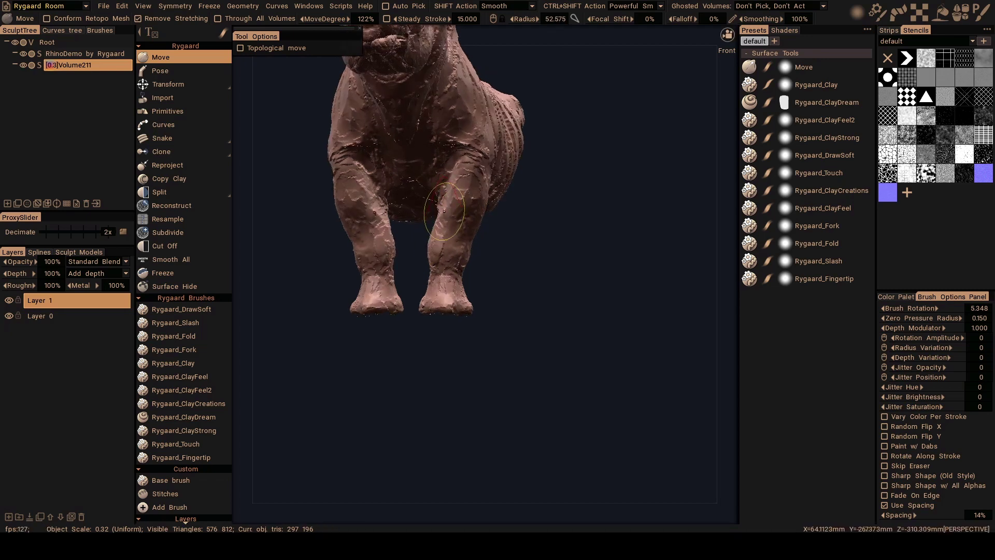
pyautogui.press('ctrl')
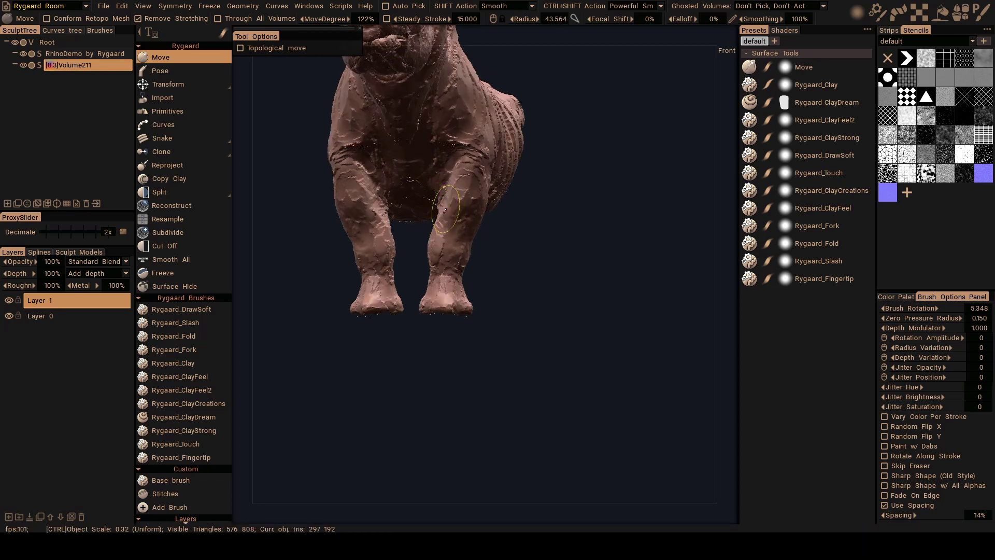
pyautogui.moveTo(445, 206)
pyautogui.keyDown('ctrl'); pyautogui.mouseDown()
pyautogui.moveTo(457, 181)
pyautogui.moveTo(450, 204)
pyautogui.mouseUp(); pyautogui.keyUp('ctrl')
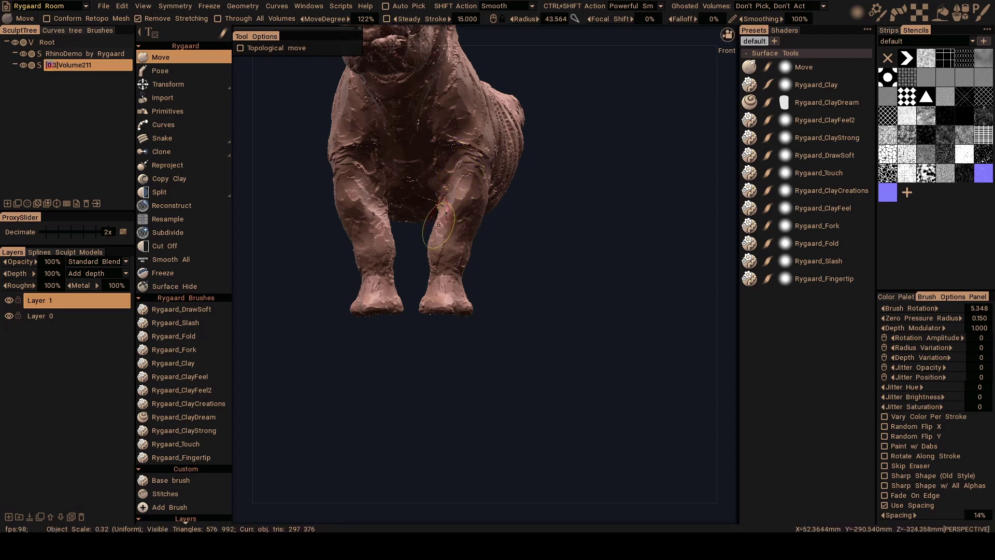
pyautogui.moveTo(440, 225); pyautogui.dragTo(433, 257, button='middle')
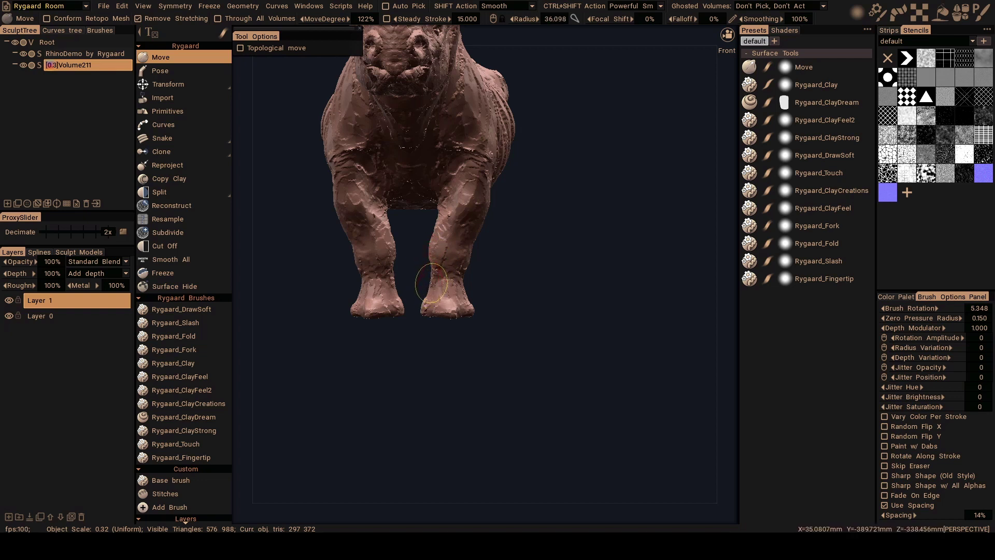
pyautogui.moveTo(432, 295); pyautogui.dragTo(432, 281)
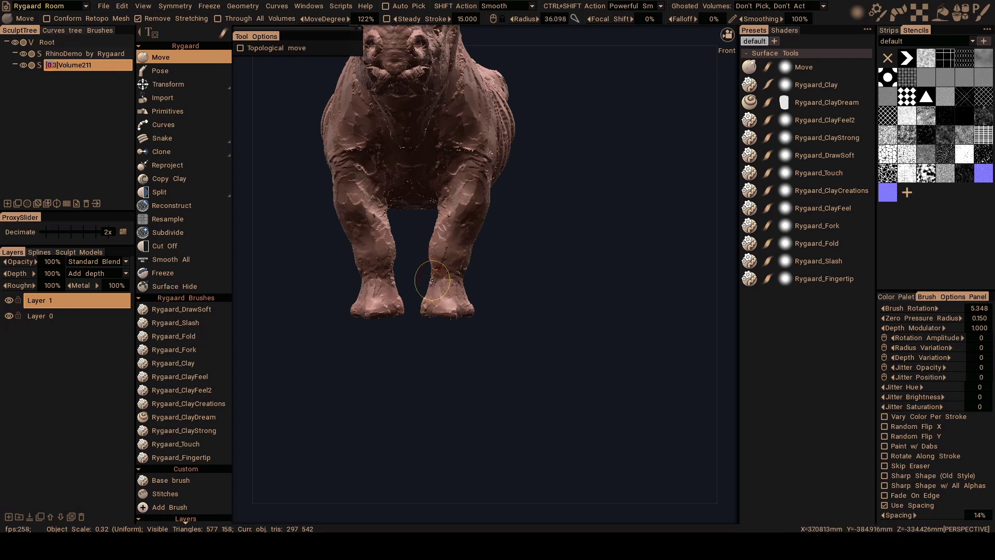
pyautogui.click(433, 276)
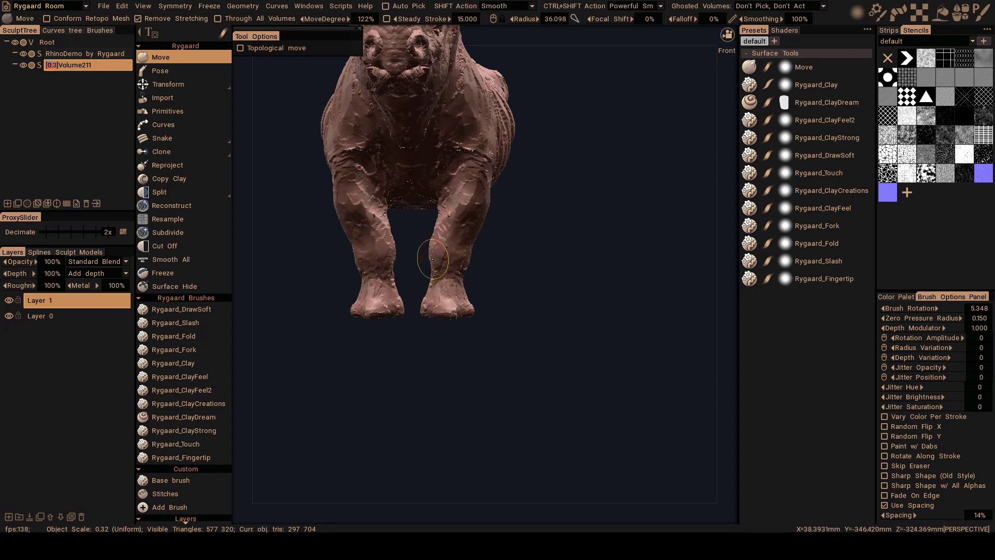
pyautogui.moveTo(433, 260)
pyautogui.mouseDown()
pyautogui.moveTo(435, 272)
pyautogui.moveTo(460, 266)
pyautogui.mouseUp()
pyautogui.click(453, 272)
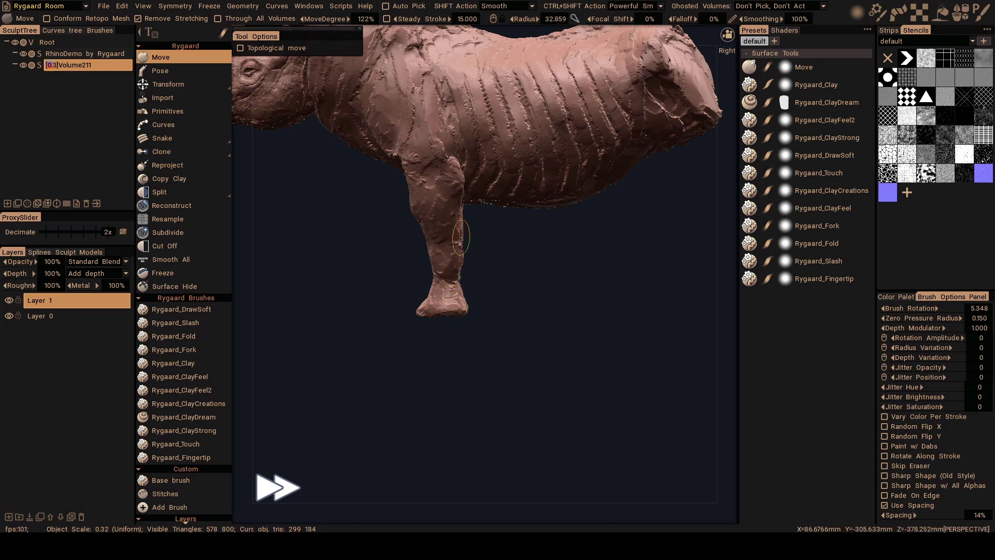
# Pull the foreleg straighter and slimmer in Right view, then compare both front legs head-on.
pyautogui.moveTo(456, 256); pyautogui.dragTo(422, 278, button='right')
pyautogui.moveTo(456, 288)
pyautogui.mouseDown()
pyautogui.moveTo(412, 208)
pyautogui.moveTo(428, 249)
pyautogui.mouseUp()
pyautogui.press('KP_5')
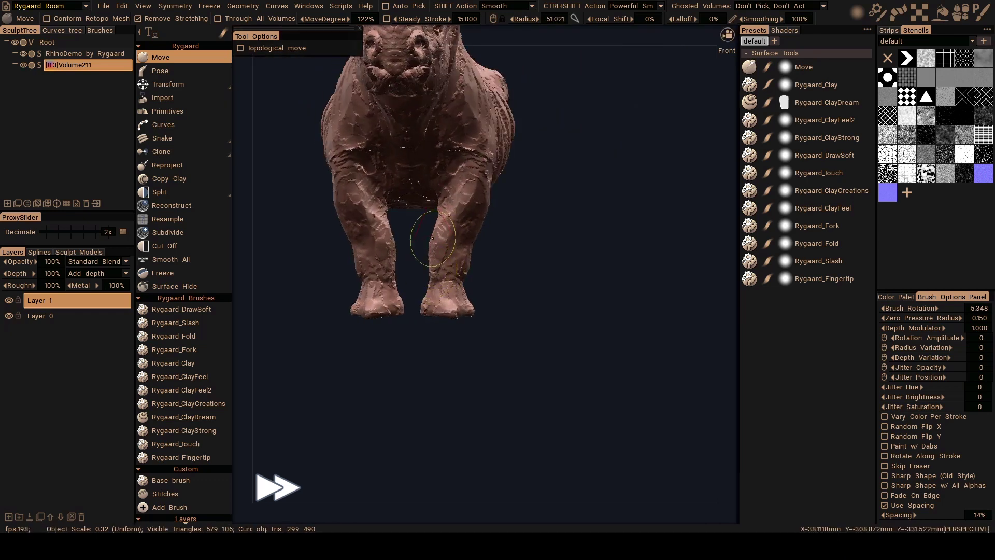
pyautogui.moveTo(422, 233); pyautogui.dragTo(443, 249, button='right')
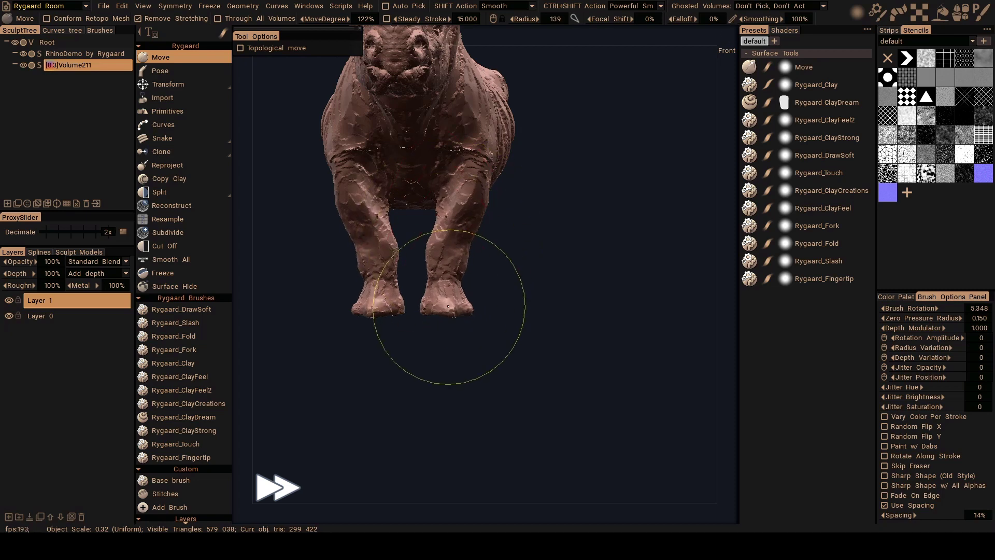
pyautogui.moveTo(443, 300); pyautogui.dragTo(433, 275, button='right')
pyautogui.press('KP_3')
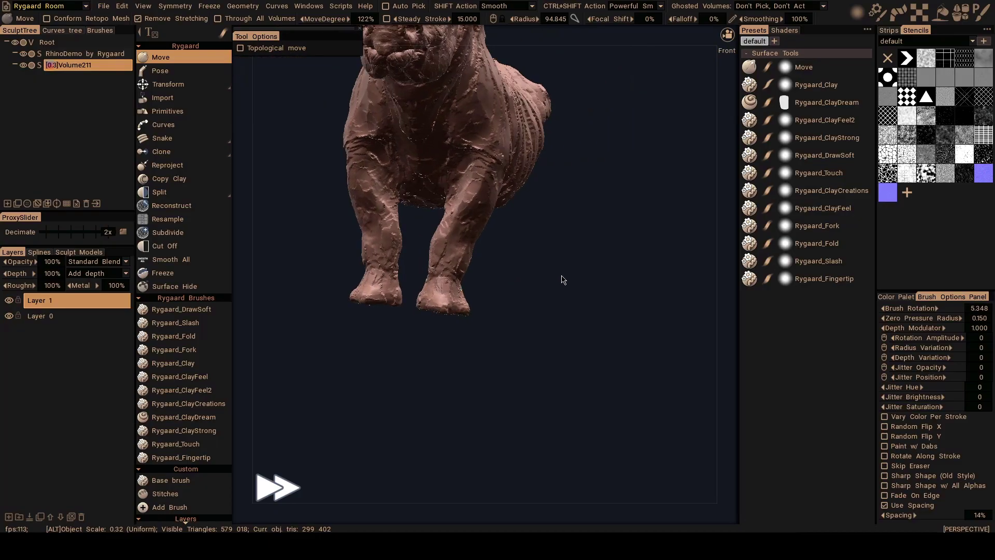
pyautogui.moveTo(561, 275)
pyautogui.keyDown('alt'); pyautogui.keyDown('shift'); pyautogui.mouseDown()
pyautogui.moveTo(566, 246)
pyautogui.moveTo(437, 260)
pyautogui.mouseUp(); pyautogui.keyUp('shift'); pyautogui.keyUp('alt')
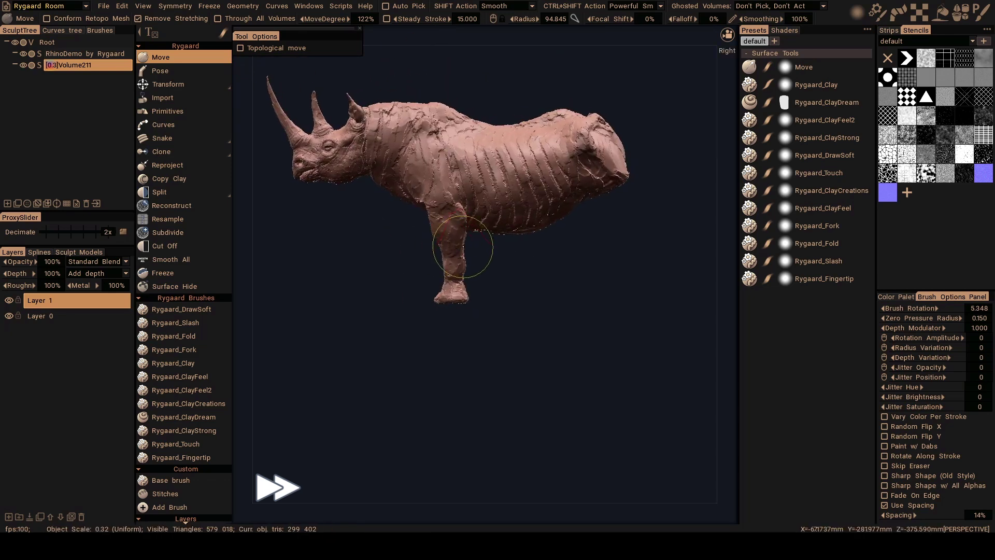
pyautogui.scroll(2, 493, 274)
pyautogui.scroll(2, 452, 221)
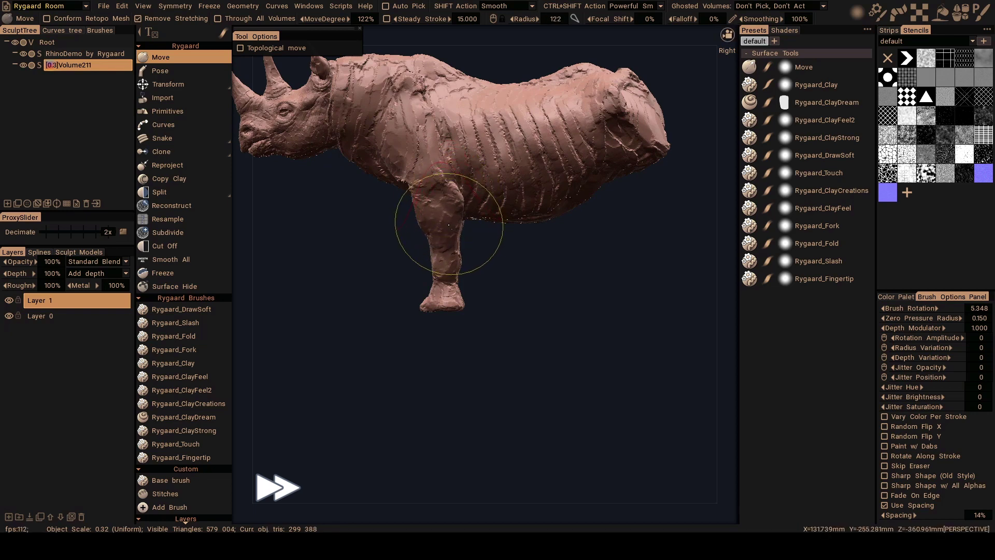
# Blend the front leg into the shoulder with Move strokes, orbiting to check from the front.
pyautogui.moveTo(417, 222)
pyautogui.mouseDown()
pyautogui.moveTo(409, 187)
pyautogui.moveTo(418, 212)
pyautogui.mouseUp()
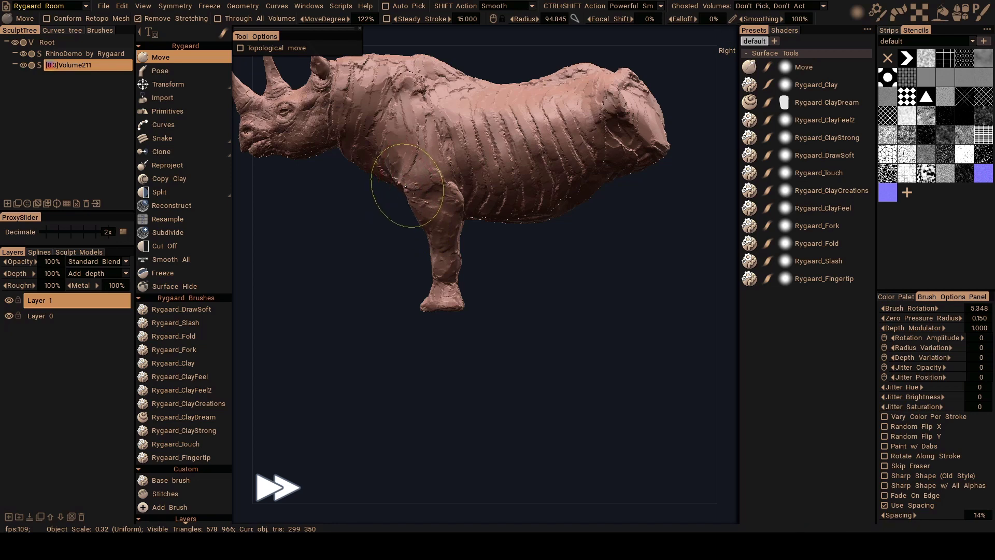
pyautogui.moveTo(407, 186)
pyautogui.mouseDown(button='right')
pyautogui.moveTo(498, 196)
pyautogui.moveTo(463, 190)
pyautogui.mouseUp(button='right')
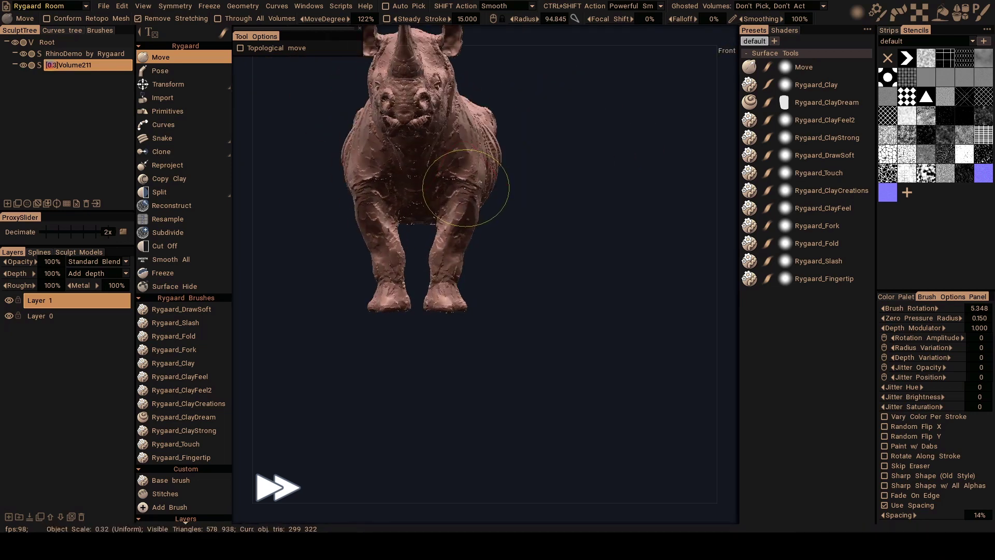
pyautogui.moveTo(466, 187); pyautogui.dragTo(461, 205)
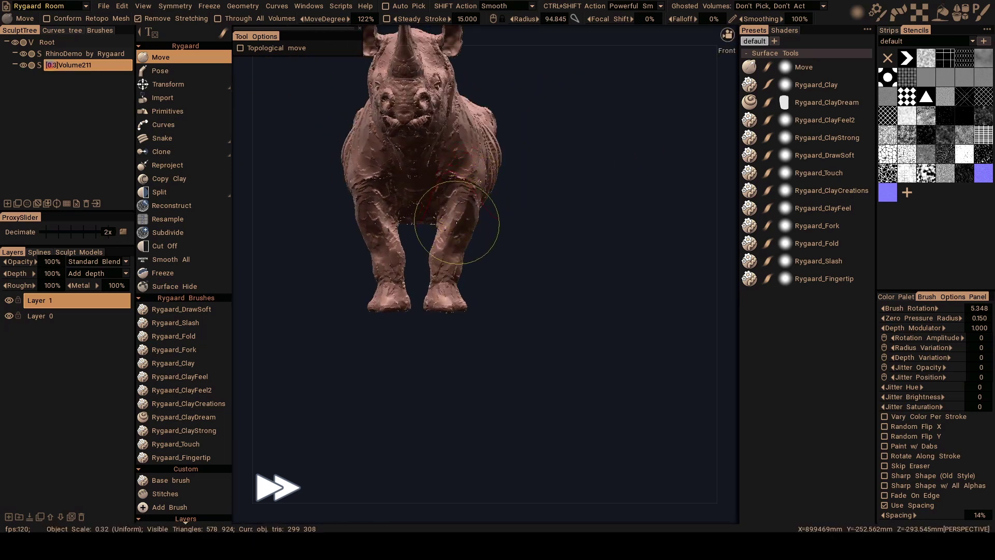
pyautogui.moveTo(456, 222)
pyautogui.mouseDown(button='right')
pyautogui.moveTo(468, 199)
pyautogui.moveTo(445, 215)
pyautogui.mouseUp(button='right')
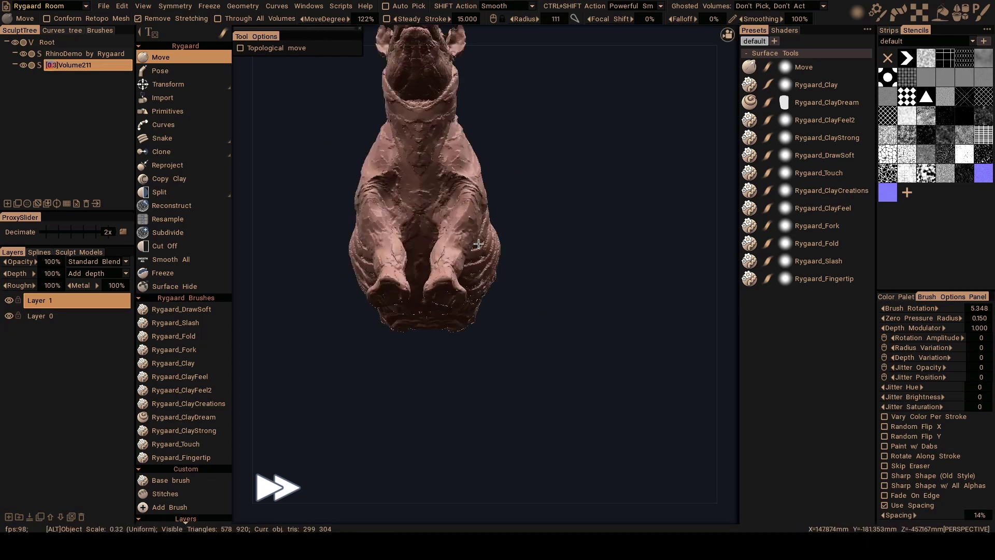
pyautogui.press('ctrl')
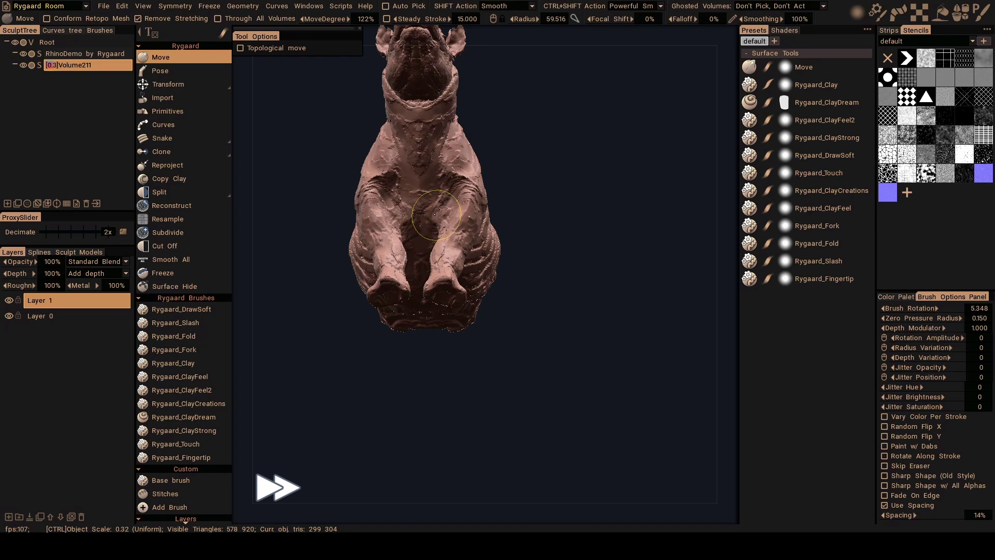
pyautogui.moveTo(434, 215); pyautogui.dragTo(454, 224, button='right')
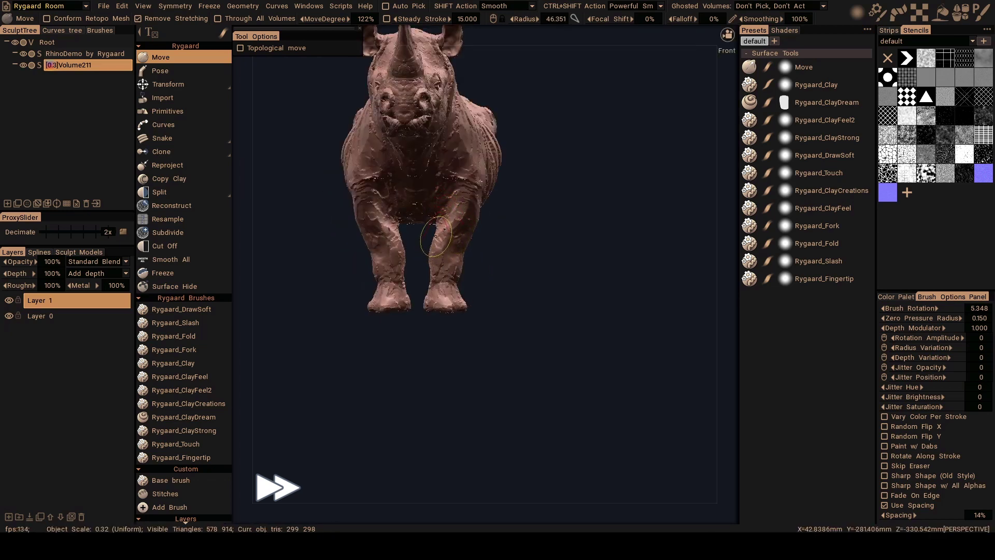
pyautogui.press('ctrl')
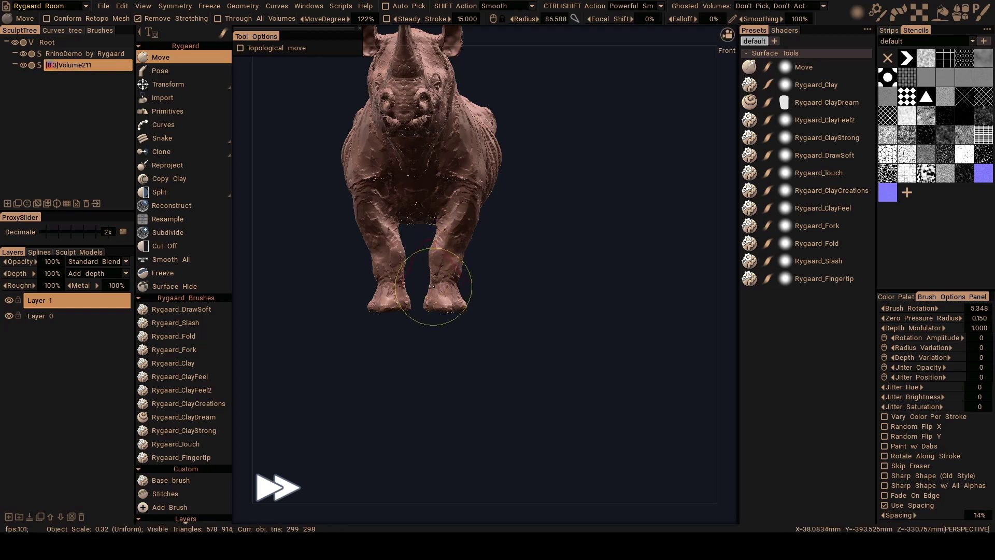
# Shrink the brush and inspect the front legs from the side, underneath and front.
pyautogui.moveTo(422, 278)
pyautogui.mouseDown(button='right')
pyautogui.moveTo(456, 278)
pyautogui.moveTo(478, 230)
pyautogui.mouseUp(button='right')
pyautogui.press('KP_3')
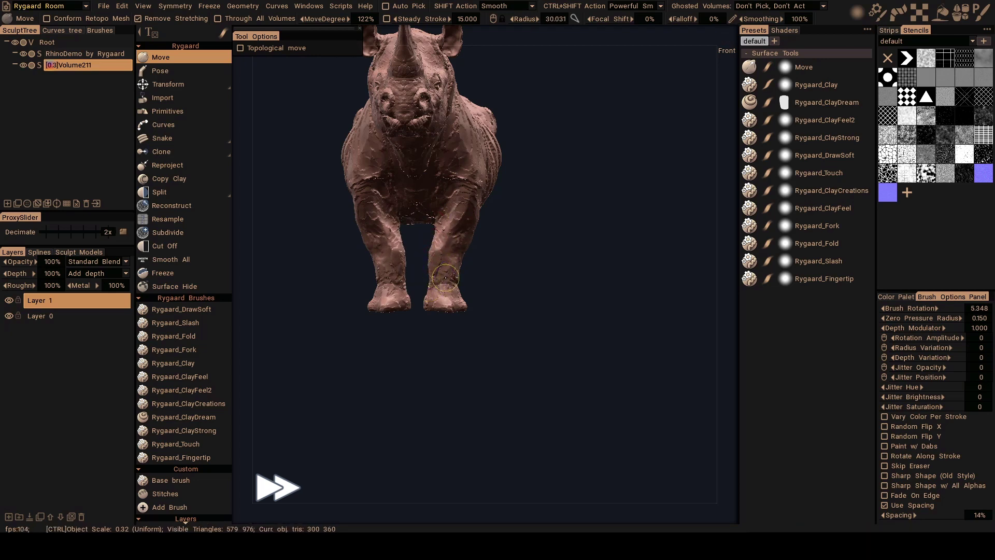
pyautogui.press('KP_3')
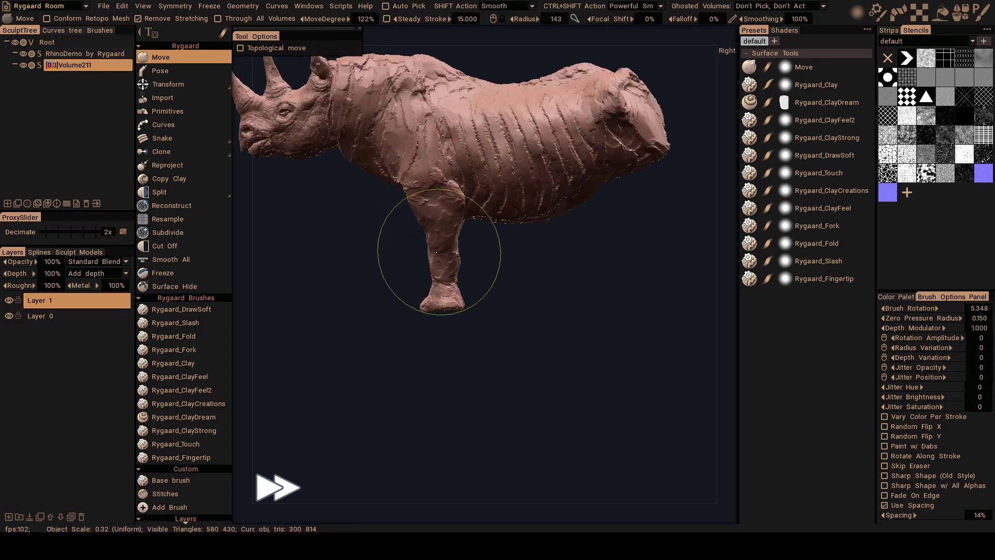
pyautogui.moveTo(438, 252); pyautogui.dragTo(439, 260, button='right')
pyautogui.press('ctrl+KP_7')
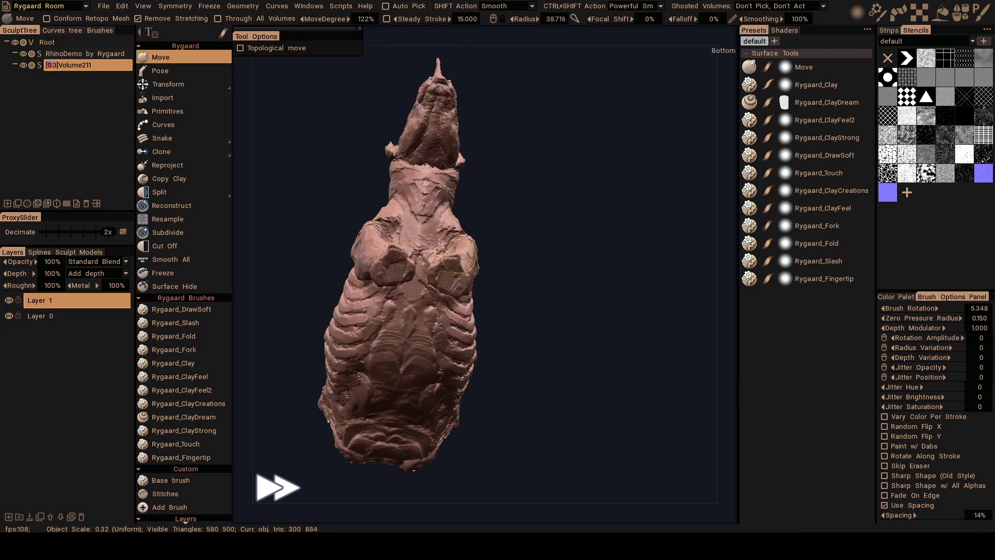
pyautogui.press('KP_1')
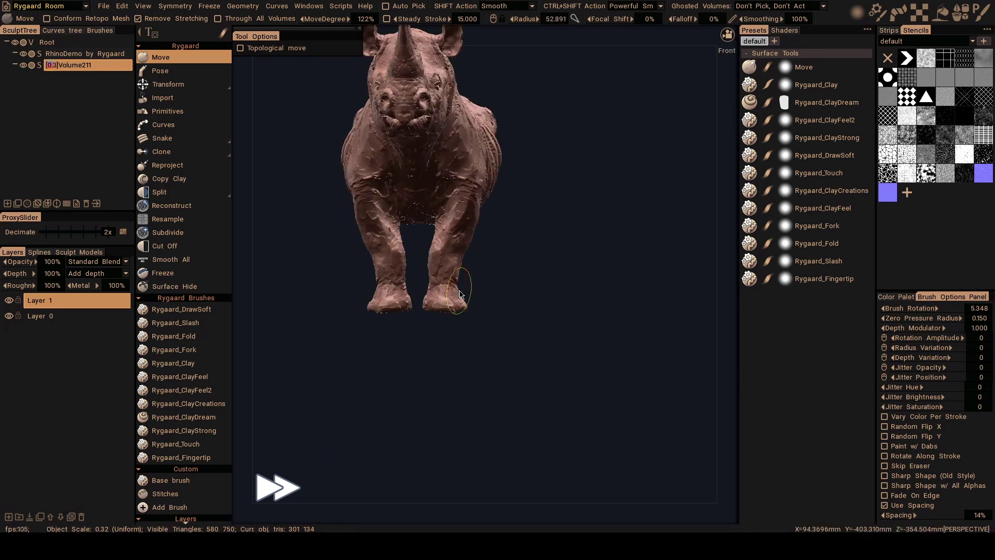
# Orbit around the rhino to inspect the front legs, ending in a tilted side view.
pyautogui.keyDown('alt'); pyautogui.moveTo(457, 277); pyautogui.dragTo(584, 271); pyautogui.keyUp('alt')
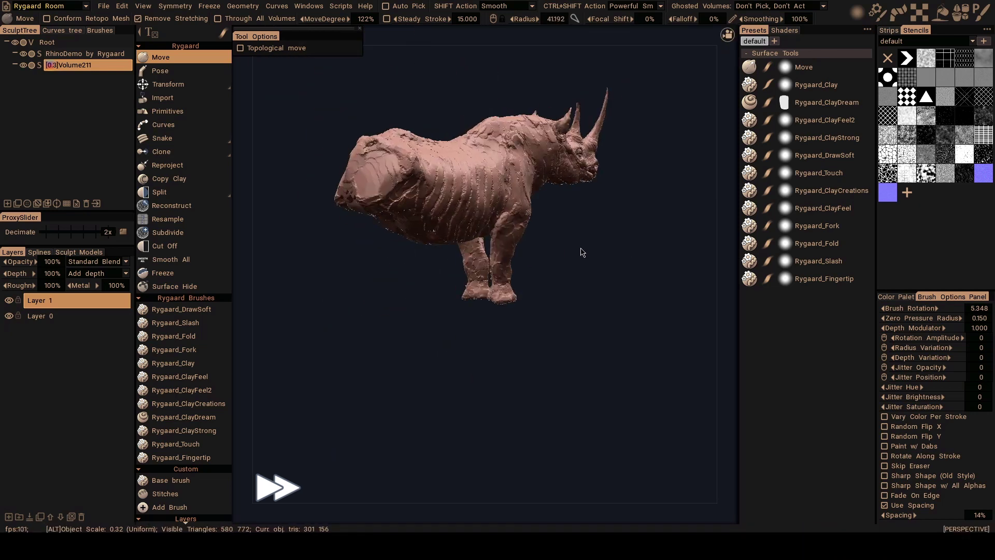
pyautogui.scroll(3, 463, 198)
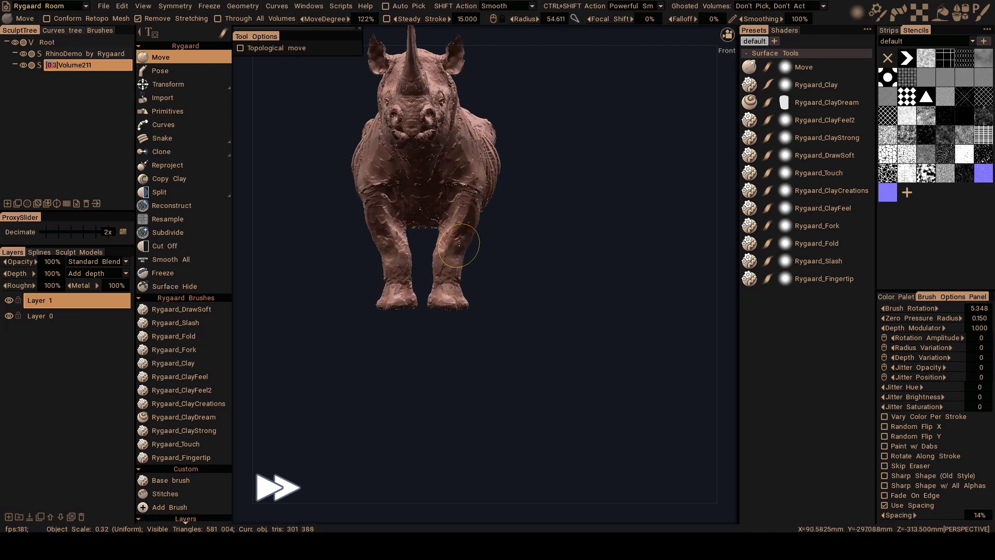
pyautogui.moveTo(461, 216)
pyautogui.keyDown('alt'); pyautogui.mouseDown()
pyautogui.moveTo(489, 252)
pyautogui.moveTo(463, 204)
pyautogui.moveTo(451, 234)
pyautogui.moveTo(462, 228)
pyautogui.mouseUp(); pyautogui.keyUp('alt')
pyautogui.scroll(2, 488, 253)
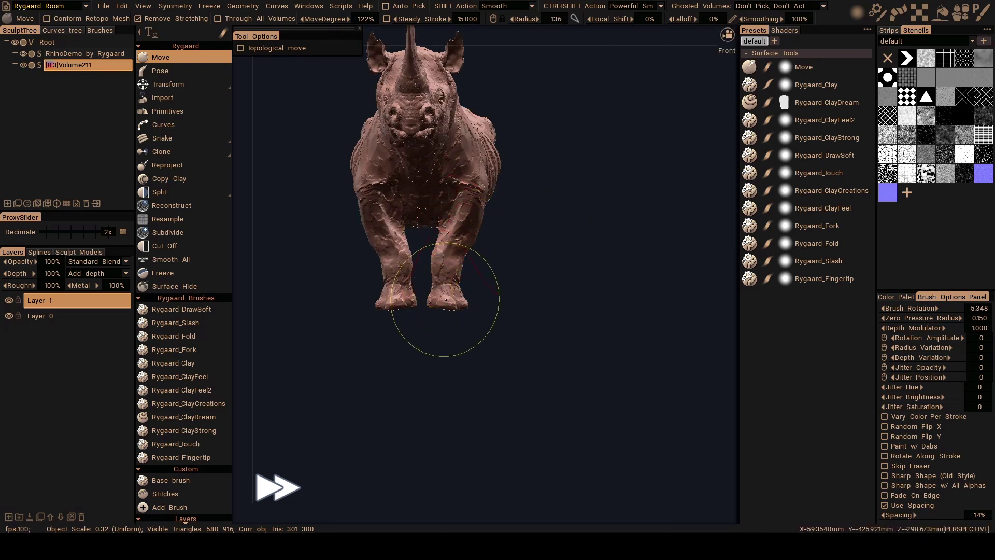
pyautogui.moveTo(447, 280)
pyautogui.keyDown('alt'); pyautogui.mouseDown()
pyautogui.moveTo(467, 266)
pyautogui.moveTo(433, 253)
pyautogui.moveTo(553, 231)
pyautogui.mouseUp(); pyautogui.keyUp('alt')
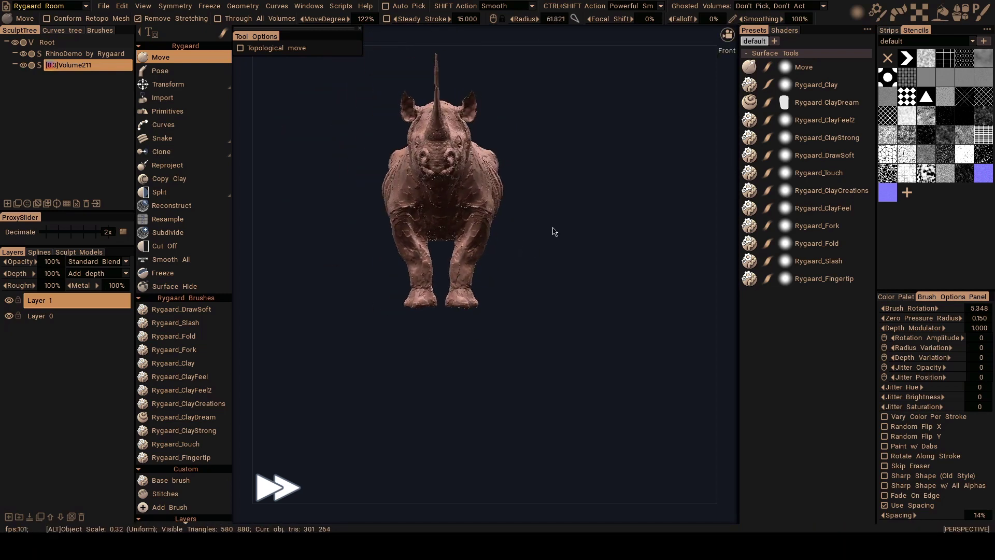
# Switch to Rygaard_ClayDream and view the front legs from the flank and side.
pyautogui.click(183, 416)
pyautogui.scroll(3, 467, 233)
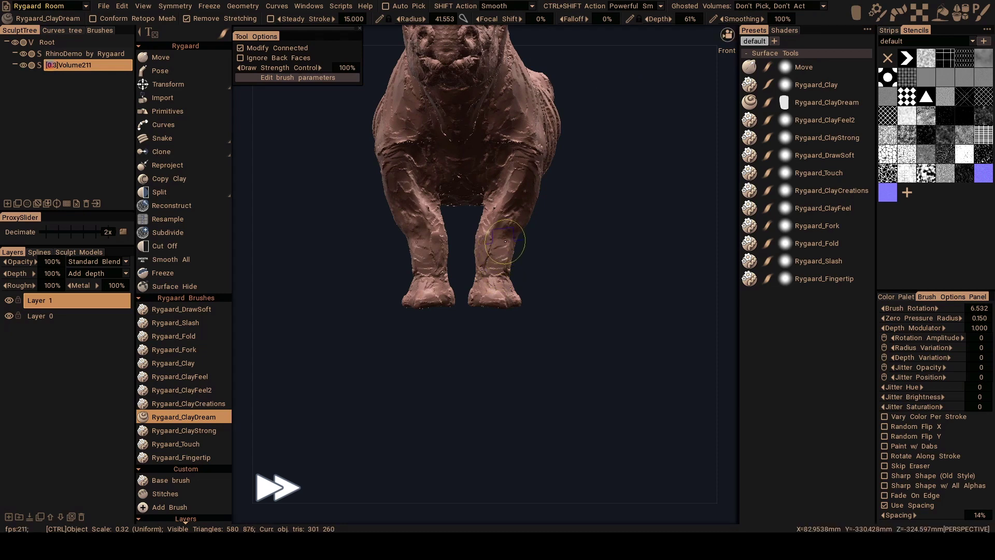
pyautogui.moveTo(504, 241)
pyautogui.keyDown('alt'); pyautogui.mouseDown()
pyautogui.moveTo(491, 234)
pyautogui.moveTo(487, 259)
pyautogui.moveTo(504, 265)
pyautogui.moveTo(496, 270)
pyautogui.mouseUp(); pyautogui.keyUp('alt')
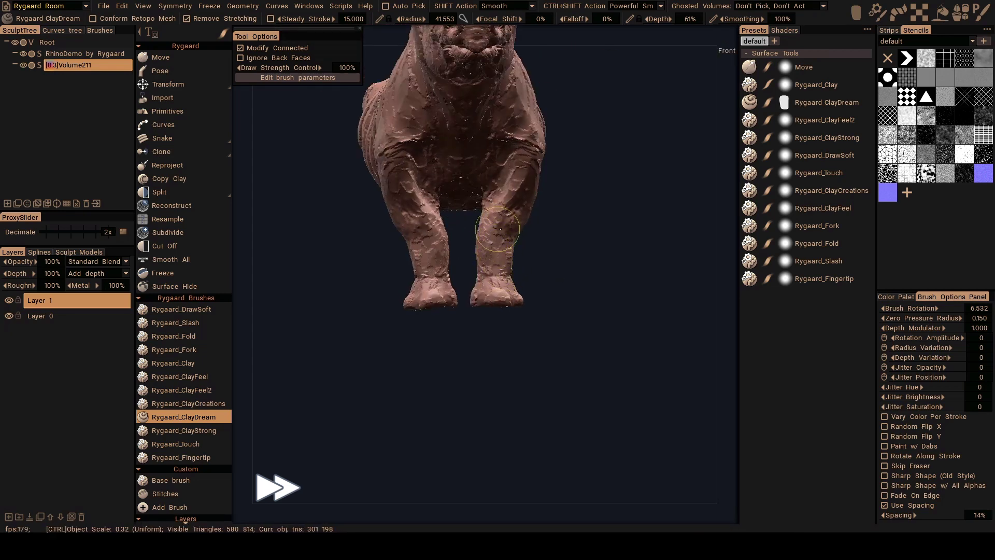
pyautogui.keyDown('alt'); pyautogui.moveTo(499, 230); pyautogui.dragTo(466, 227); pyautogui.keyUp('alt')
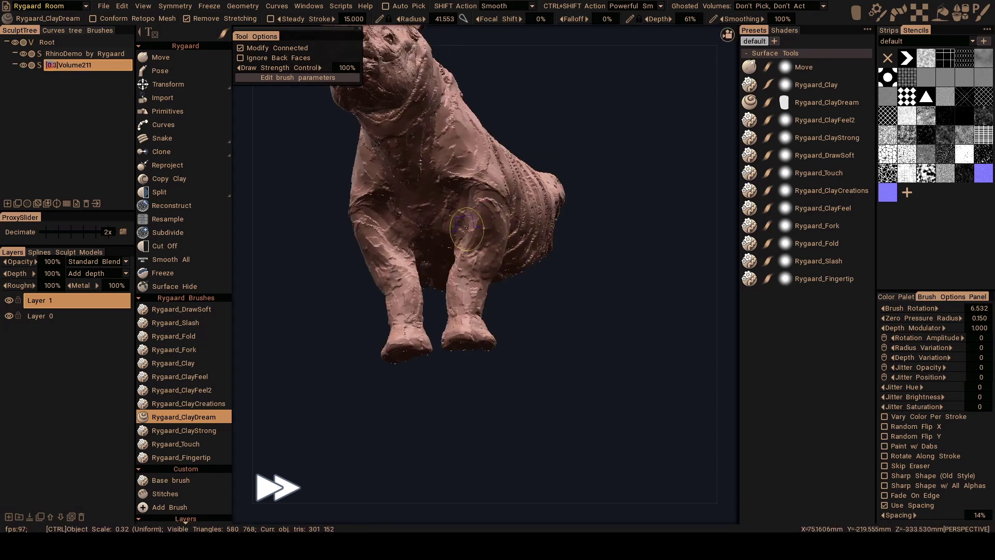
pyautogui.moveTo(498, 195)
pyautogui.keyDown('alt'); pyautogui.mouseDown()
pyautogui.moveTo(486, 217)
pyautogui.moveTo(496, 303)
pyautogui.moveTo(484, 319)
pyautogui.moveTo(498, 311)
pyautogui.moveTo(472, 327)
pyautogui.moveTo(572, 285)
pyautogui.mouseUp(); pyautogui.keyUp('alt')
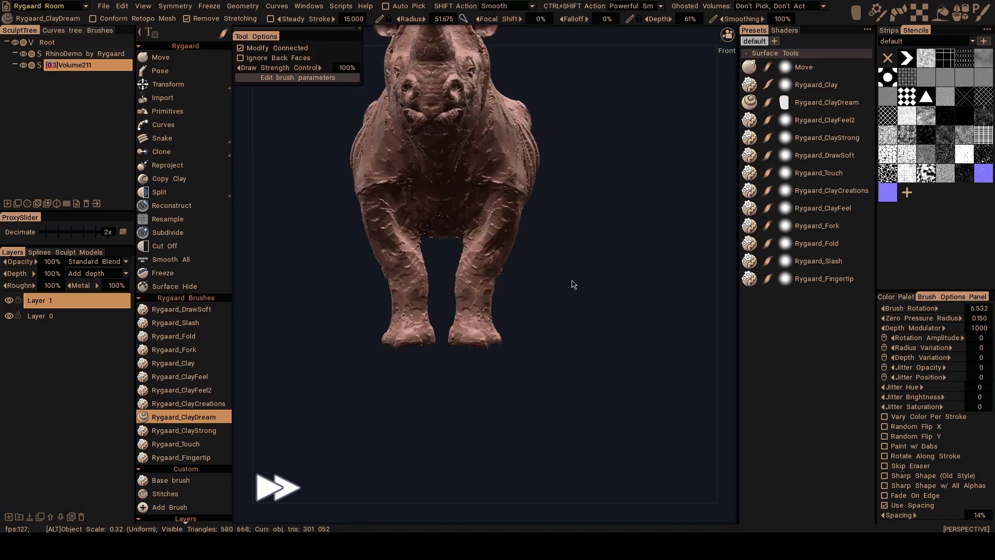